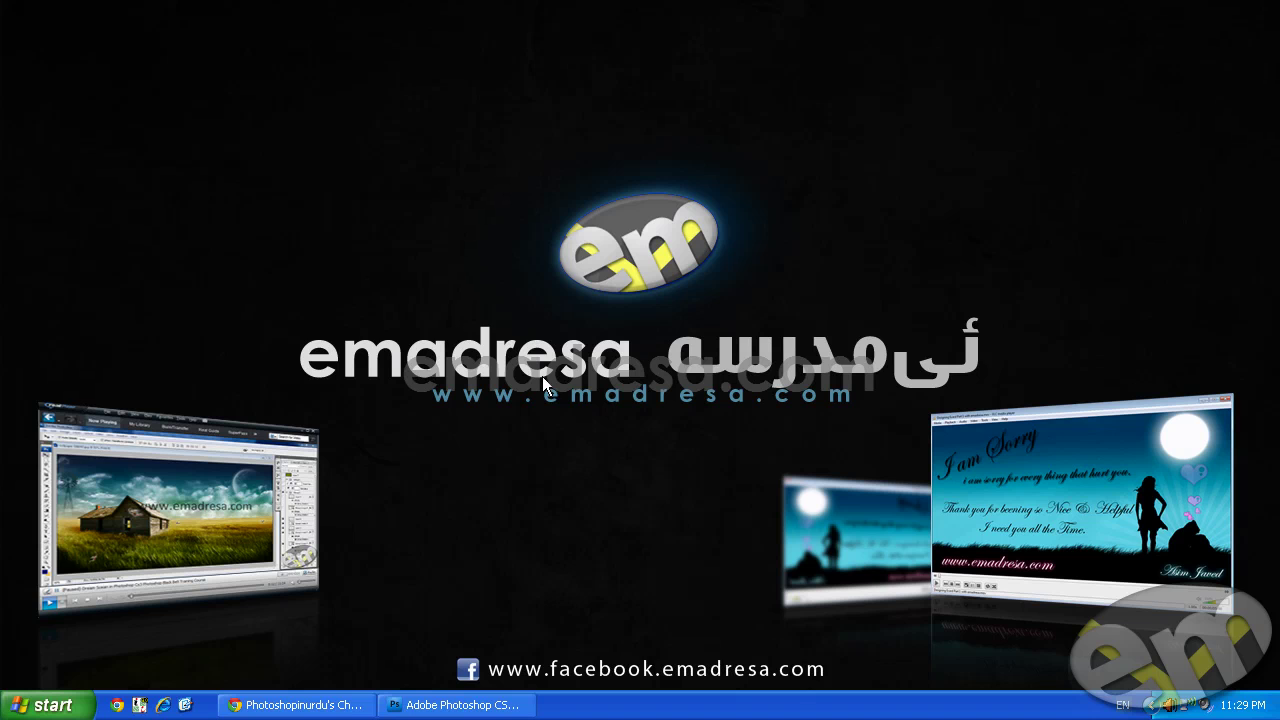
Bring up the Facebook group page in the browser and minimize the Itjanat chat window.
{"action": "left_click", "coordinate": [332, 697]}
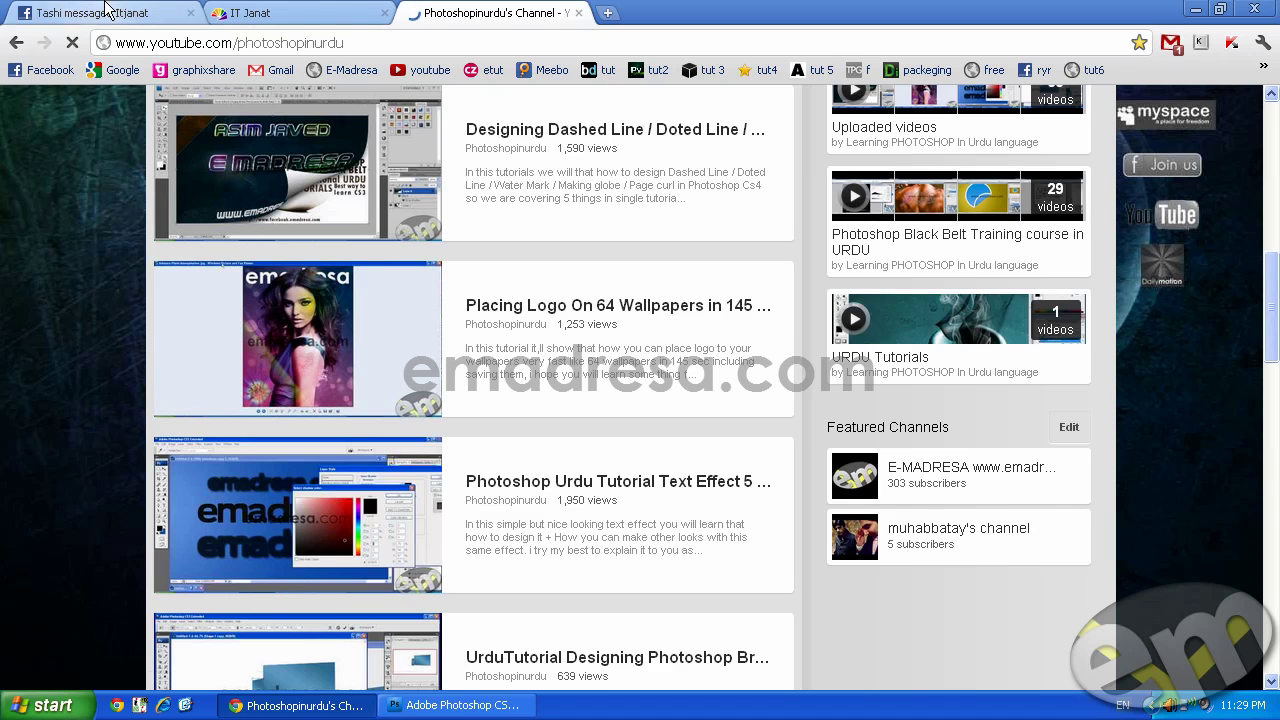
{"action": "left_click", "coordinate": [105, 12]}
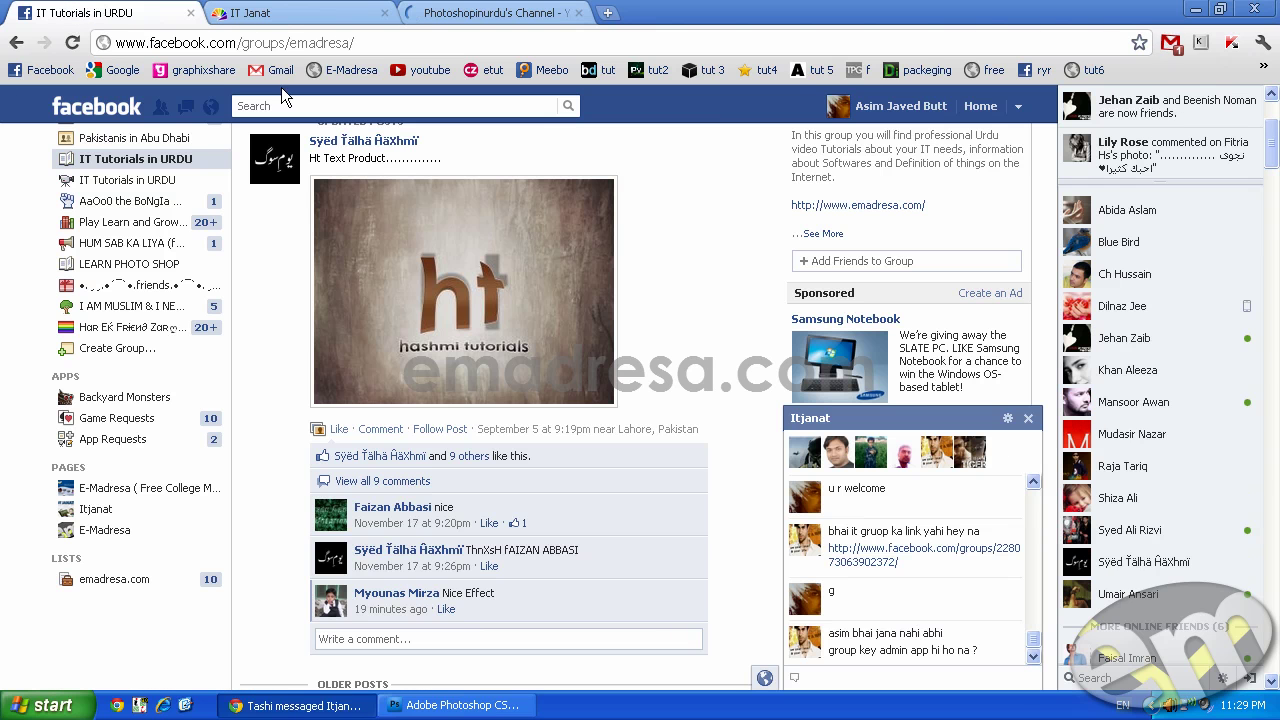
{"action": "left_click", "coordinate": [985, 420]}
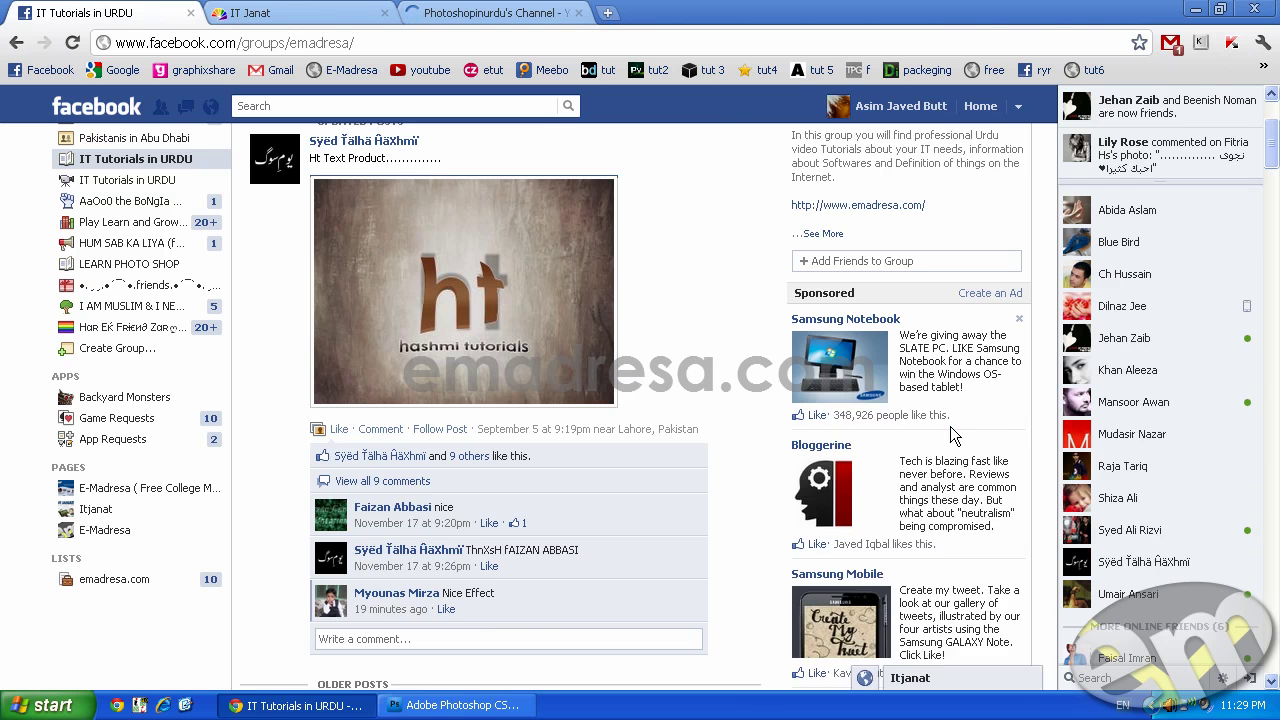
{"action": "scroll", "coordinate": [172, 352], "scroll_direction": "up", "scroll_amount": 3}
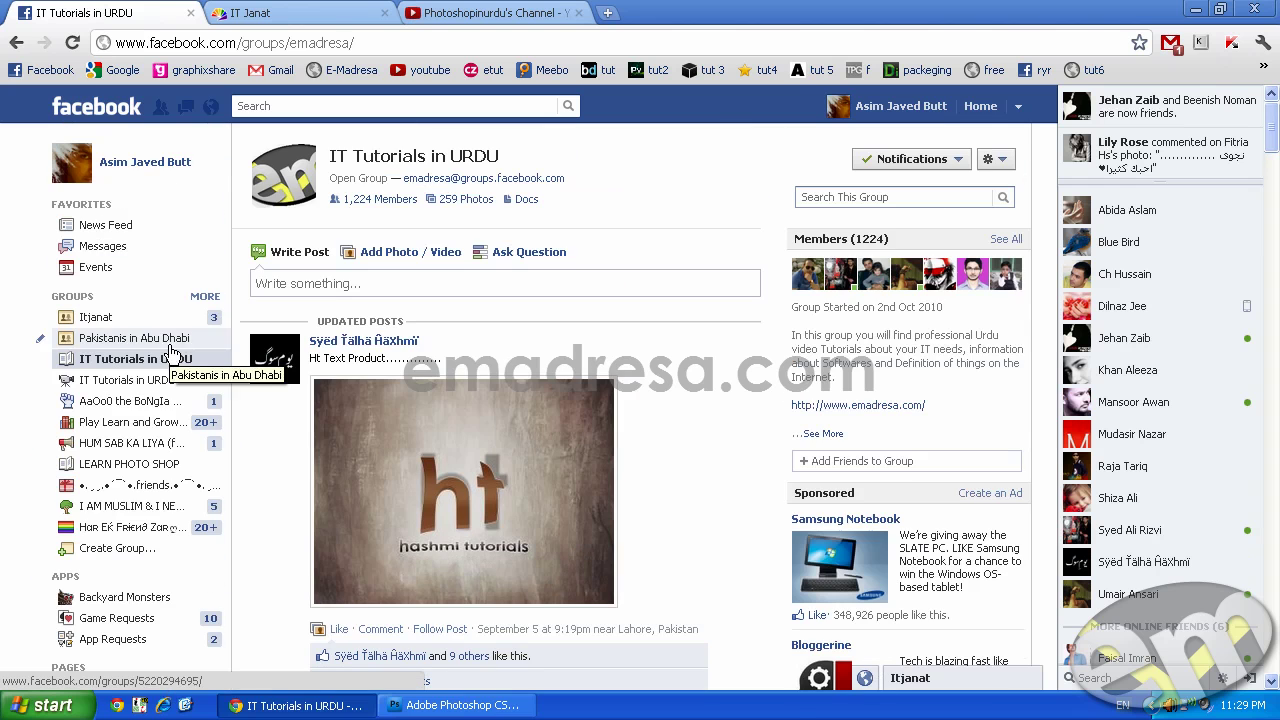
View the emadresa banner photo in the other IT Tutorials in URDU group, then return to Photoshop.
{"action": "left_click", "coordinate": [139, 381]}
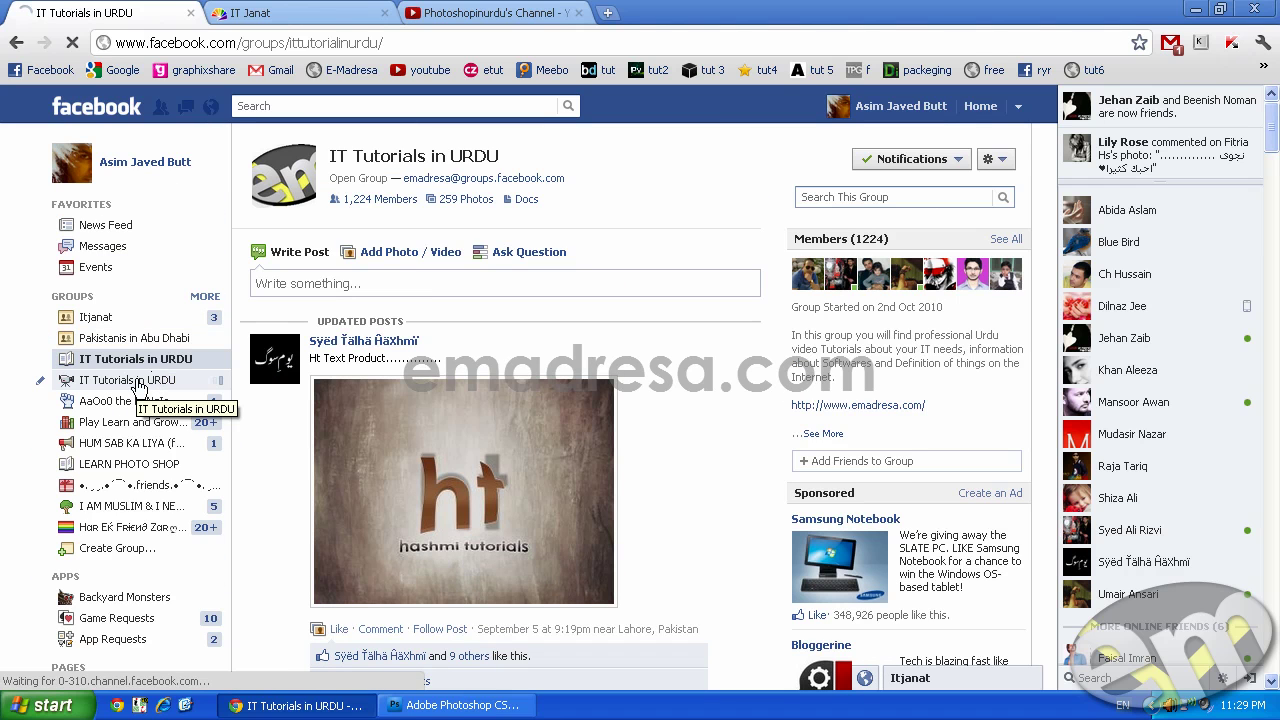
{"action": "scroll", "coordinate": [139, 388], "scroll_direction": "down", "scroll_amount": 1}
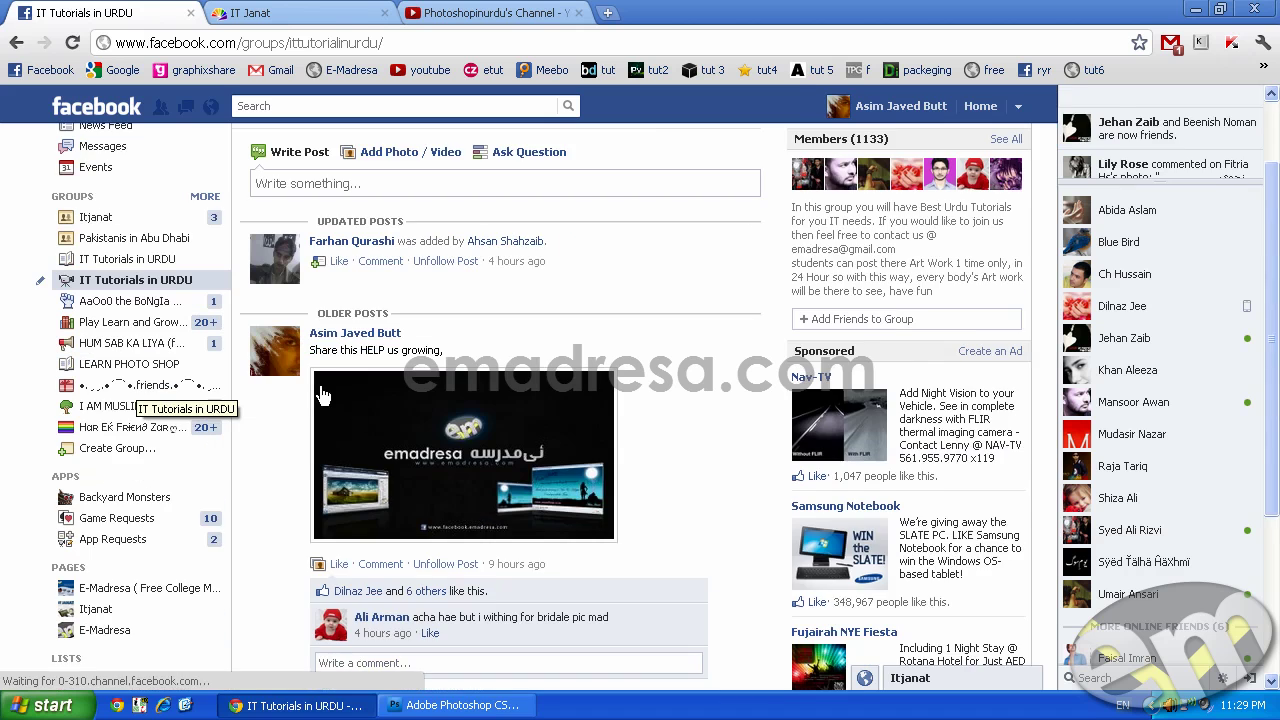
{"action": "scroll", "coordinate": [480, 420], "scroll_direction": "down", "scroll_amount": 1}
{"action": "left_click", "coordinate": [478, 323]}
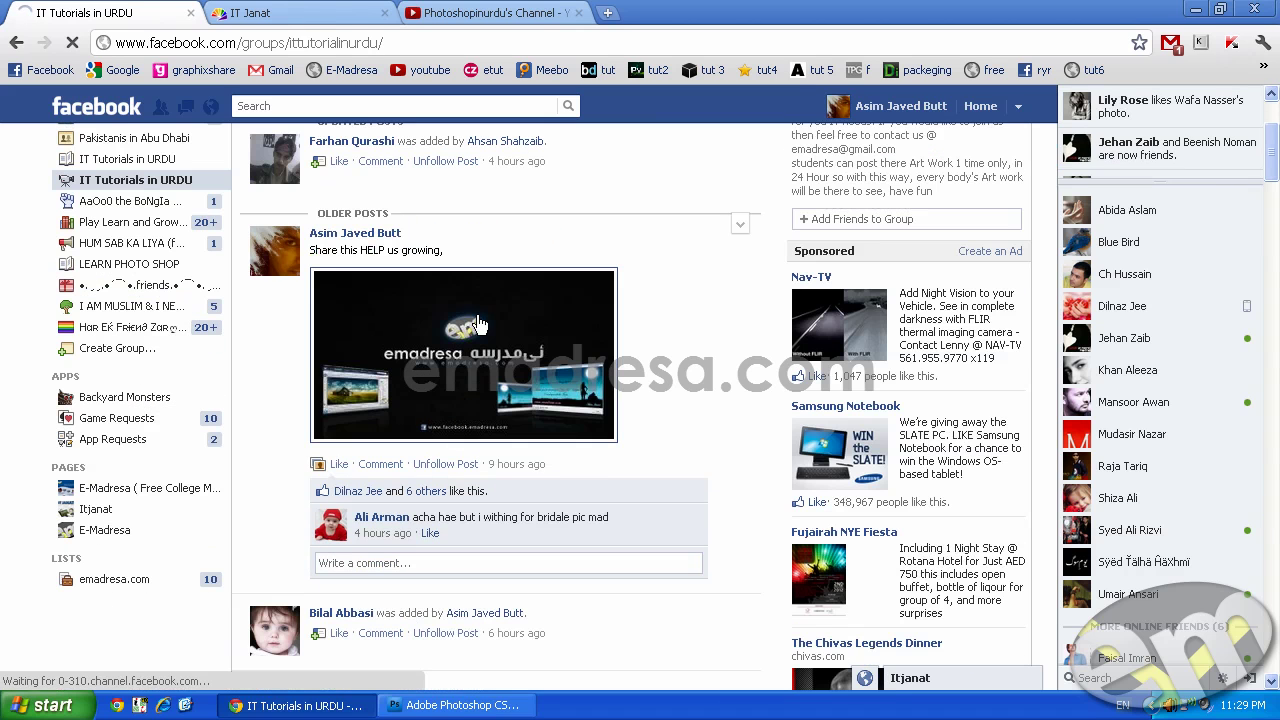
{"action": "scroll", "coordinate": [481, 368], "scroll_direction": "down", "scroll_amount": 1}
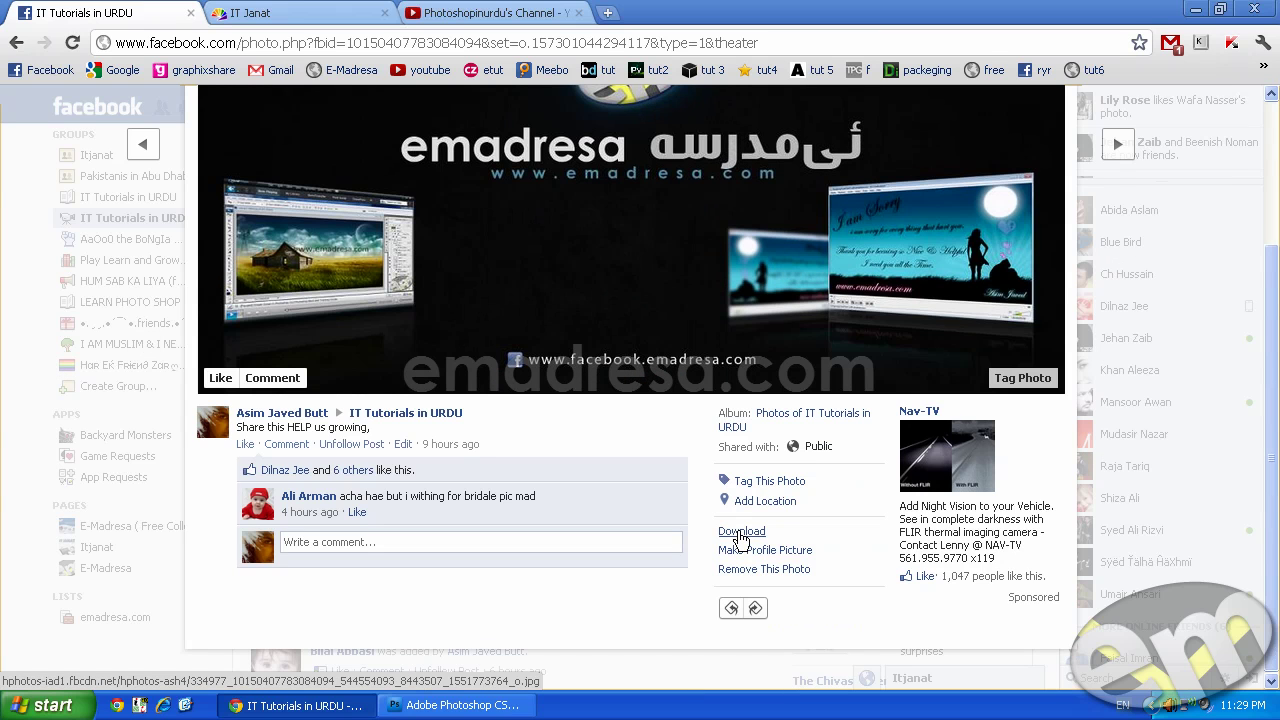
{"action": "left_click", "coordinate": [455, 705]}
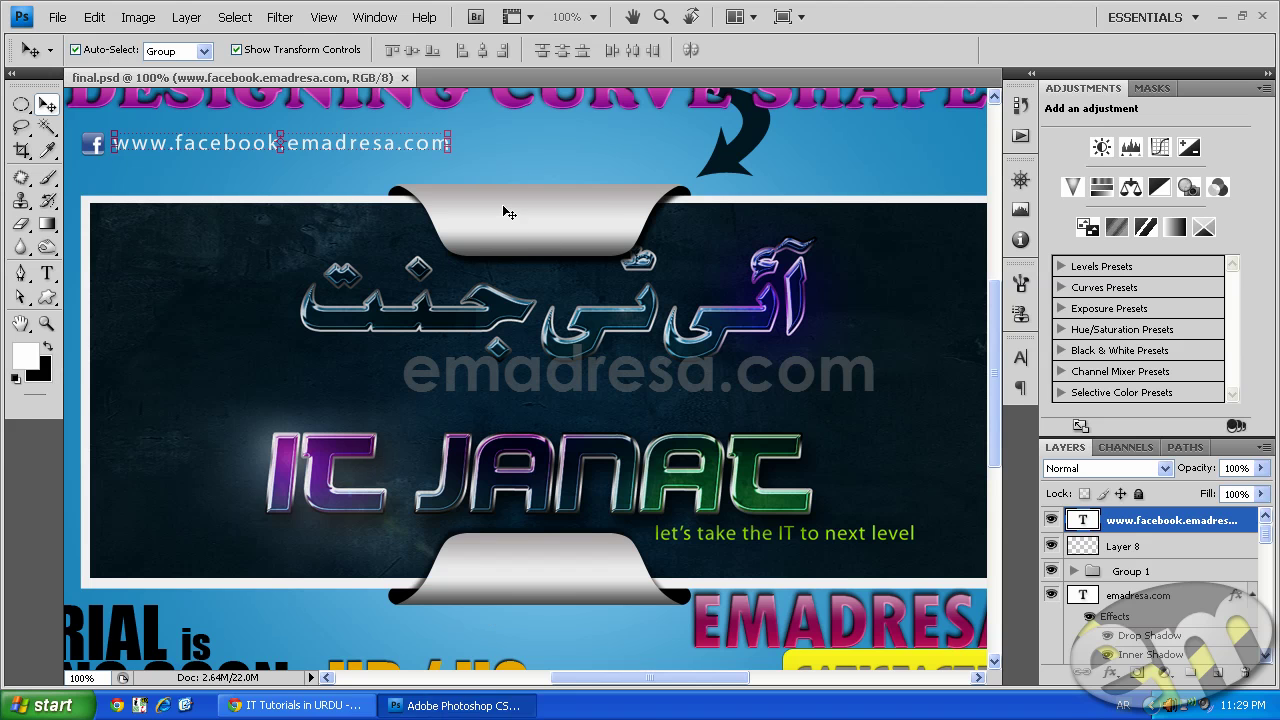
Deselect the facebook address text layer and pan around final.psd to review the curved gray tabs.
{"action": "left_click", "coordinate": [523, 147]}
{"action": "scroll", "coordinate": [517, 163], "scroll_direction": "up", "scroll_amount": 2}
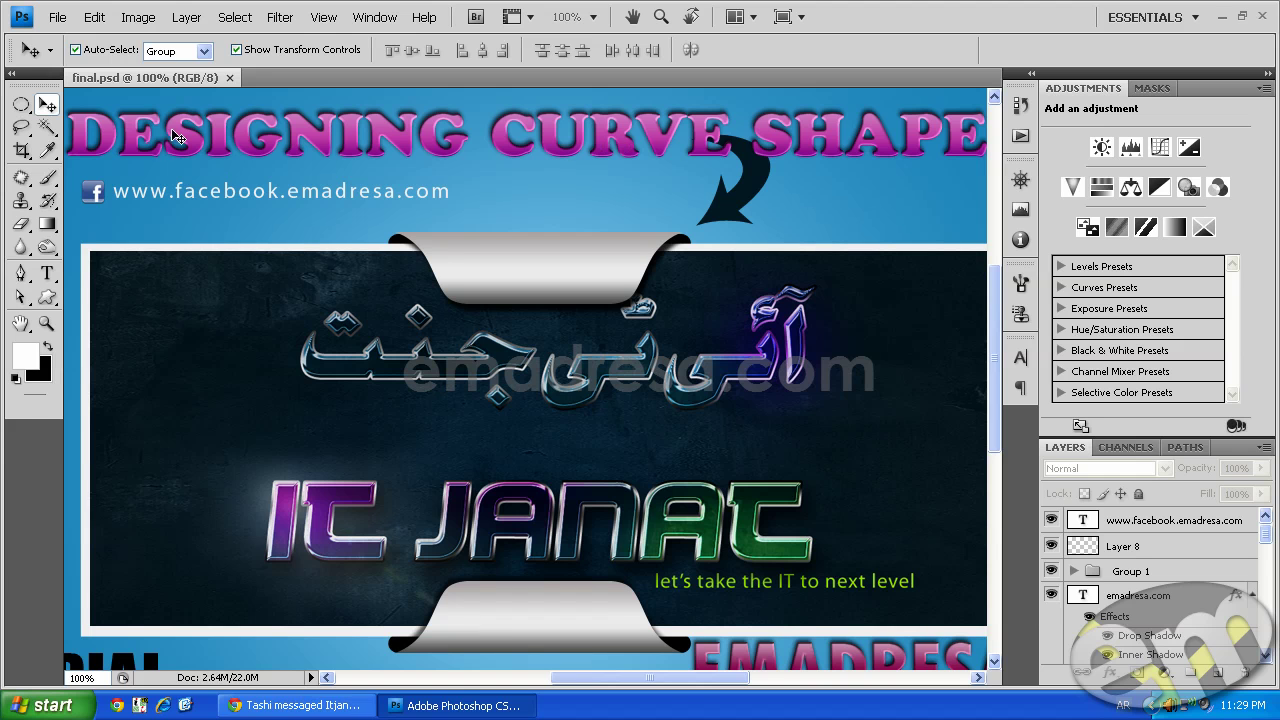
{"action": "left_click_drag", "start_coordinate": [679, 678], "coordinate": [648, 680]}
{"action": "scroll", "coordinate": [267, 205], "scroll_direction": "up", "scroll_amount": 2}
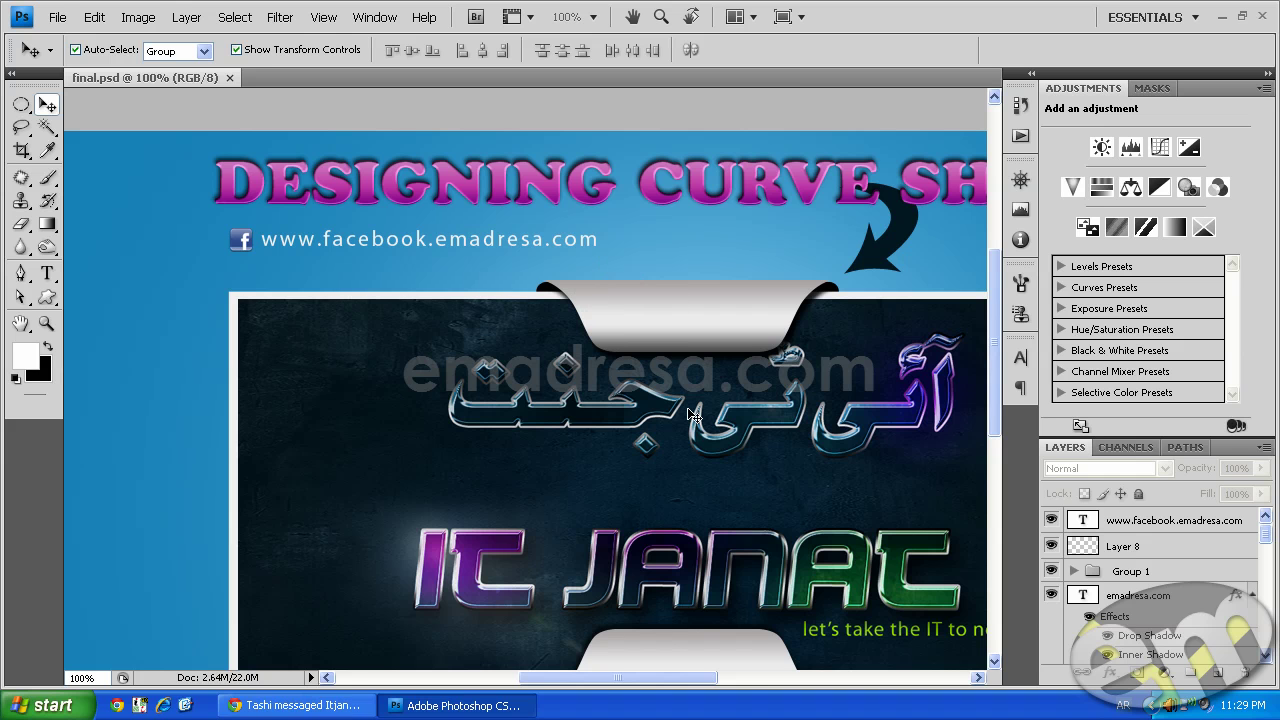
{"action": "left_click_drag", "start_coordinate": [606, 679], "coordinate": [640, 677]}
{"action": "scroll", "coordinate": [455, 500], "scroll_direction": "down", "scroll_amount": 1}
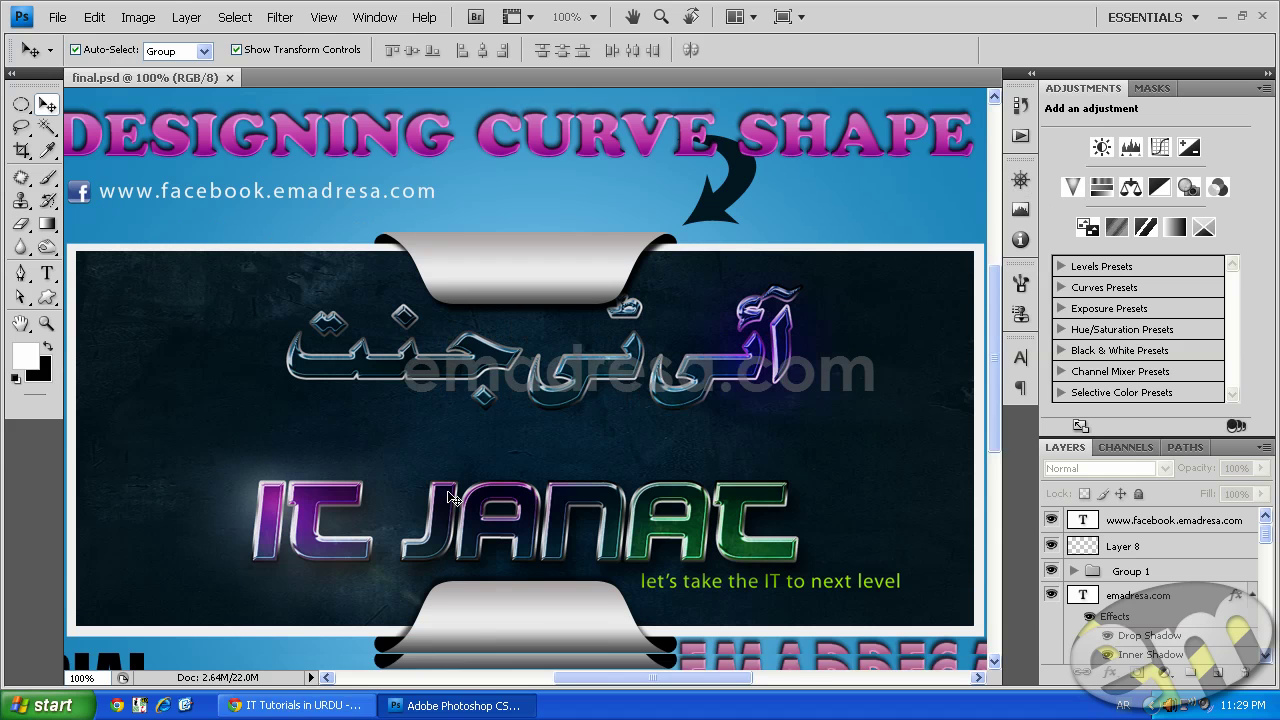
{"action": "scroll", "coordinate": [490, 540], "scroll_direction": "down", "scroll_amount": 1}
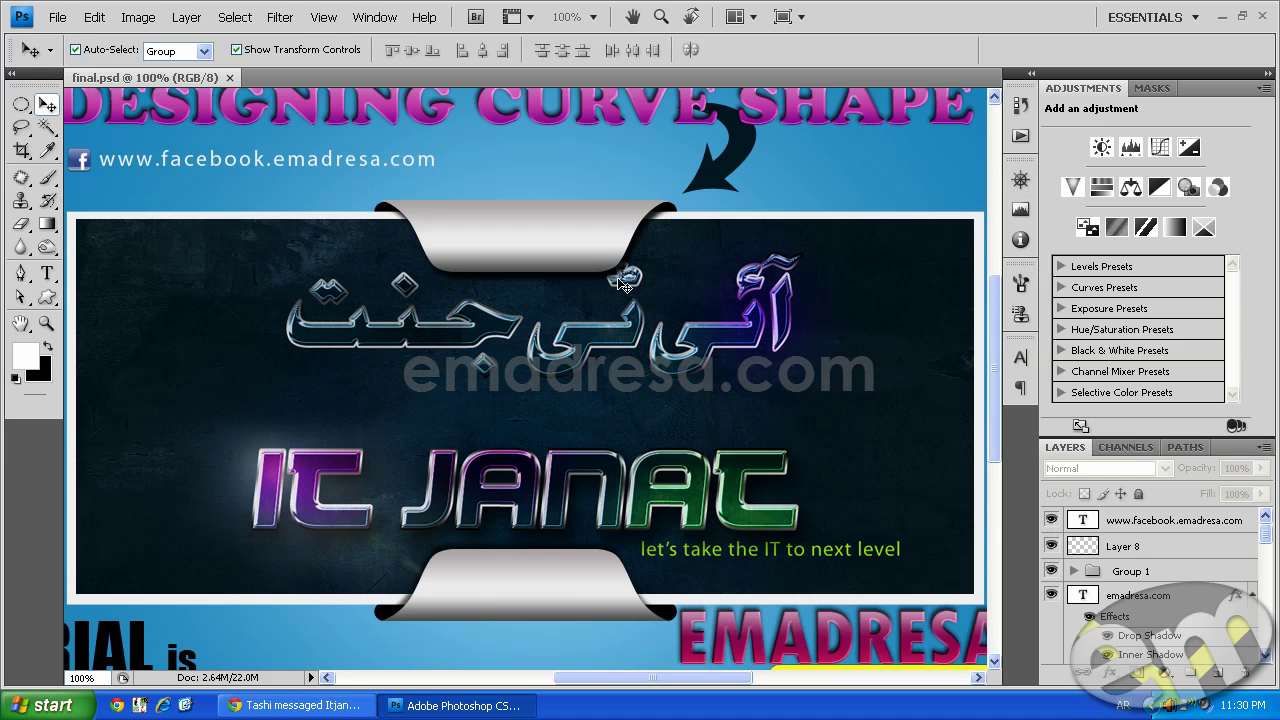
Create Untitled-1, a new blank white 1280 × 720 px document from the preset.
{"action": "left_click", "coordinate": [57, 18]}
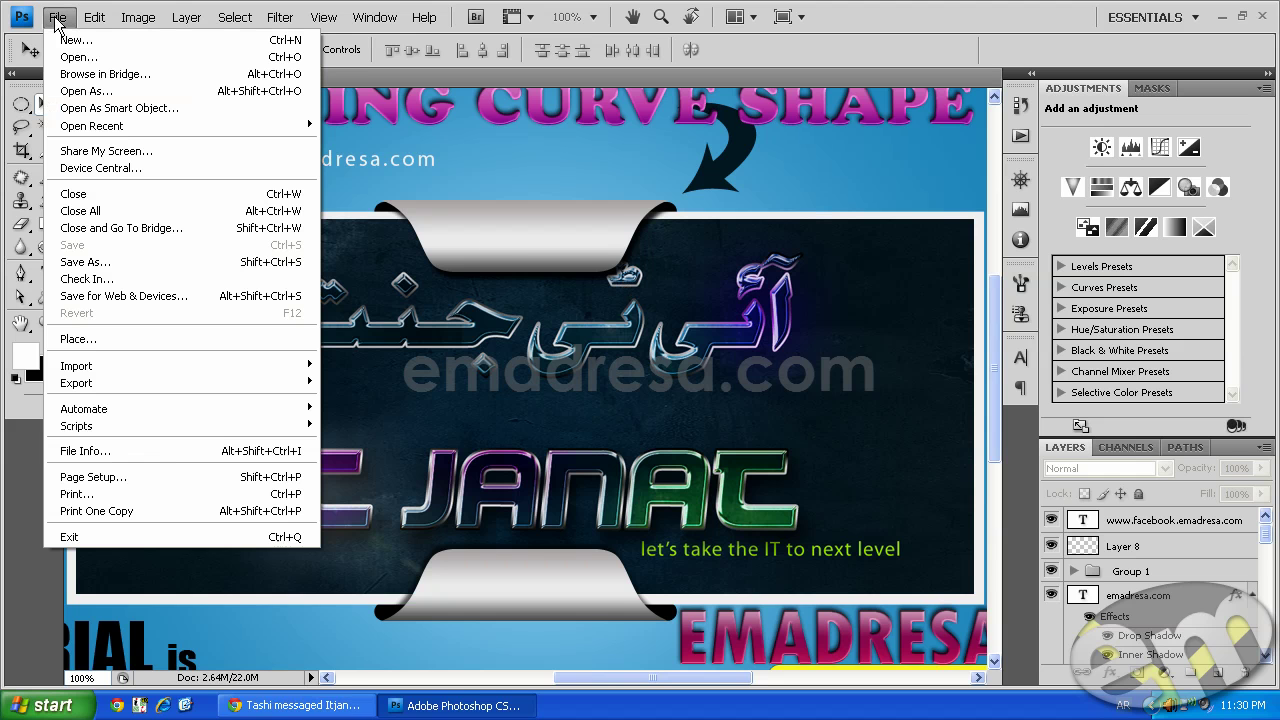
{"action": "left_click", "coordinate": [57, 40]}
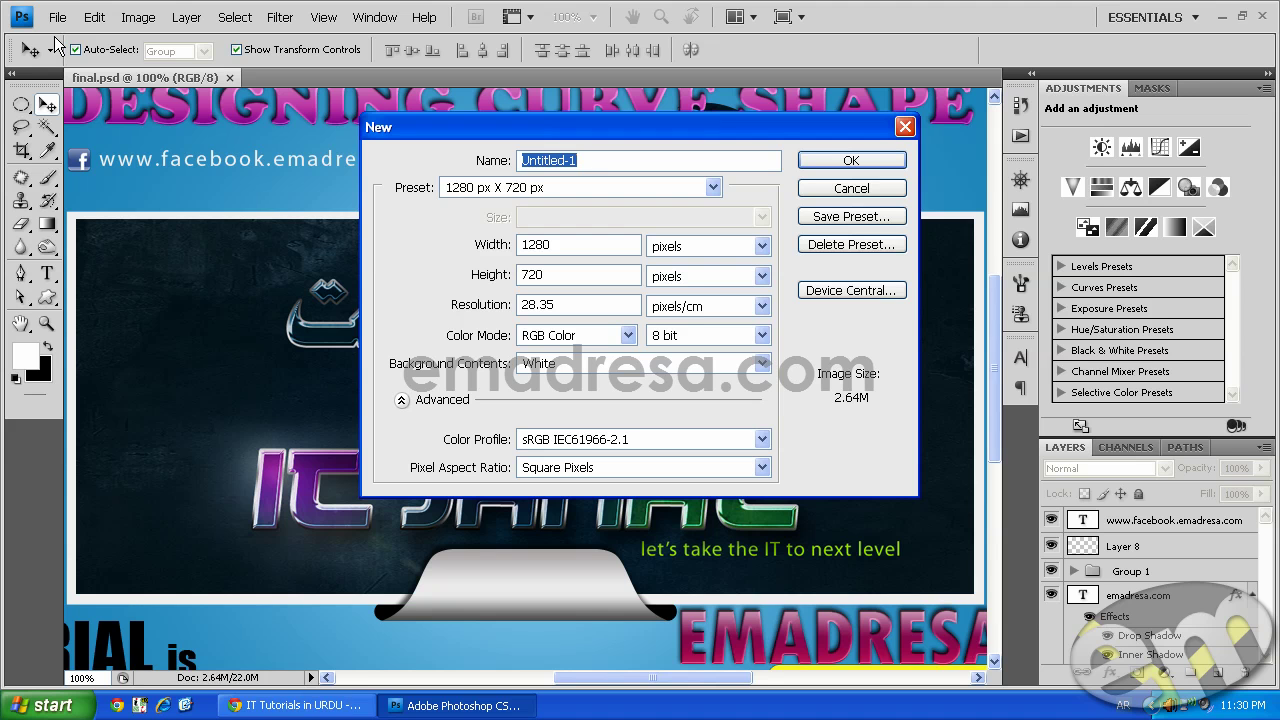
{"action": "left_click", "coordinate": [850, 155]}
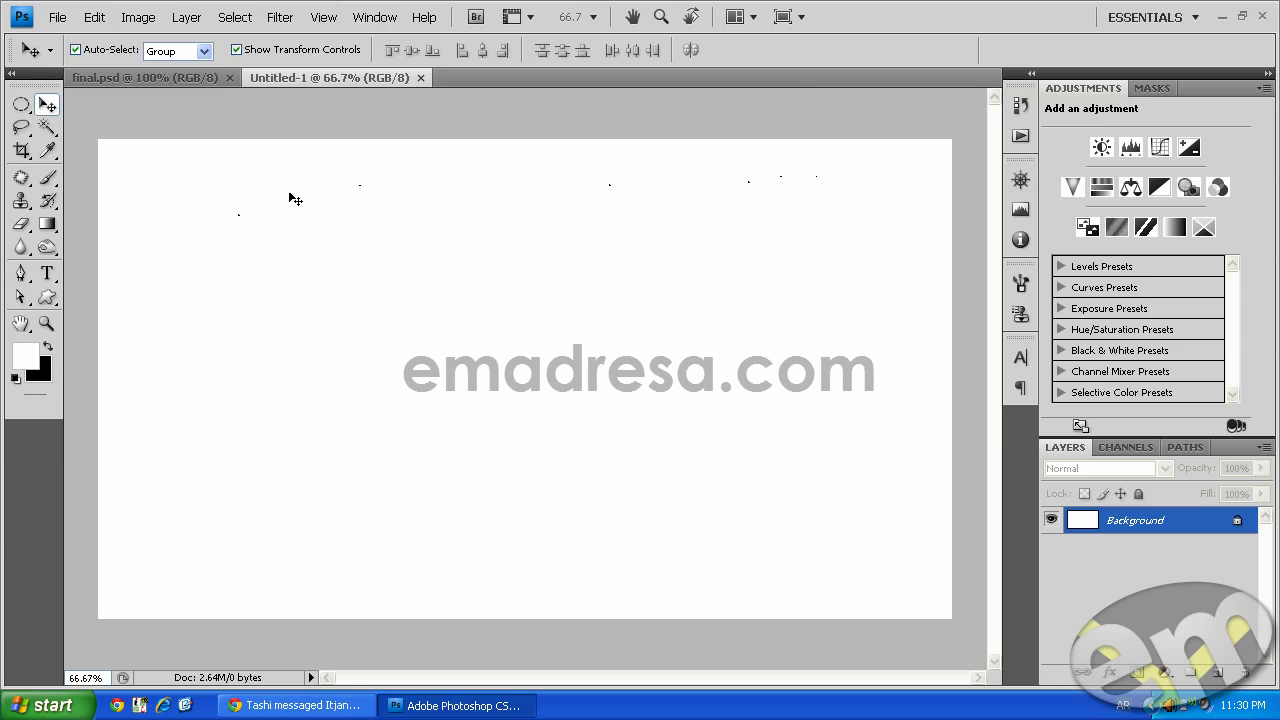
Show the grid over the Untitled-1 canvas and view it at Actual Pixels.
{"action": "left_click", "coordinate": [323, 17]}
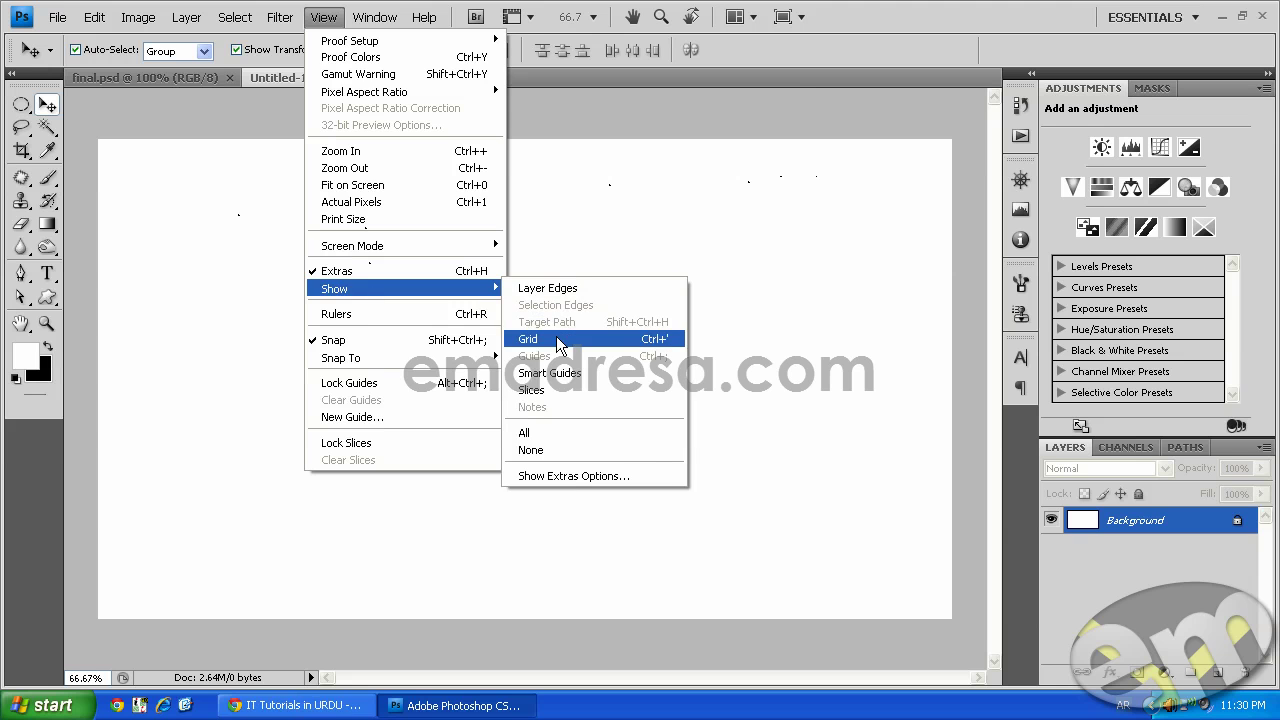
{"action": "mouse_move", "coordinate": [403, 288]}
{"action": "left_click", "coordinate": [545, 336]}
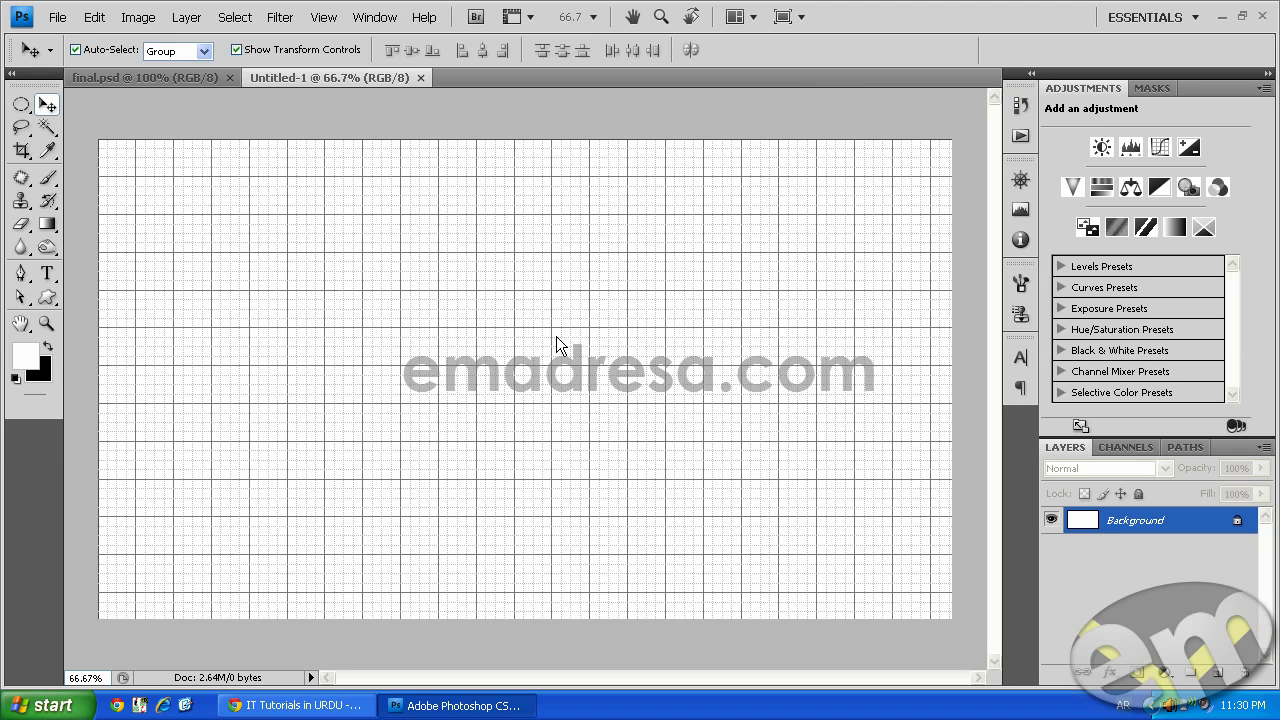
{"action": "left_click", "coordinate": [46, 323]}
{"action": "left_click", "coordinate": [381, 56]}
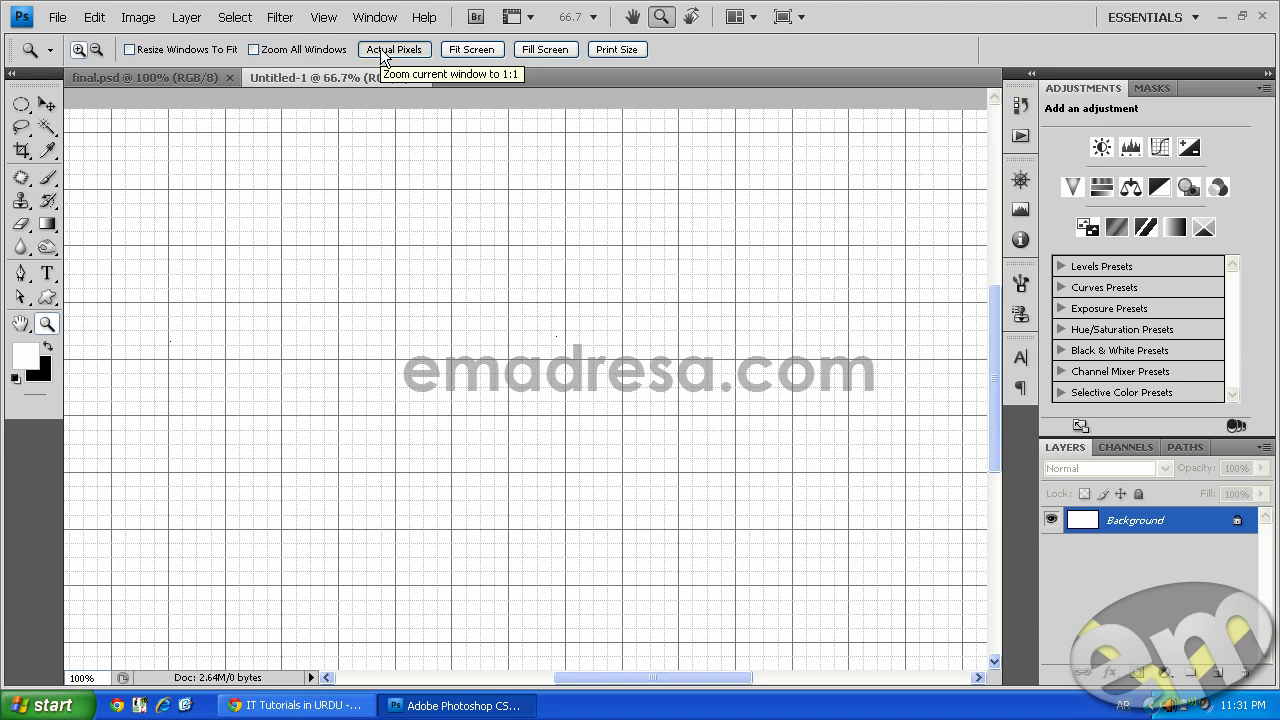
Zoom to 200% and, with the Pen's Auto Add/Delete on, place the first anchor on a grid intersection.
{"action": "left_click", "coordinate": [519, 337]}
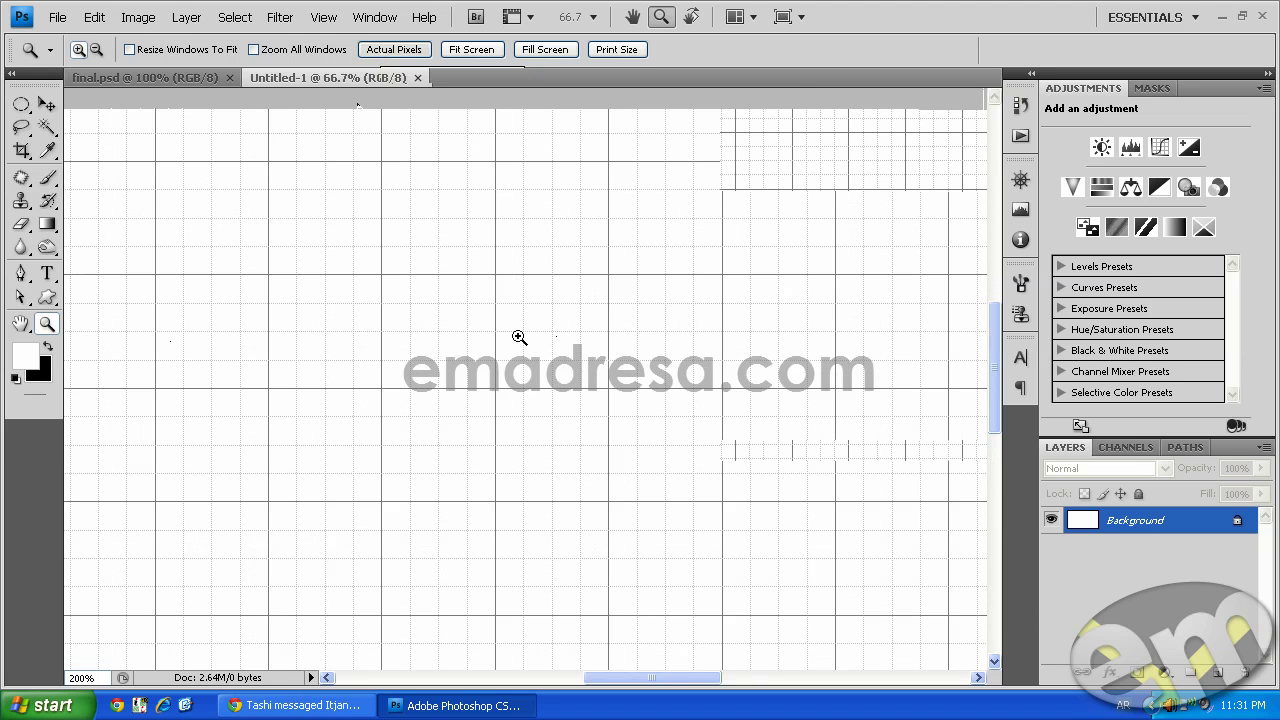
{"action": "left_click", "coordinate": [22, 280]}
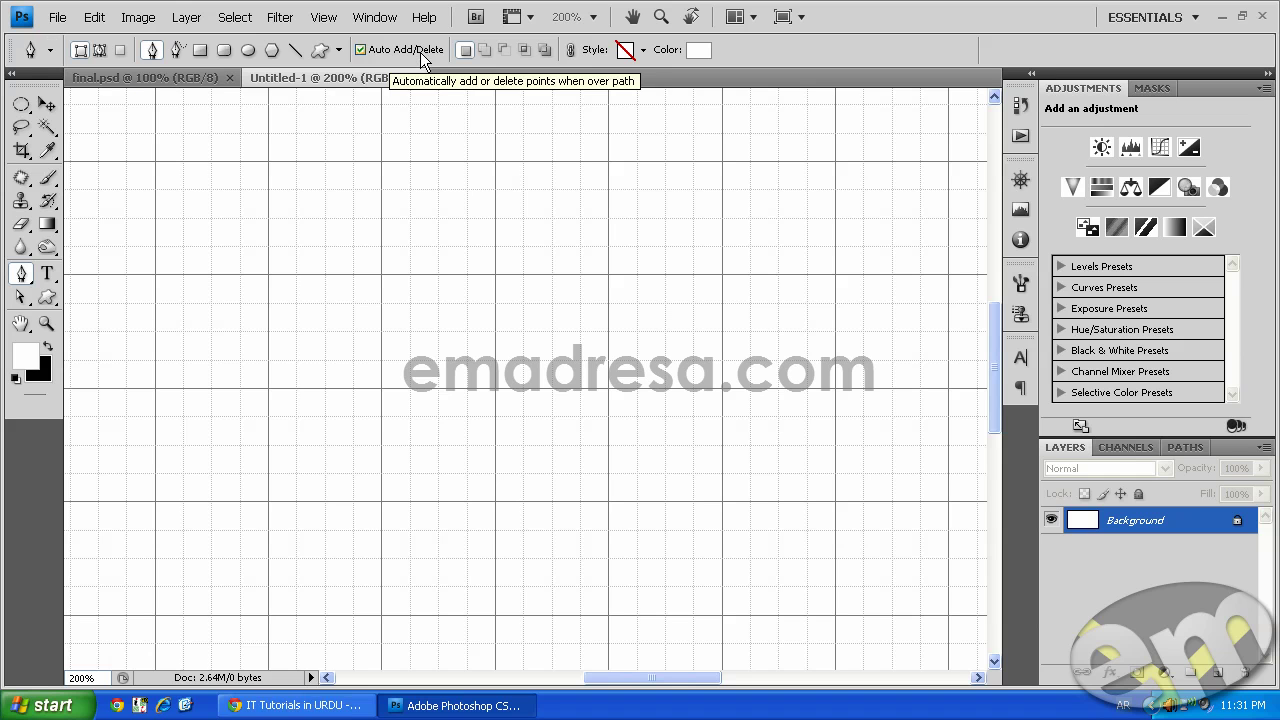
{"action": "left_click", "coordinate": [361, 50]}
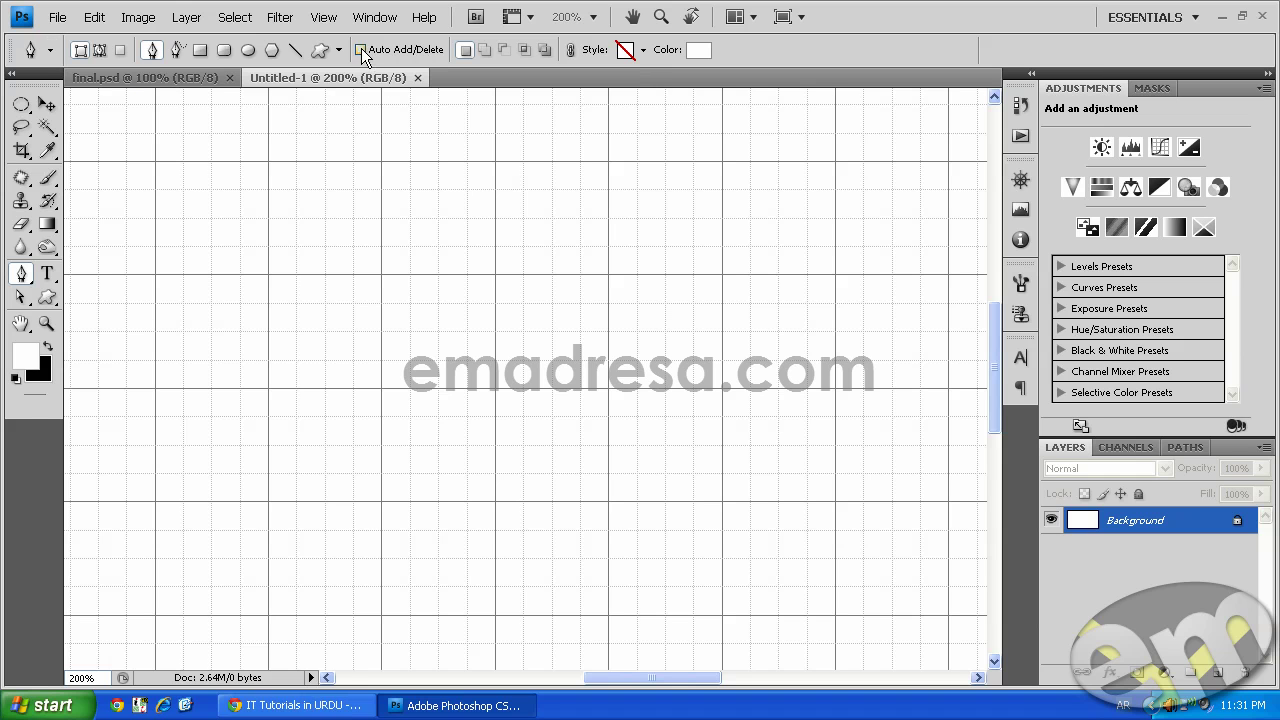
{"action": "right_click", "coordinate": [14, 277]}
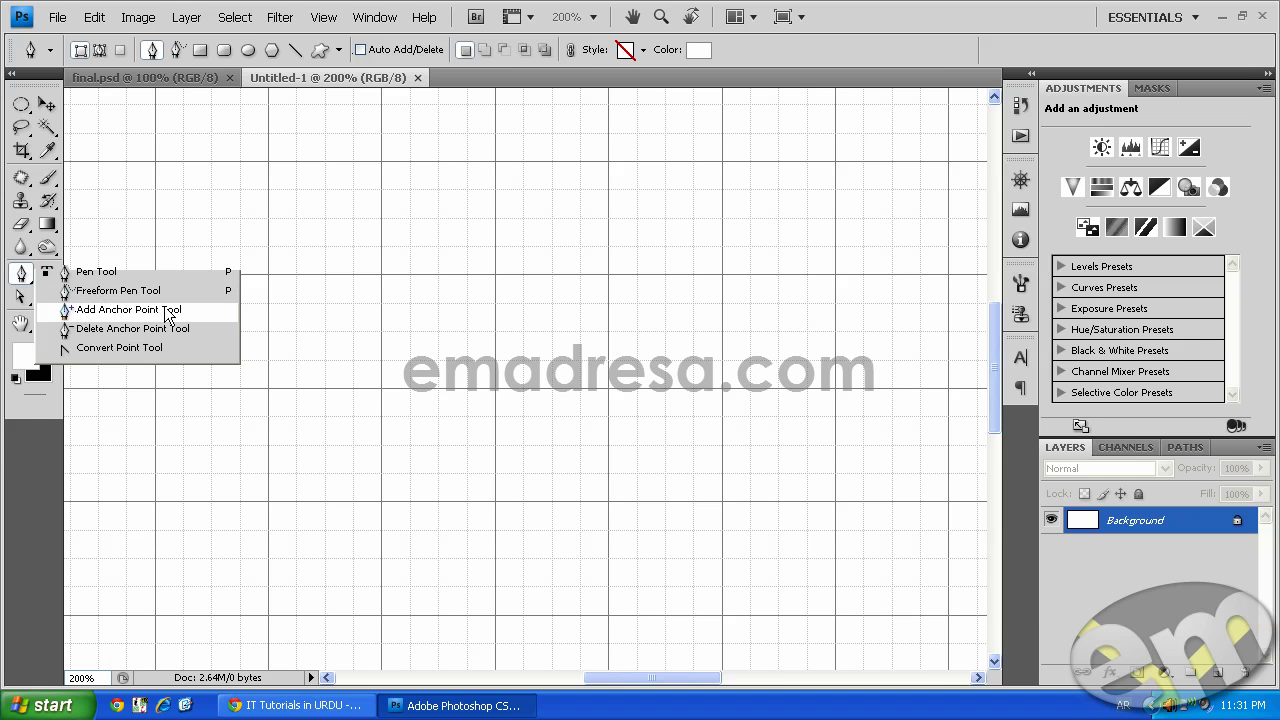
{"action": "left_click", "coordinate": [362, 50]}
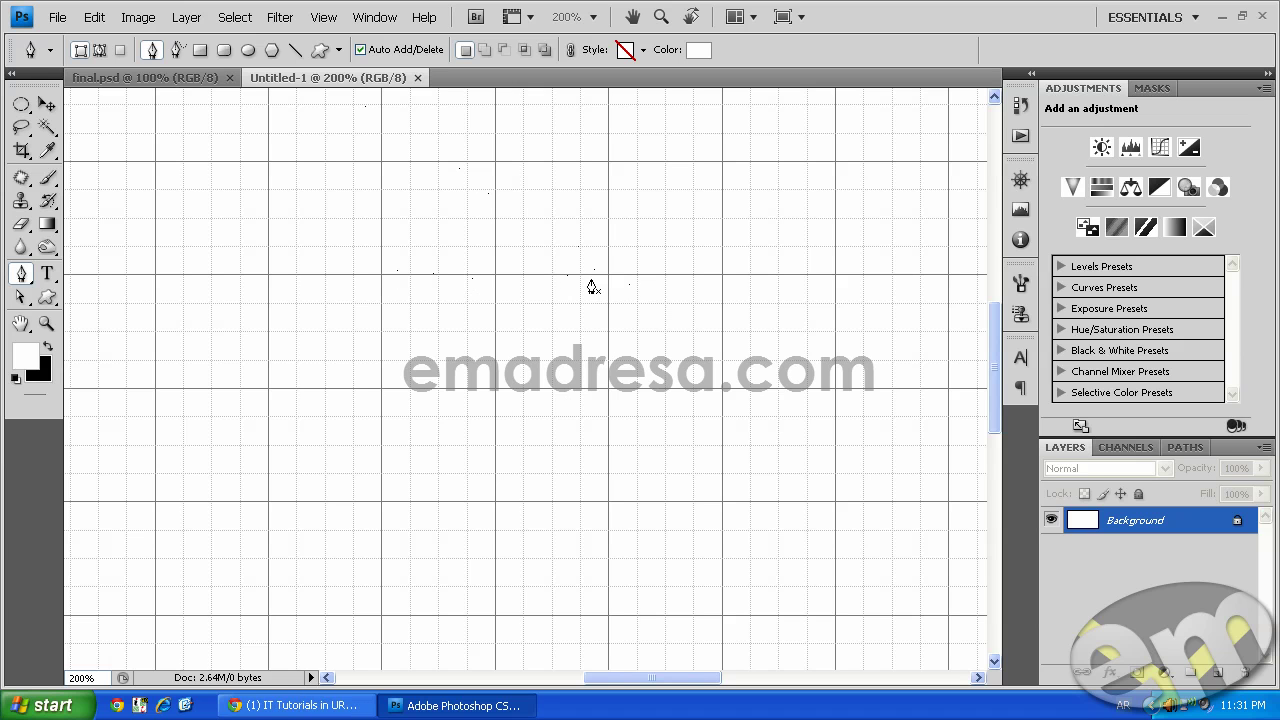
{"action": "left_click", "coordinate": [608, 275]}
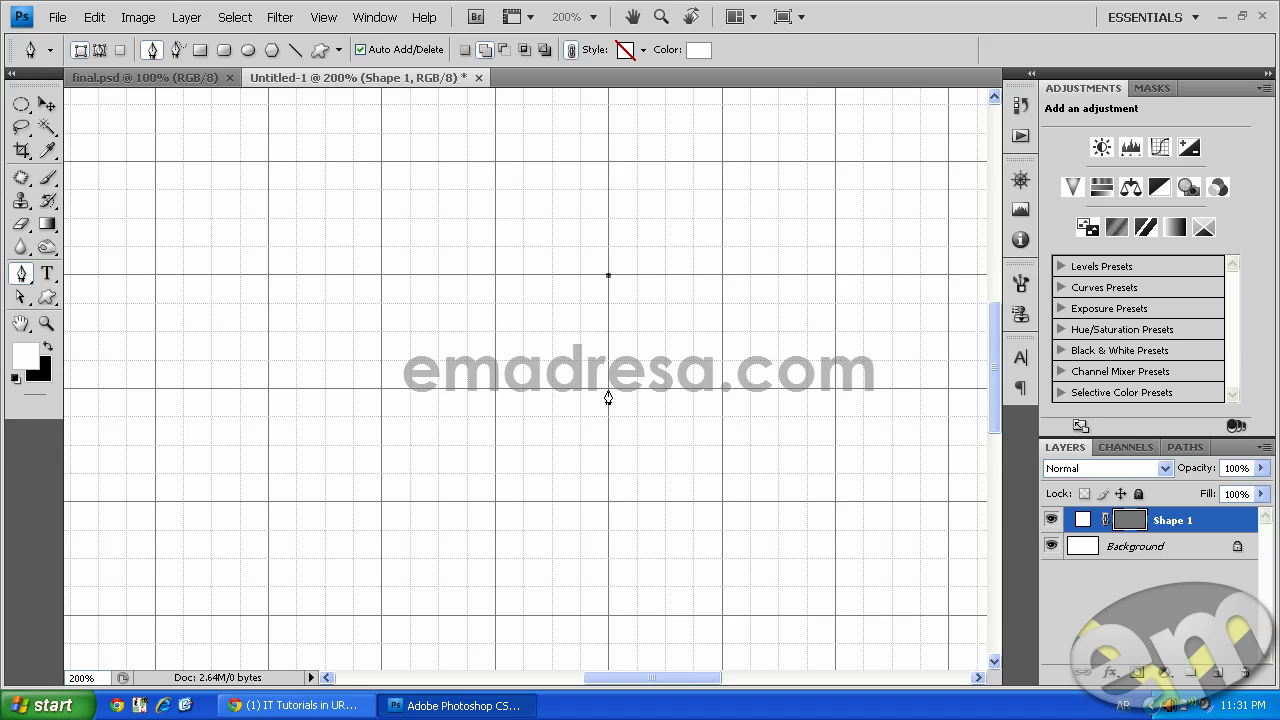
Extend the path down and left along the grid, then diagonally up, zooming to 300% and 400%.
{"action": "left_click", "coordinate": [608, 389]}
{"action": "left_click", "coordinate": [381, 389]}
{"action": "left_click", "coordinate": [46, 323]}
{"action": "left_click", "coordinate": [500, 340]}
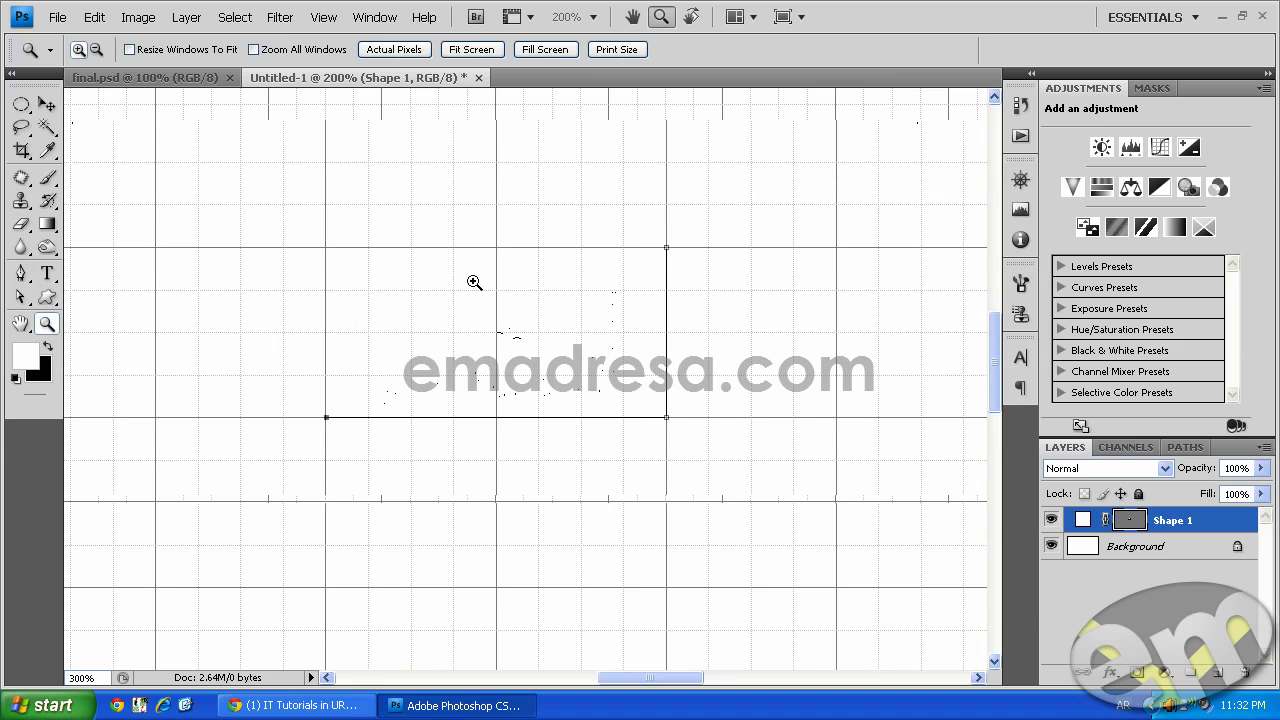
{"action": "left_click", "coordinate": [22, 275]}
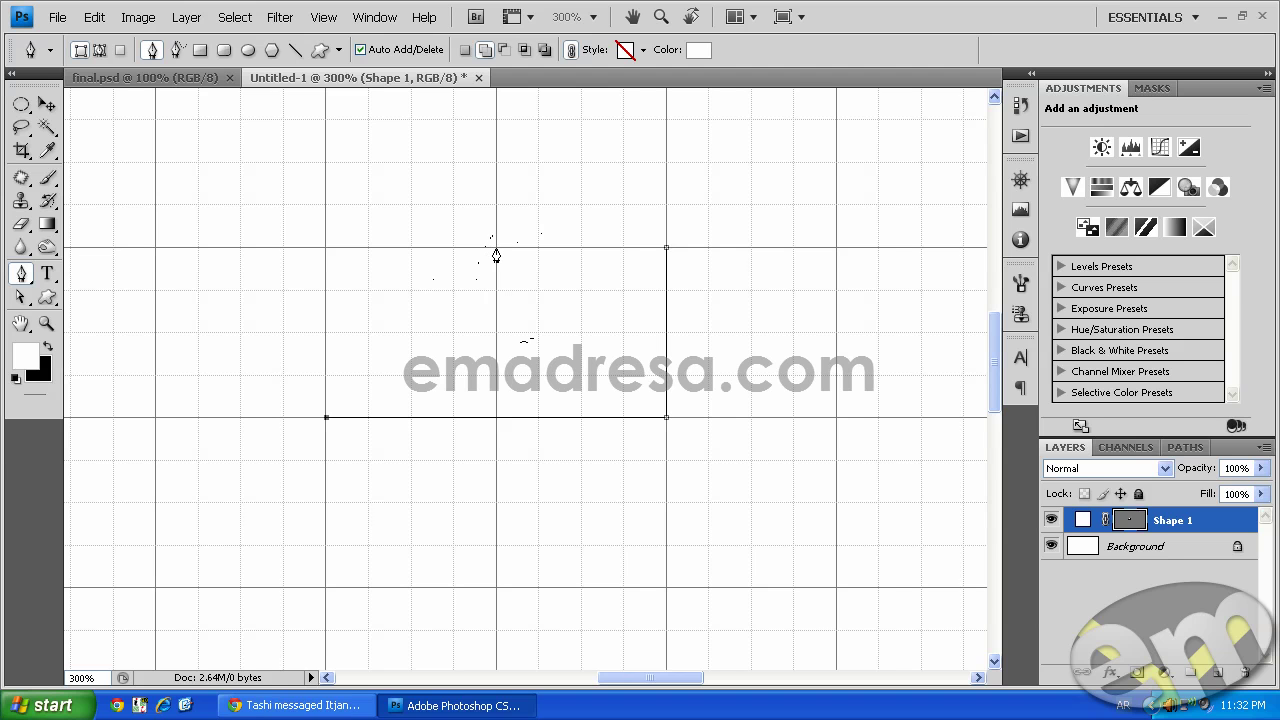
{"action": "left_click", "coordinate": [496, 256]}
{"action": "left_click", "coordinate": [46, 323]}
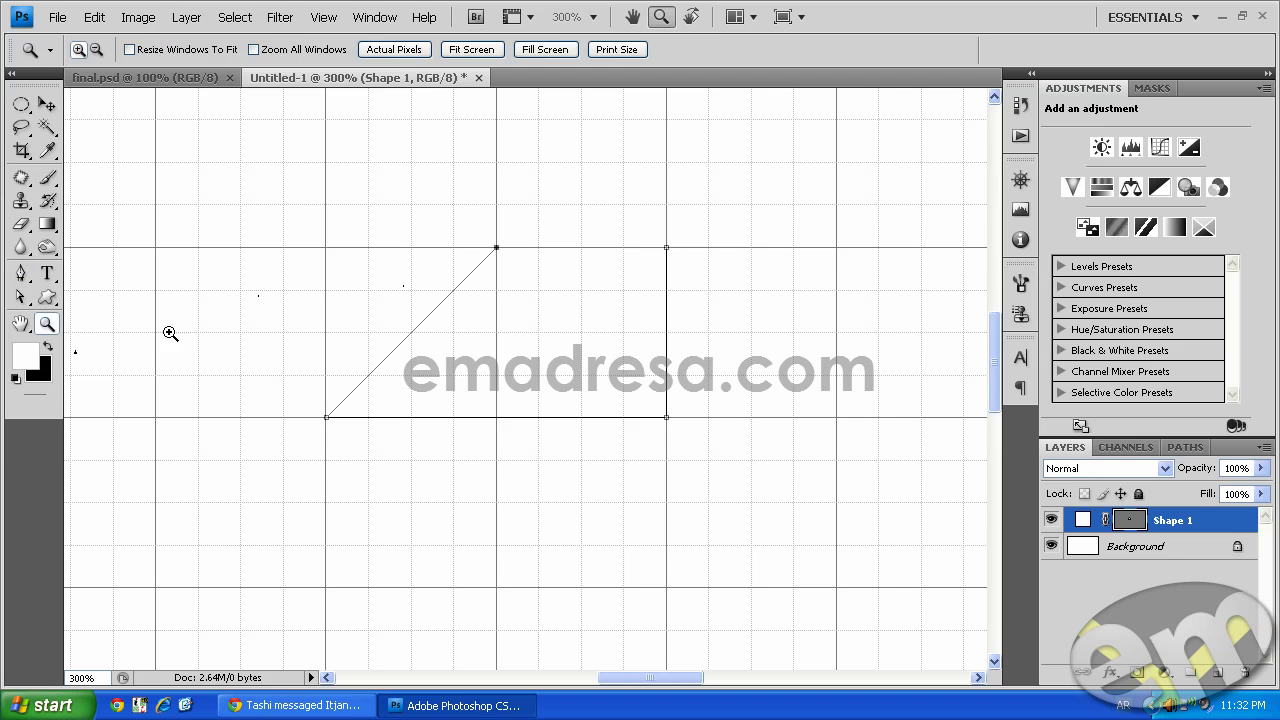
{"action": "left_click", "coordinate": [496, 290]}
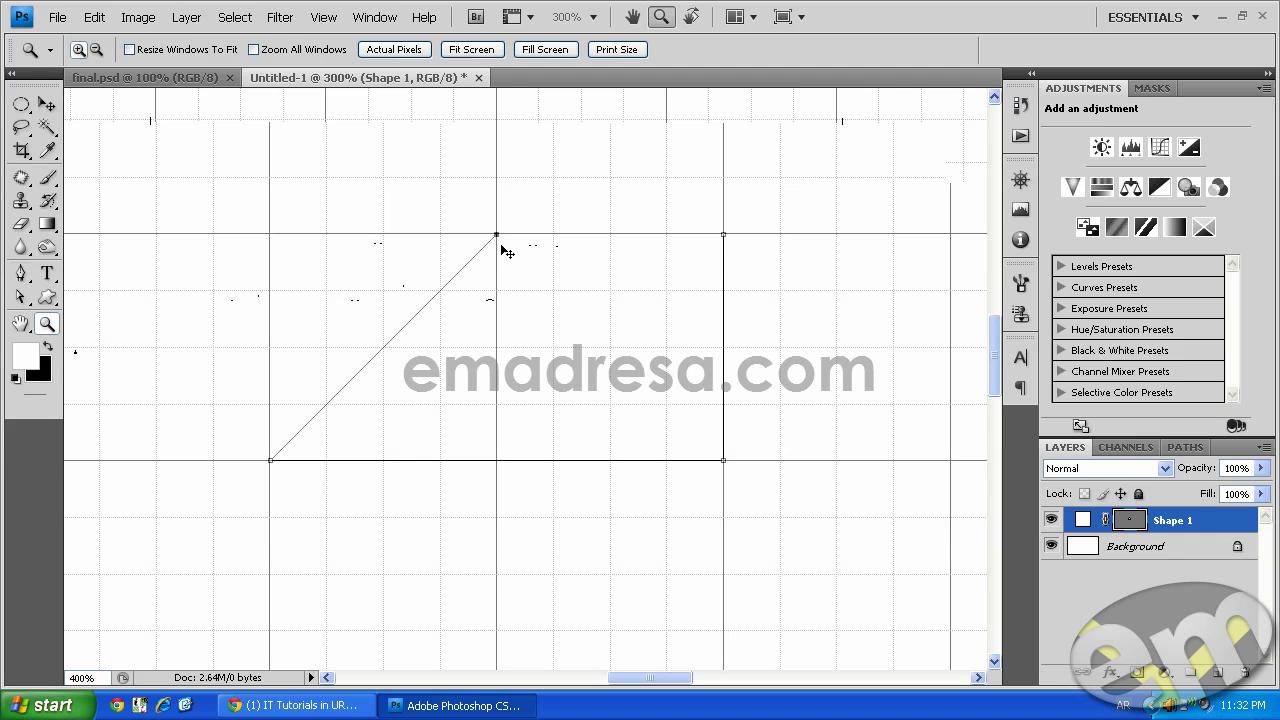
Adjust the diagonal edge near its top anchor, inspect it up close, and zoom back out to 600%.
{"action": "left_click_drag", "start_coordinate": [498, 240], "coordinate": [497, 246]}
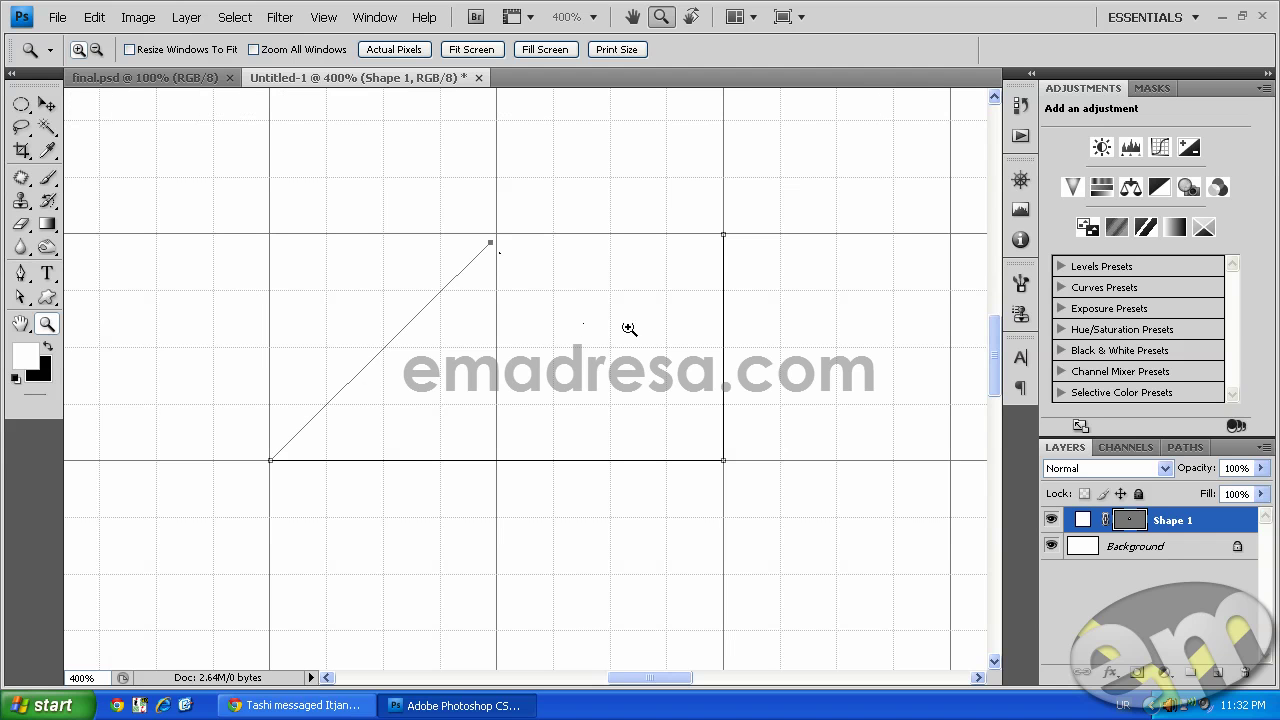
{"action": "left_click_drag", "start_coordinate": [465, 210], "coordinate": [558, 301]}
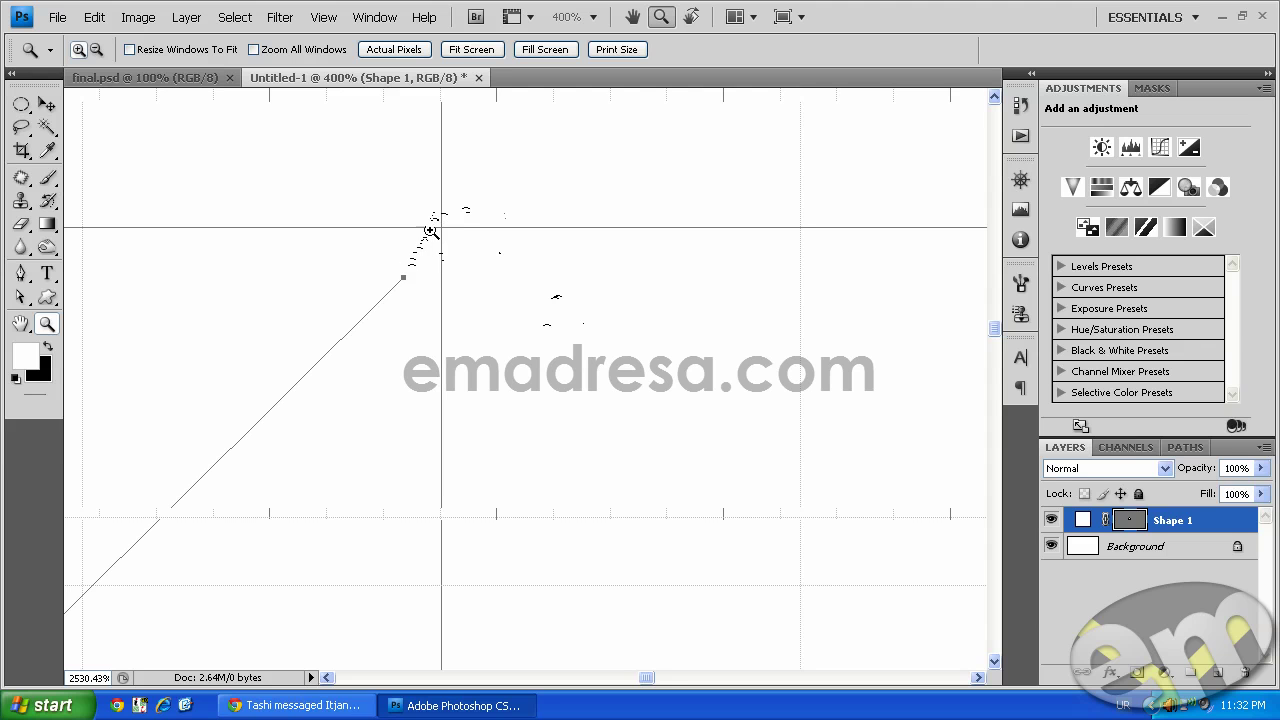
{"action": "left_click", "coordinate": [496, 314], "text": "alt"}
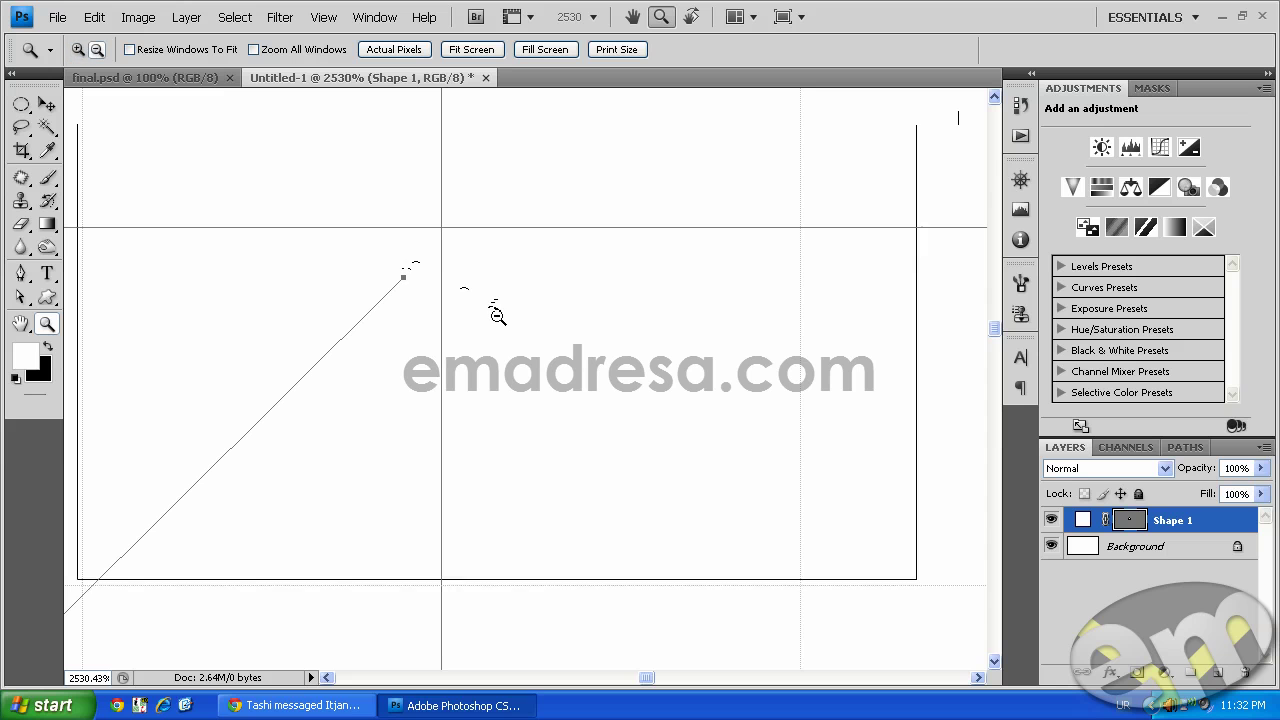
{"action": "left_click", "coordinate": [500, 303], "text": "alt"}
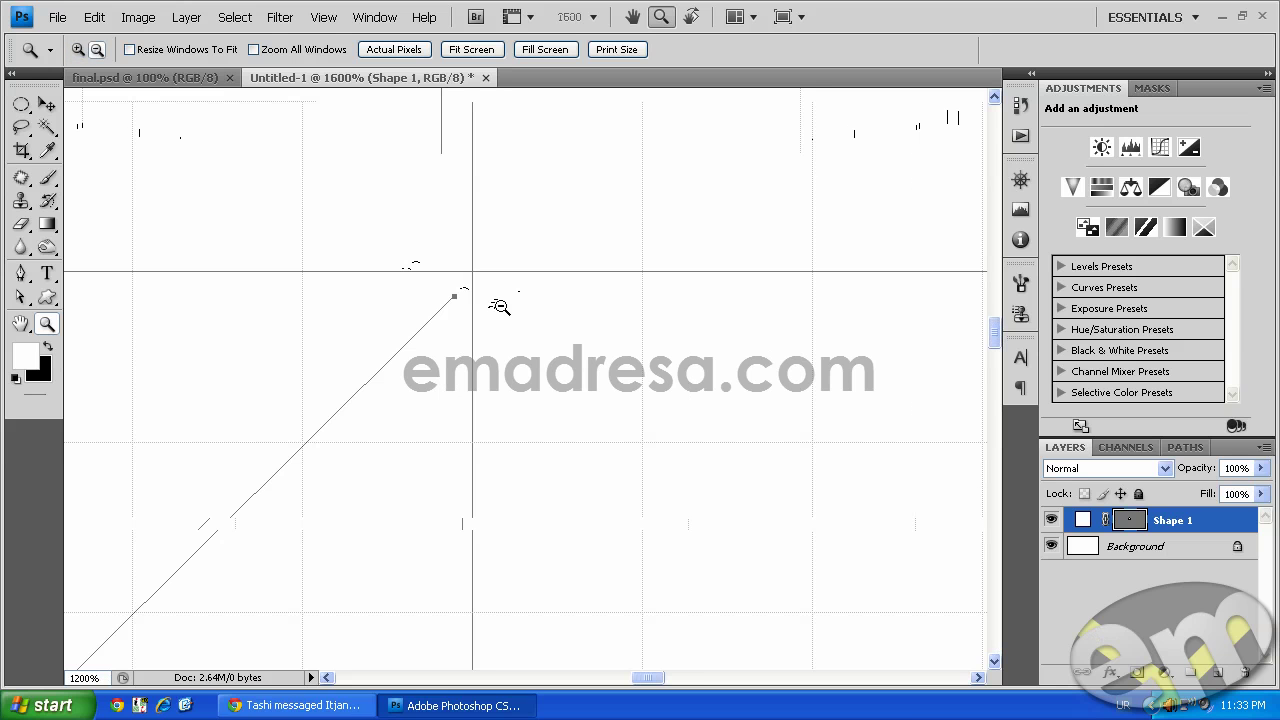
{"action": "left_click", "coordinate": [508, 330], "text": "alt"}
{"action": "left_click", "coordinate": [509, 350], "text": "alt"}
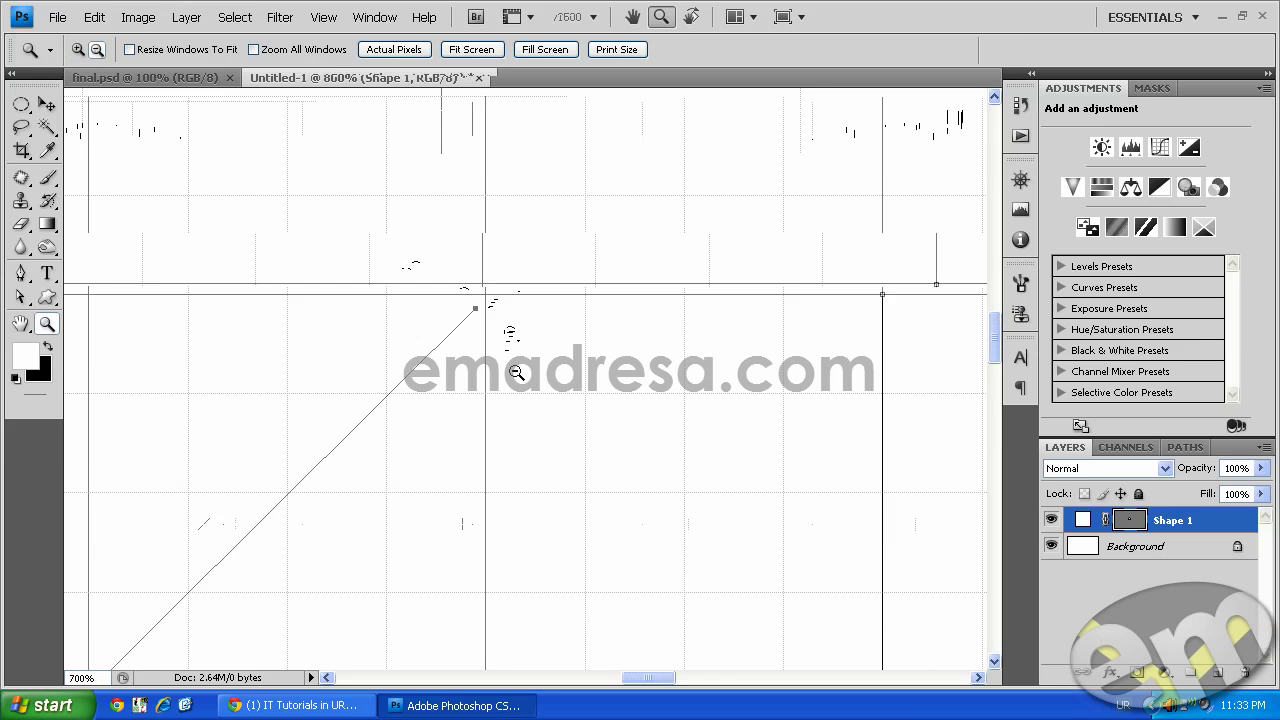
{"action": "left_click", "coordinate": [511, 368], "text": "alt"}
{"action": "scroll", "coordinate": [510, 373], "scroll_direction": "up", "scroll_amount": 2}
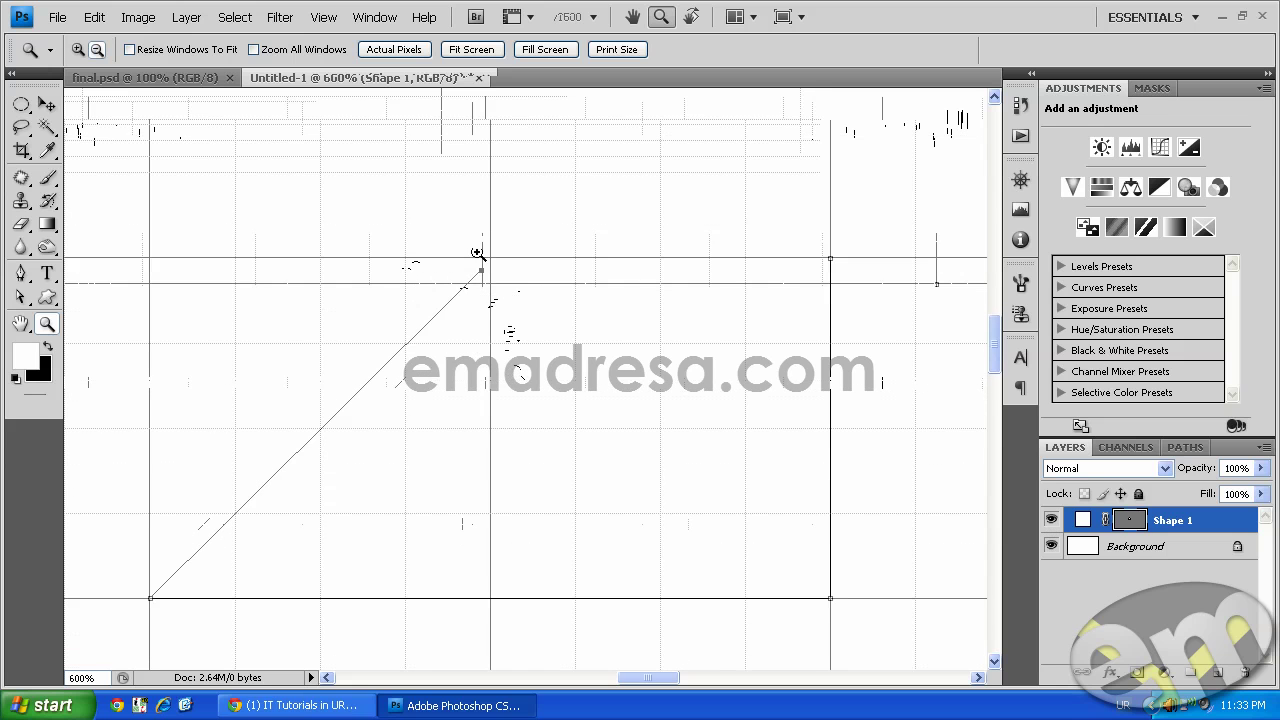
Close the Shape 1 outline by joining the top edge back to the starting anchor.
{"action": "left_click", "coordinate": [20, 274]}
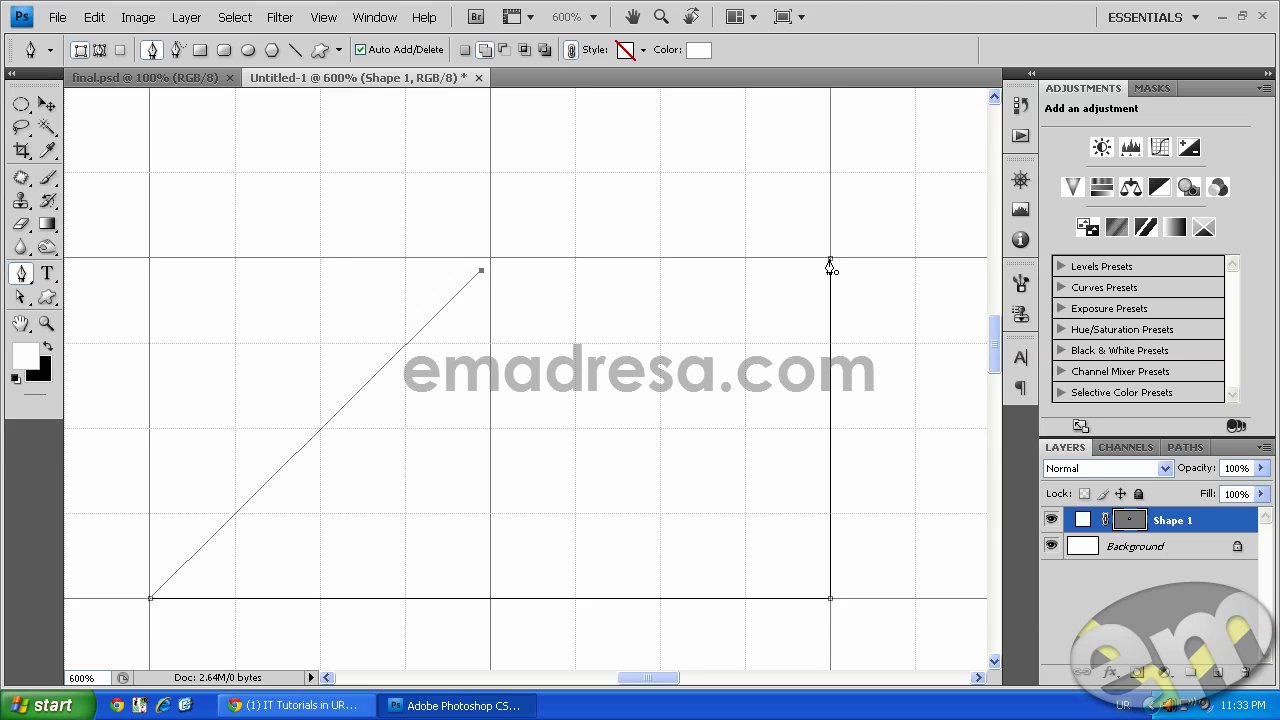
{"action": "left_click", "coordinate": [830, 260]}
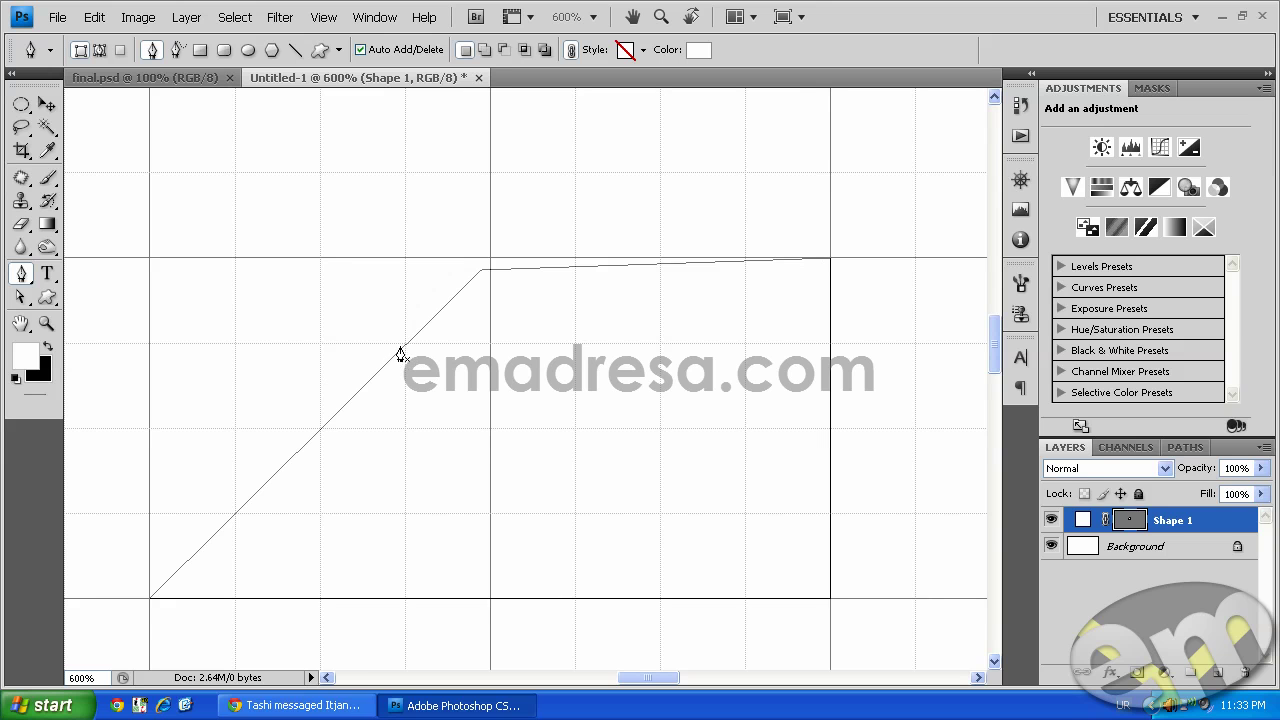
{"action": "right_click", "coordinate": [20, 280]}
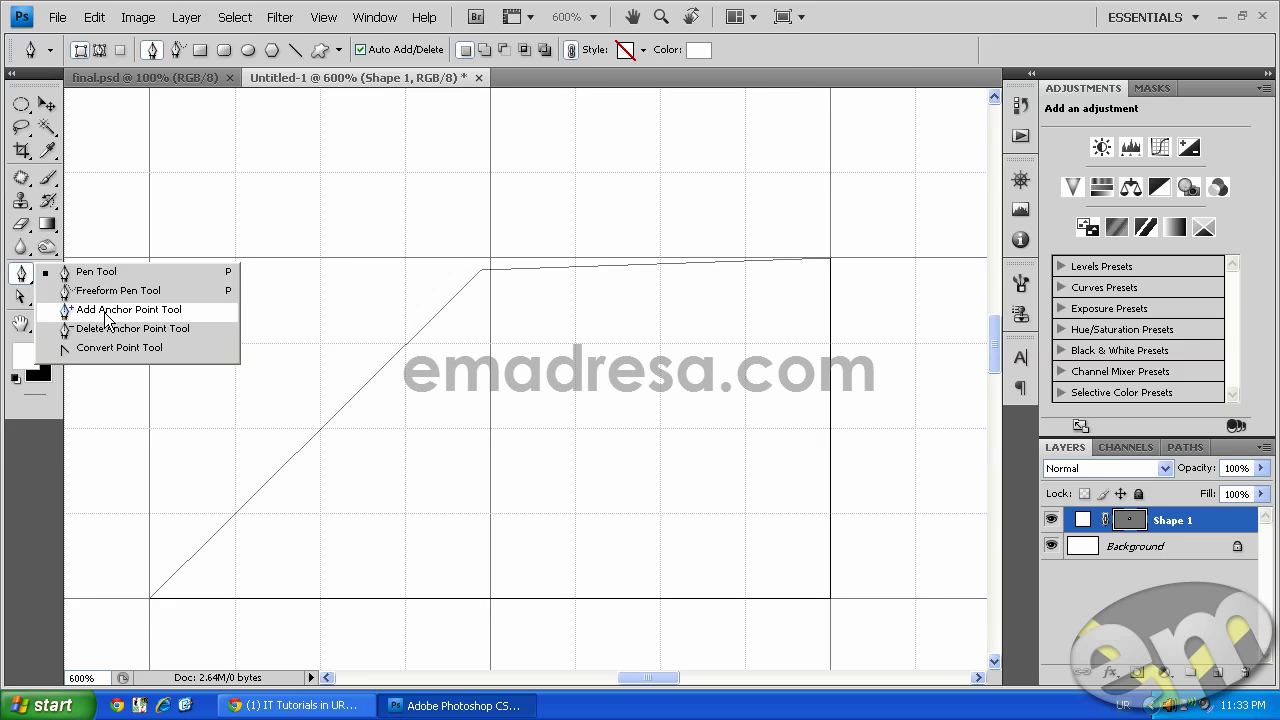
Add anchors on the diagonal edge and drag them to bend it into a smooth S-curve.
{"action": "left_click", "coordinate": [105, 314]}
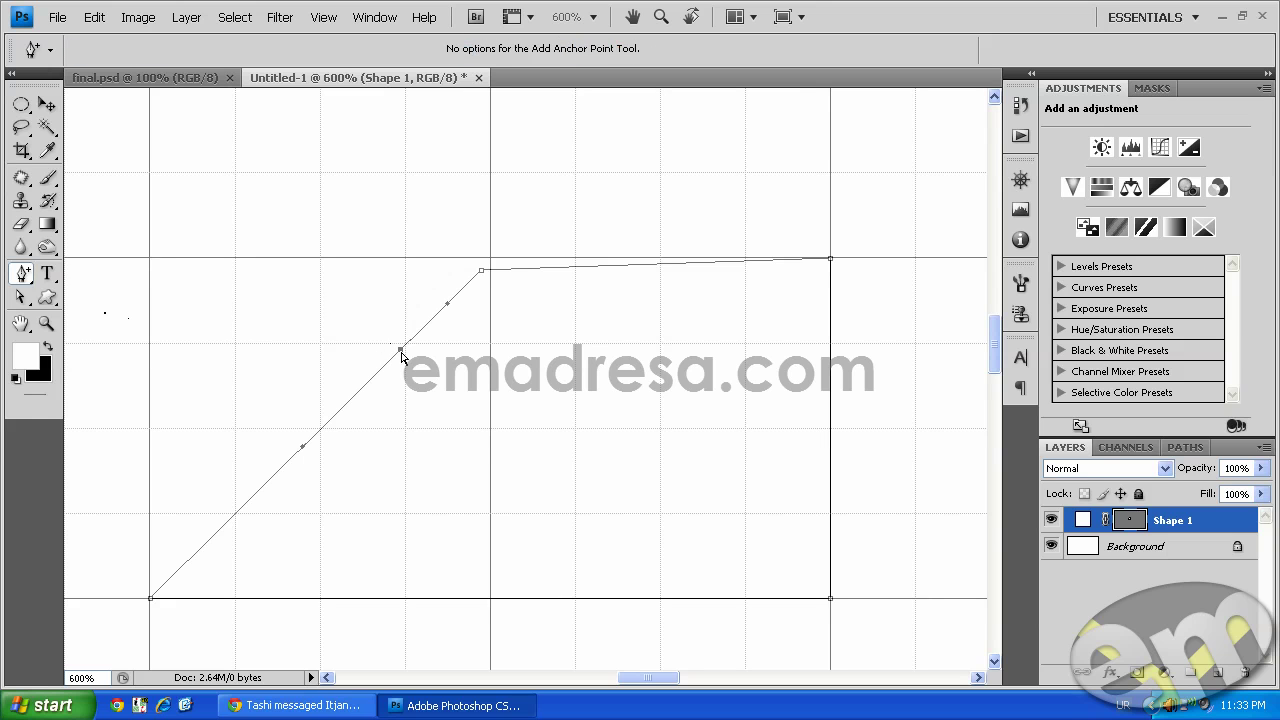
{"action": "left_click_drag", "start_coordinate": [400, 352], "coordinate": [364, 330]}
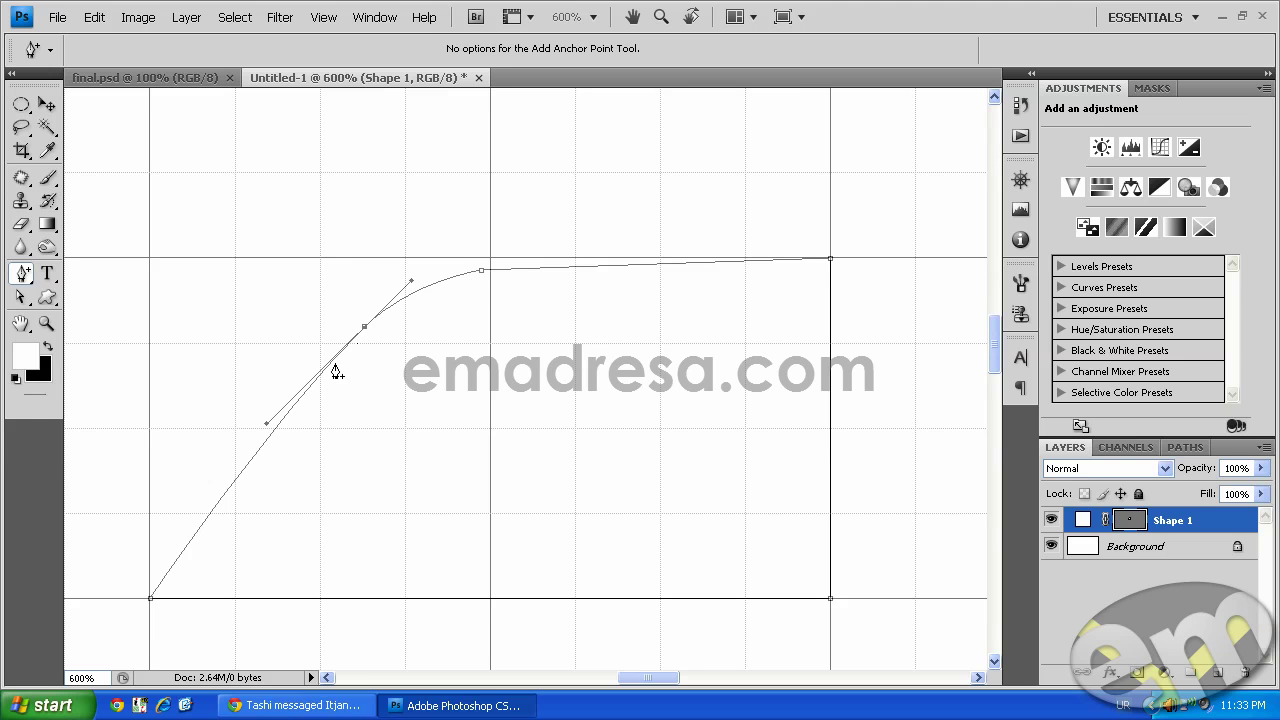
{"action": "left_click", "coordinate": [186, 547]}
{"action": "left_click_drag", "start_coordinate": [187, 549], "coordinate": [231, 560]}
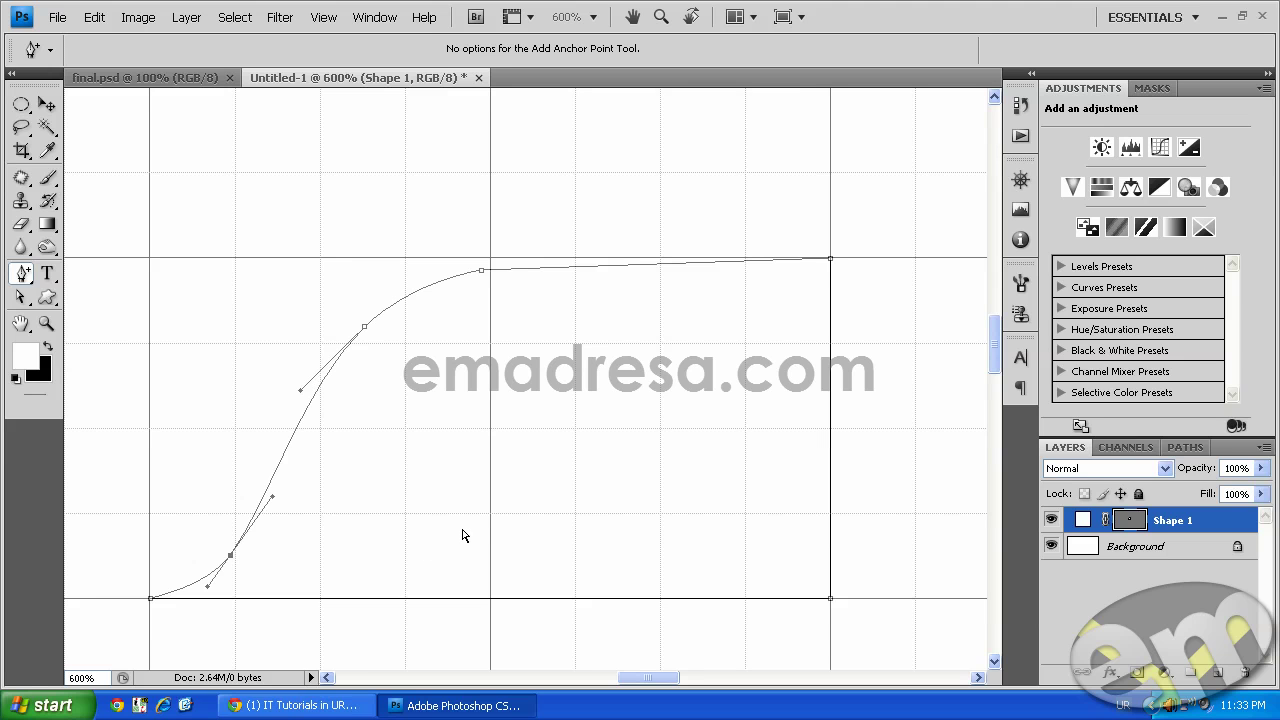
{"action": "left_click", "coordinate": [481, 274]}
Fill the curved tab shape solid black, view at Actual Pixels, and deselect the shape layer.
{"action": "key", "text": "ctrl+BackSpace"}
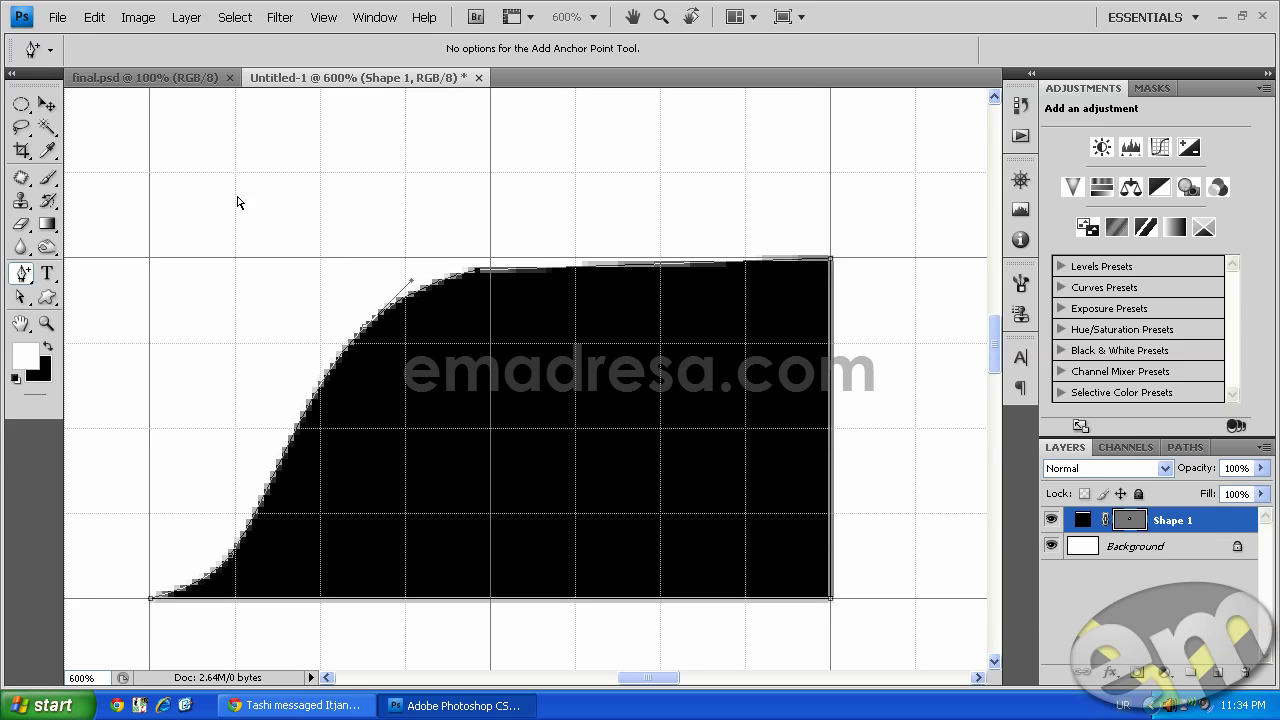
{"action": "left_click", "coordinate": [46, 323]}
{"action": "left_click", "coordinate": [394, 49]}
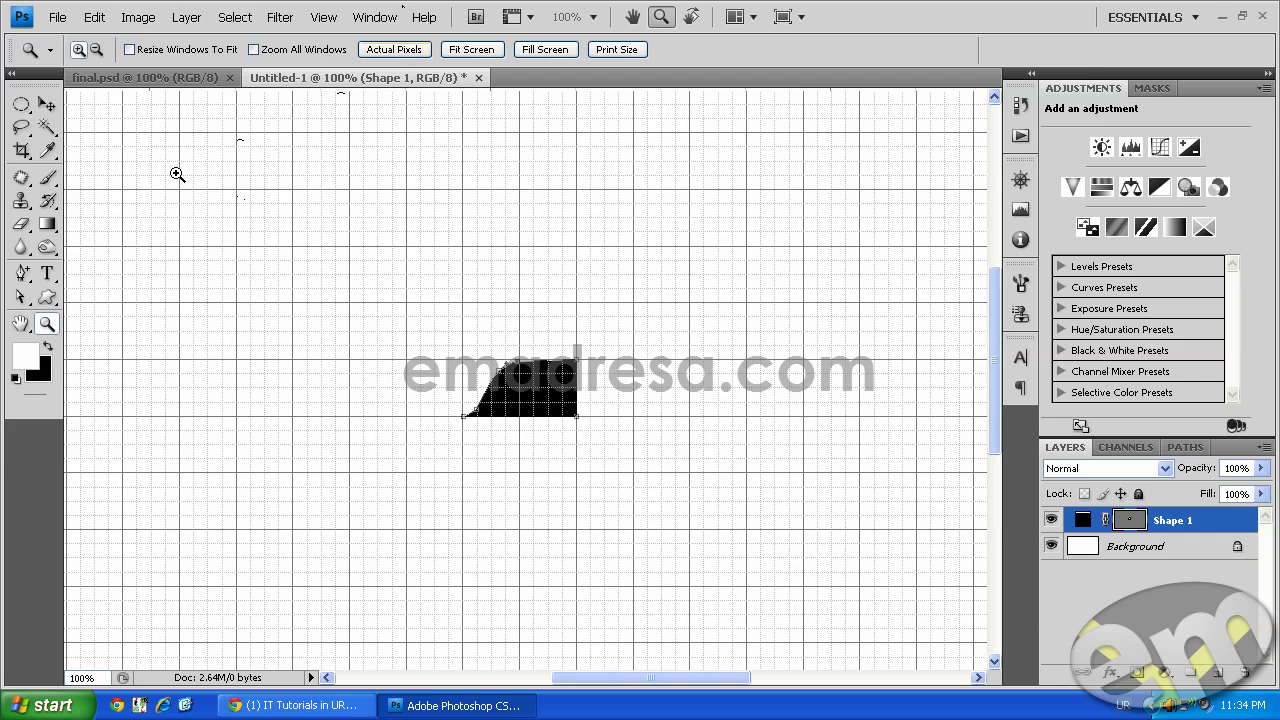
{"action": "key", "text": "v"}
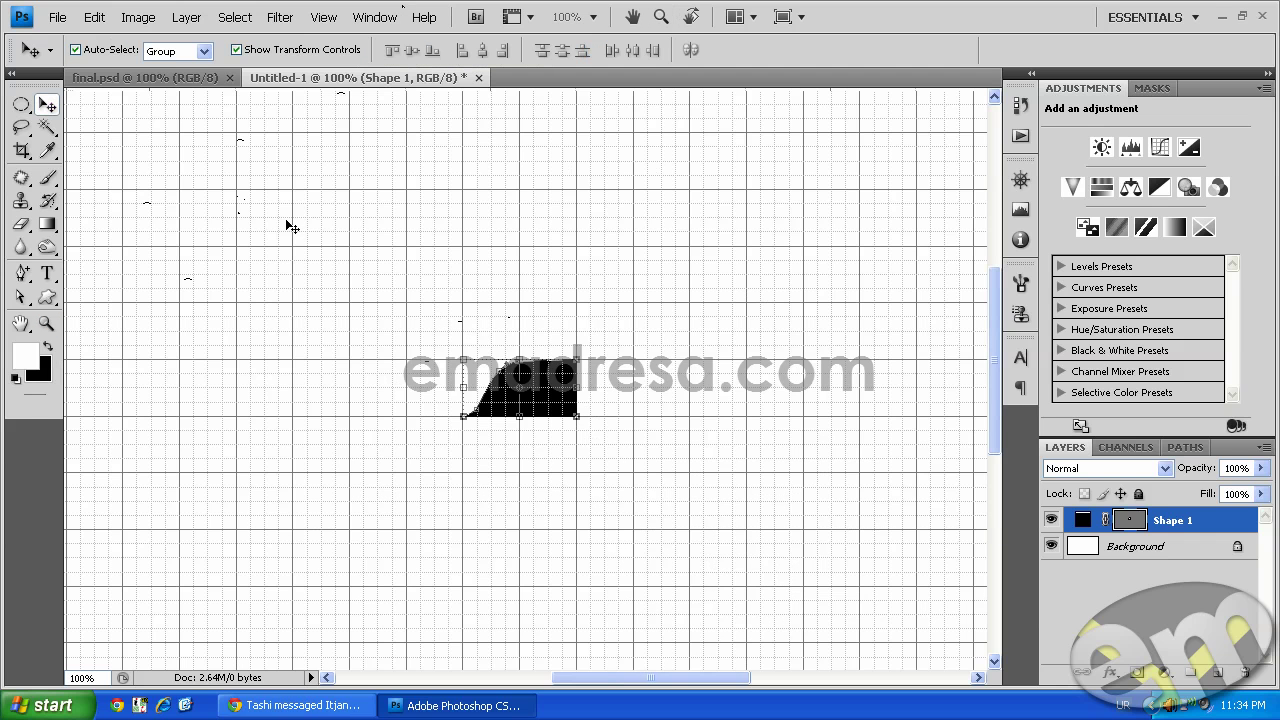
{"action": "left_click", "coordinate": [362, 232]}
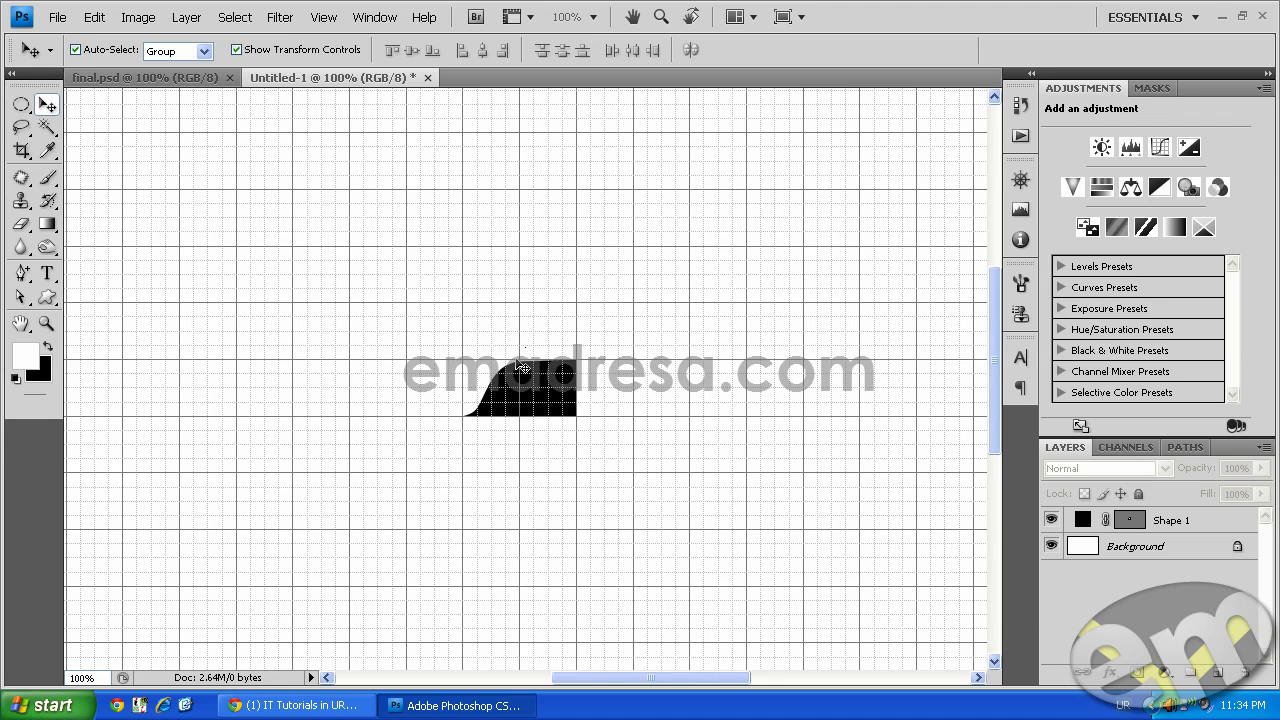
Hide the grid and glance at final.psd before returning to Untitled-1.
{"action": "left_click", "coordinate": [322, 18]}
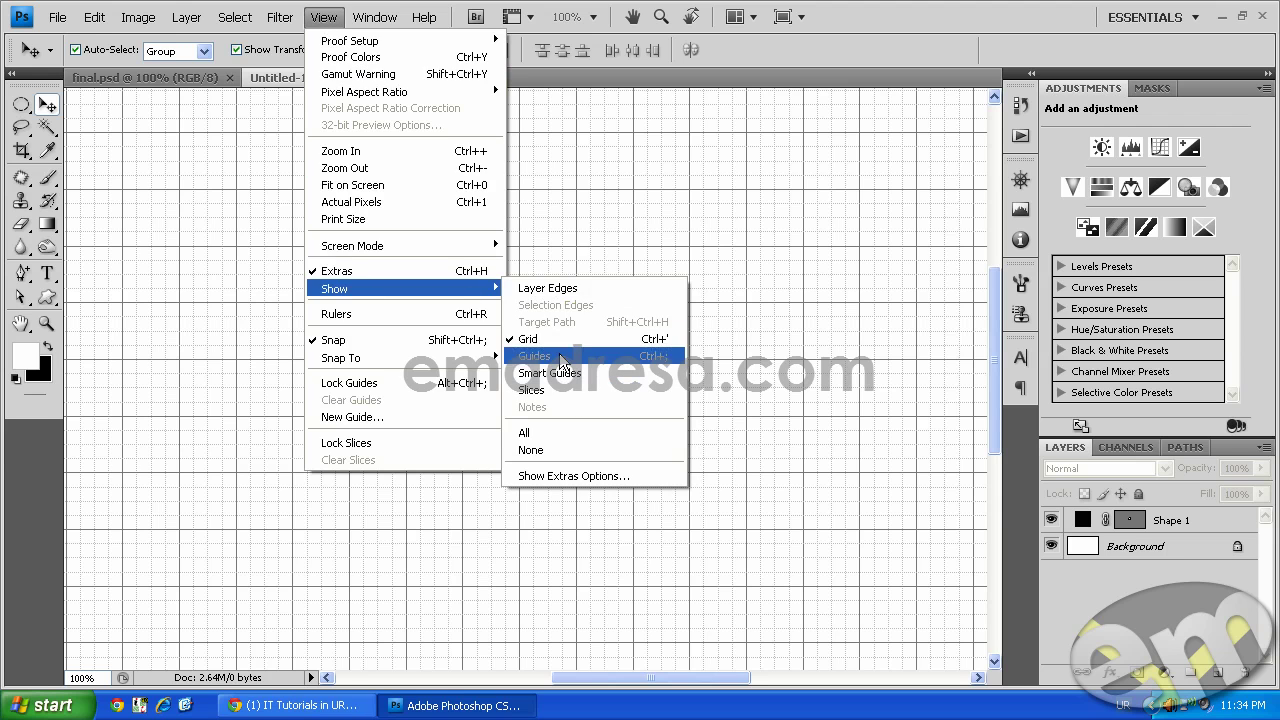
{"action": "left_click", "coordinate": [548, 340]}
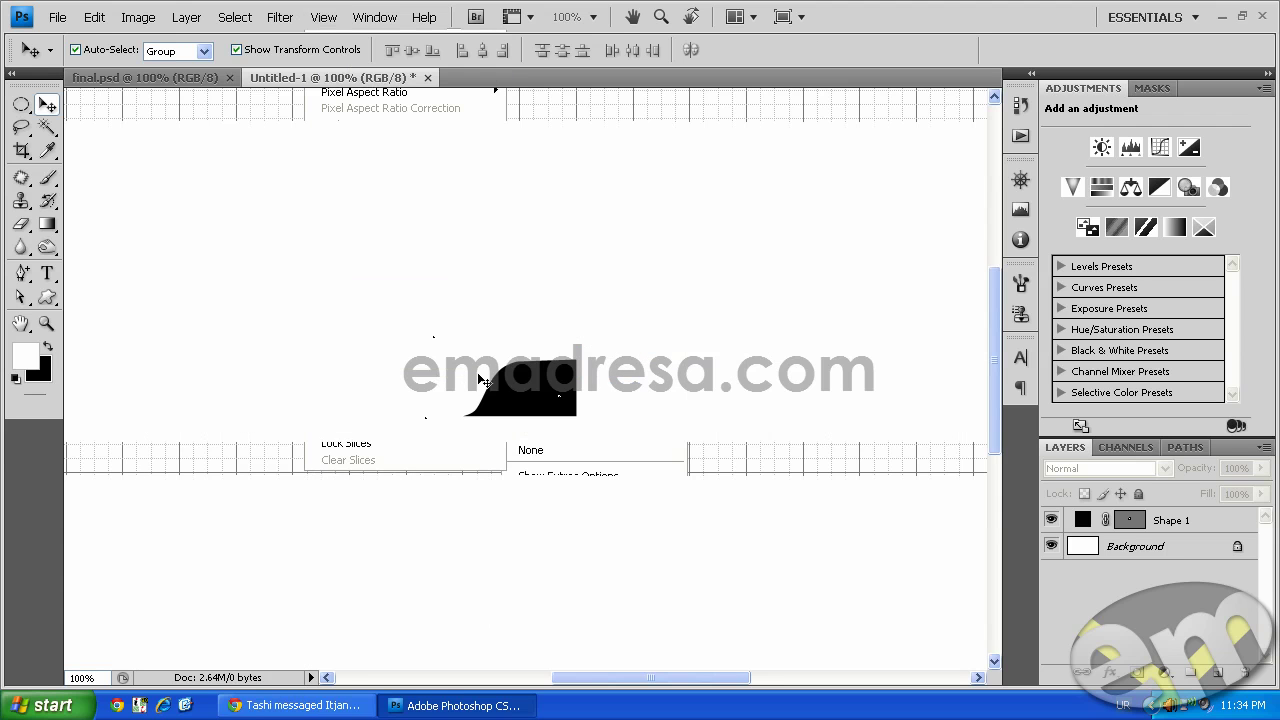
{"action": "left_click", "coordinate": [121, 78]}
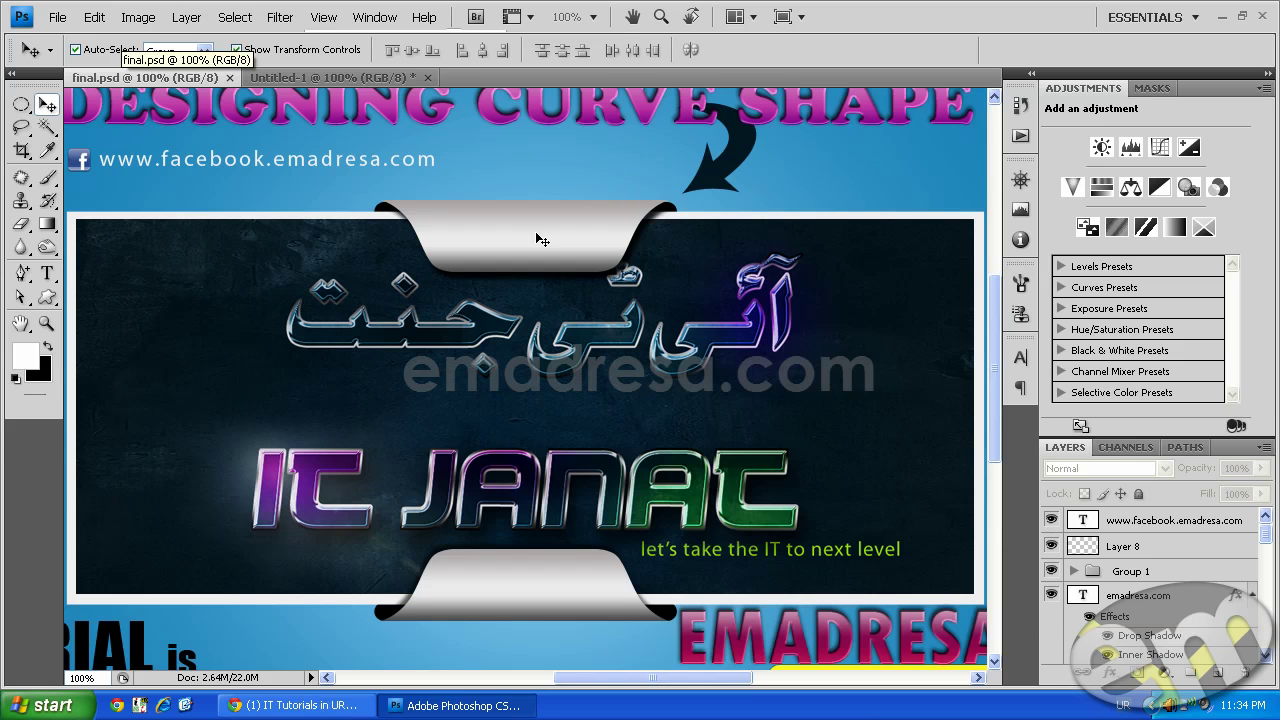
{"action": "left_click", "coordinate": [301, 78]}
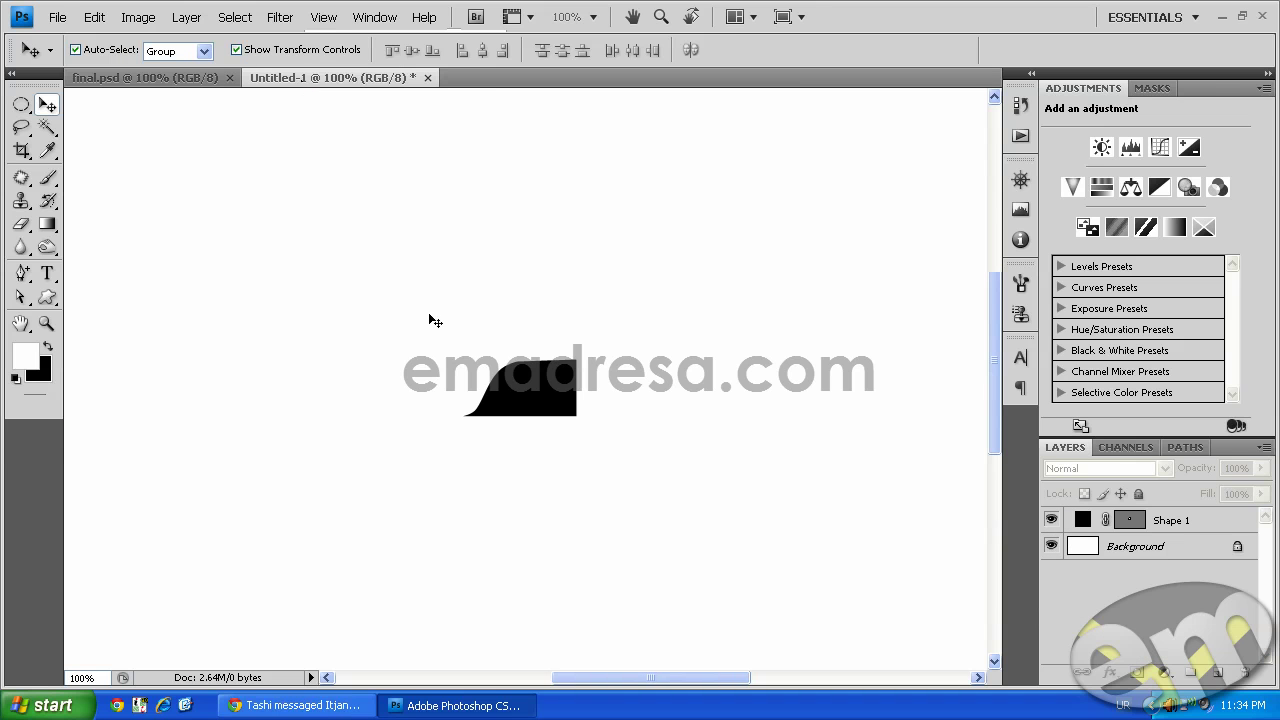
Place a Shape 1 copy of the black tab beside the original, deleting the extra copy 2 layer.
{"action": "left_click", "coordinate": [533, 390]}
{"action": "left_click_drag", "start_coordinate": [547, 392], "coordinate": [696, 408]}
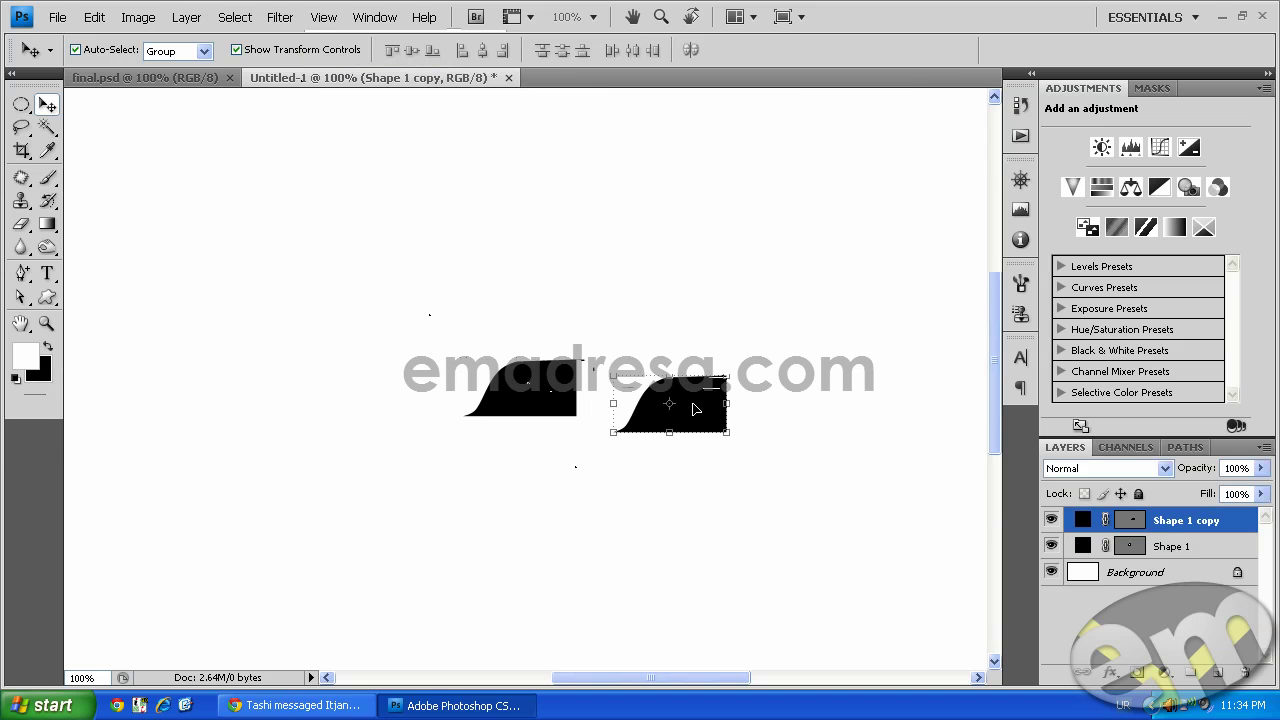
{"action": "key", "text": "ctrl+z"}
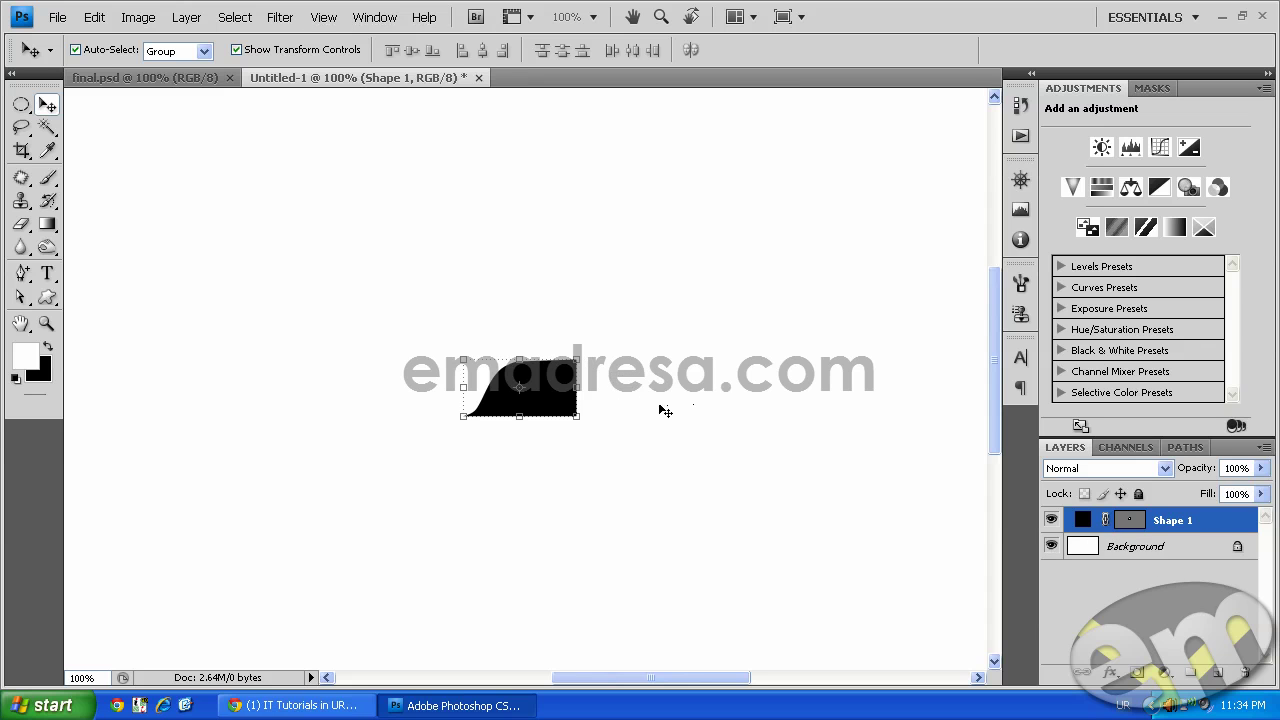
{"action": "left_click_drag", "start_coordinate": [548, 388], "coordinate": [689, 390]}
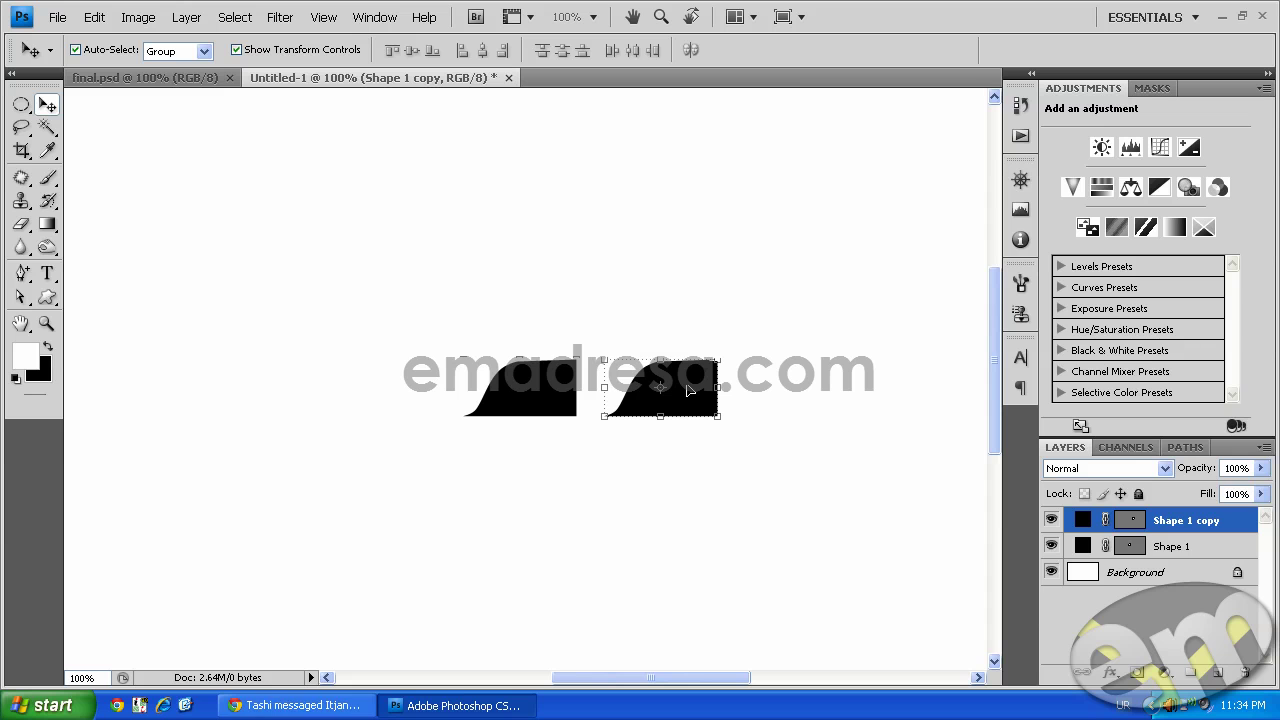
{"action": "key", "text": "ctrl+j"}
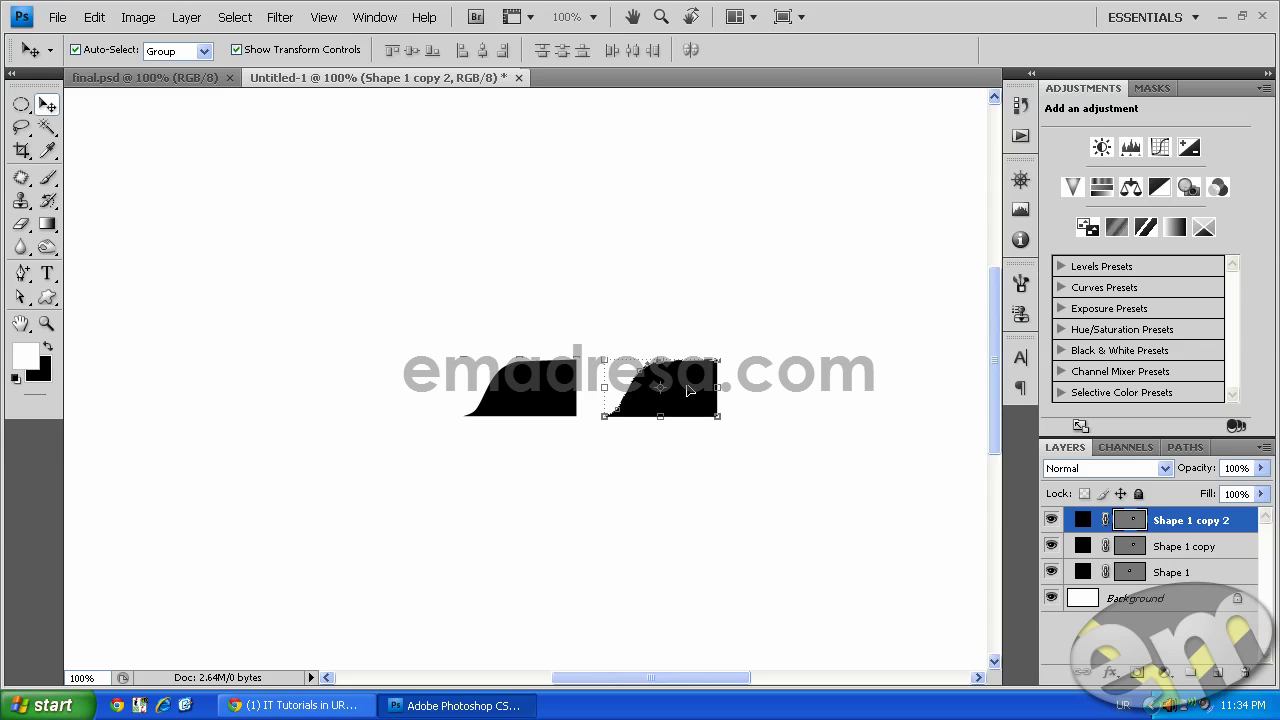
{"action": "left_click_drag", "start_coordinate": [1190, 520], "coordinate": [1246, 673]}
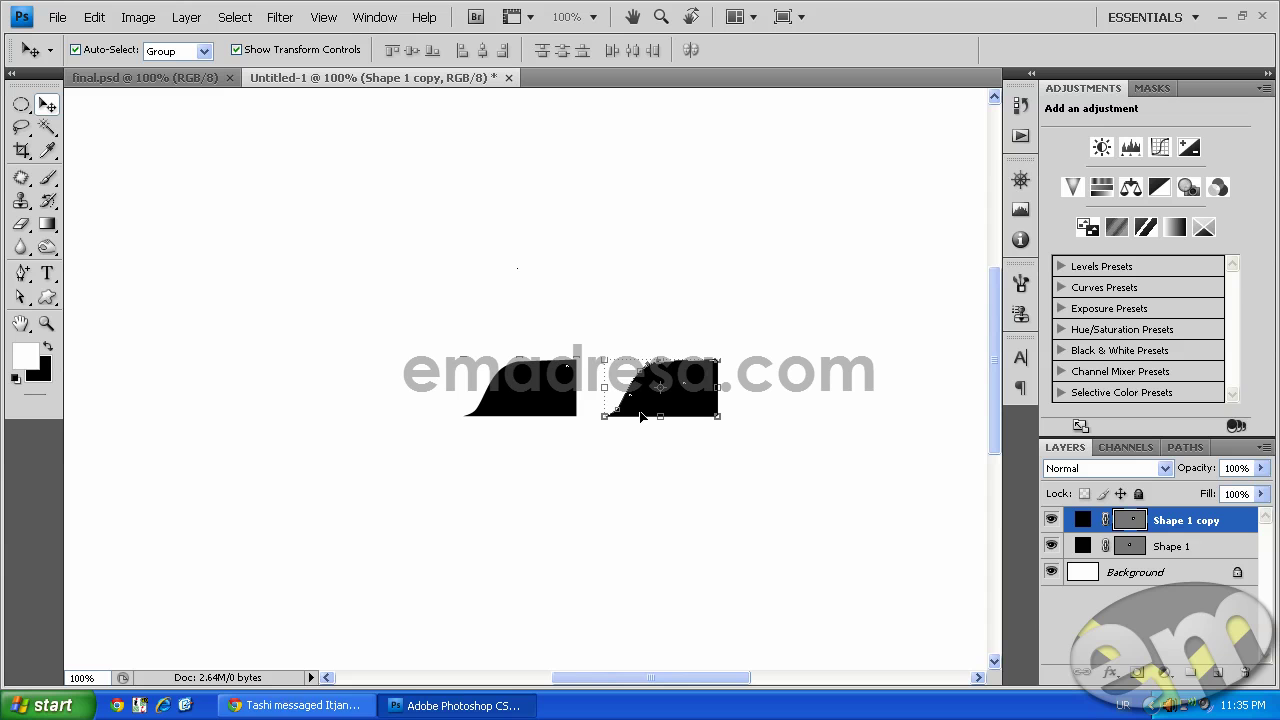
Mirror the copied tab half, butt it against the original, merge both halves, and view final.psd.
{"action": "left_click", "coordinate": [95, 18]}
{"action": "mouse_move", "coordinate": [132, 374]}
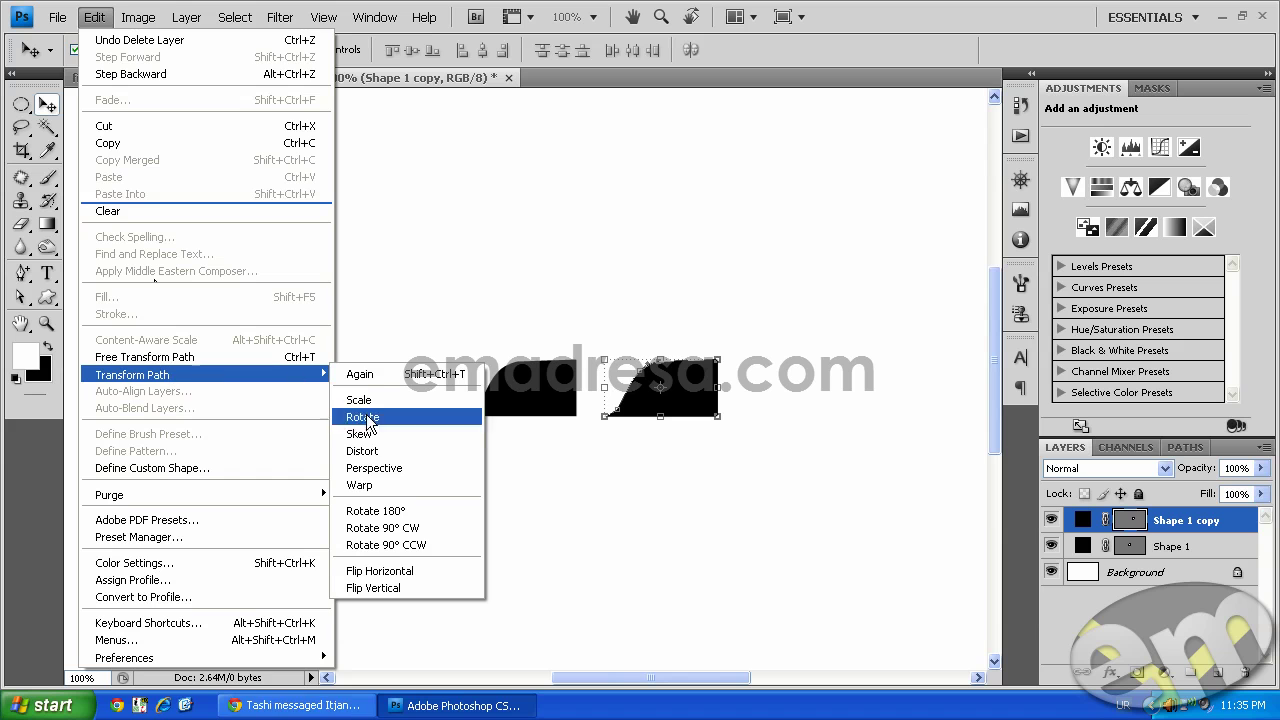
{"action": "left_click", "coordinate": [429, 571]}
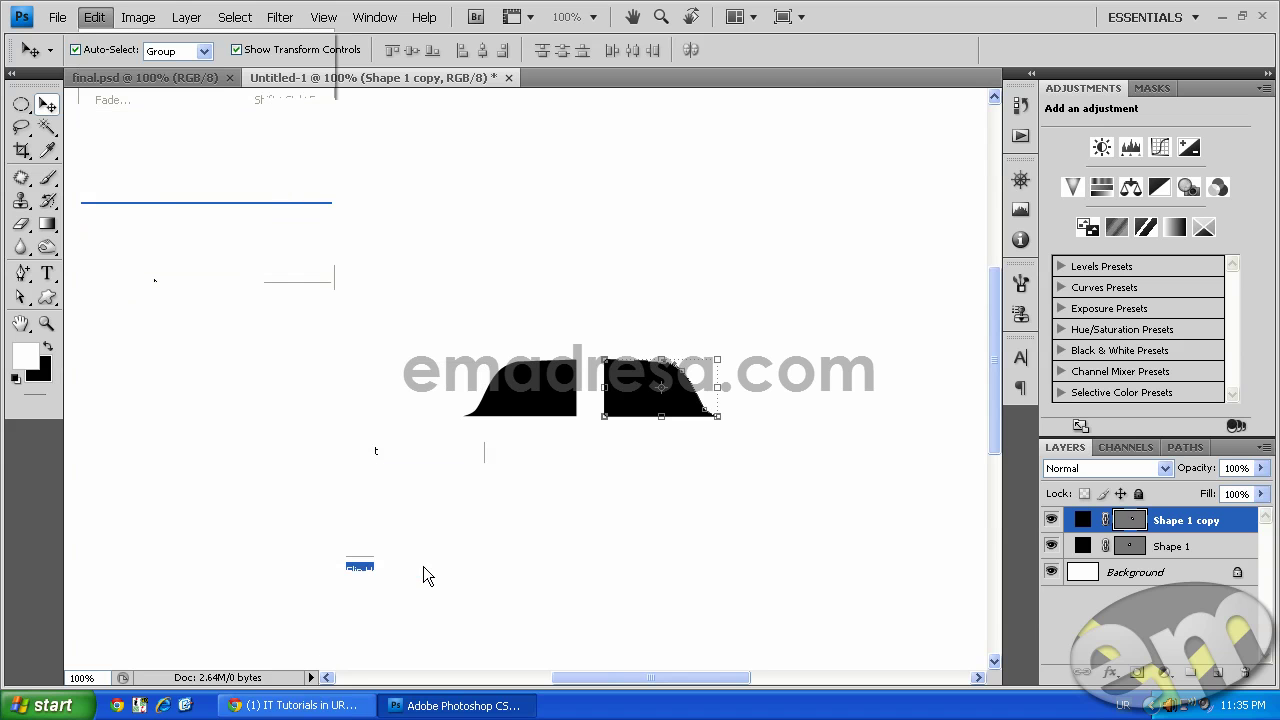
{"action": "left_click_drag", "start_coordinate": [638, 392], "coordinate": [612, 392]}
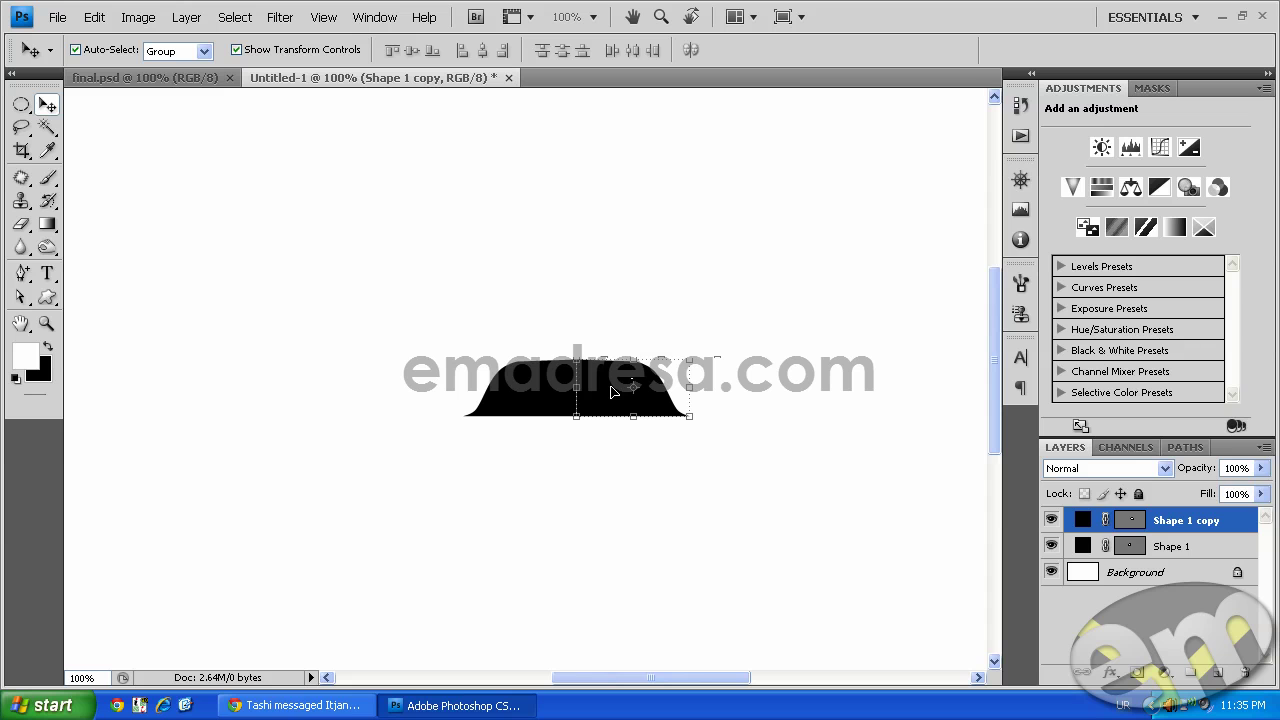
{"action": "left_click", "coordinate": [610, 453]}
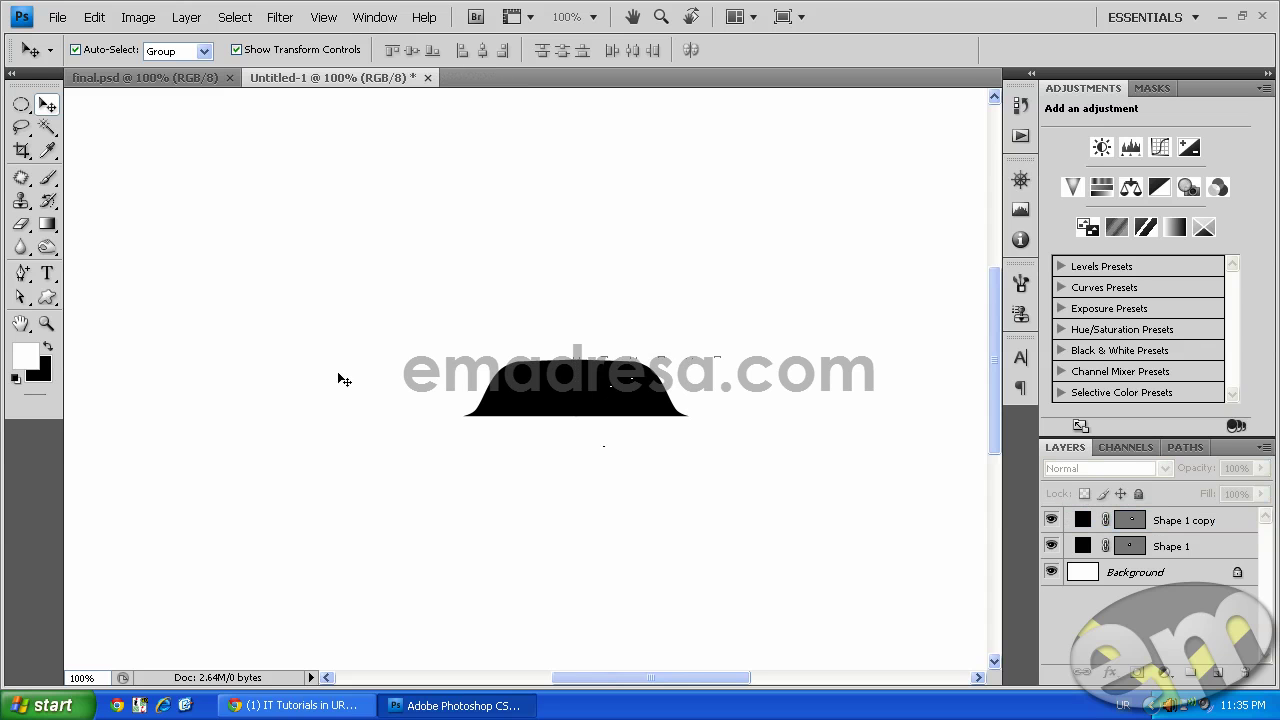
{"action": "left_click_drag", "start_coordinate": [757, 477], "coordinate": [628, 427]}
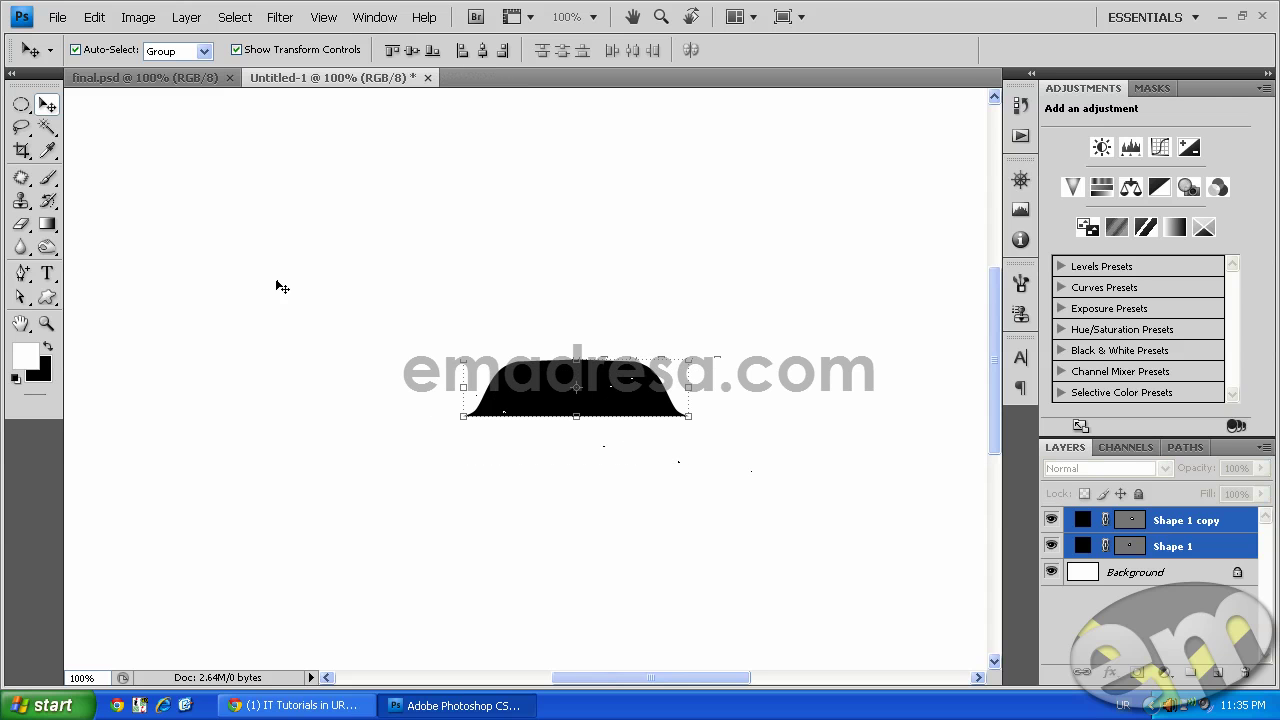
{"action": "key", "text": "ctrl+e"}
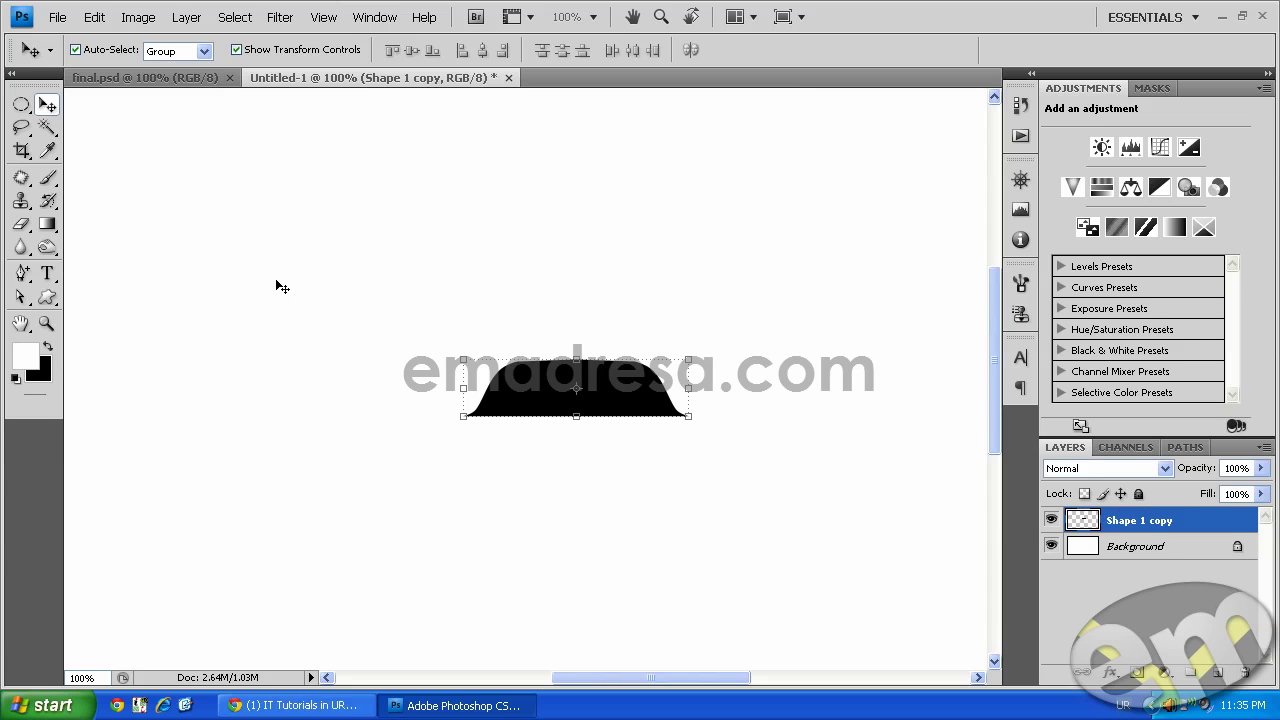
{"action": "left_click", "coordinate": [134, 78]}
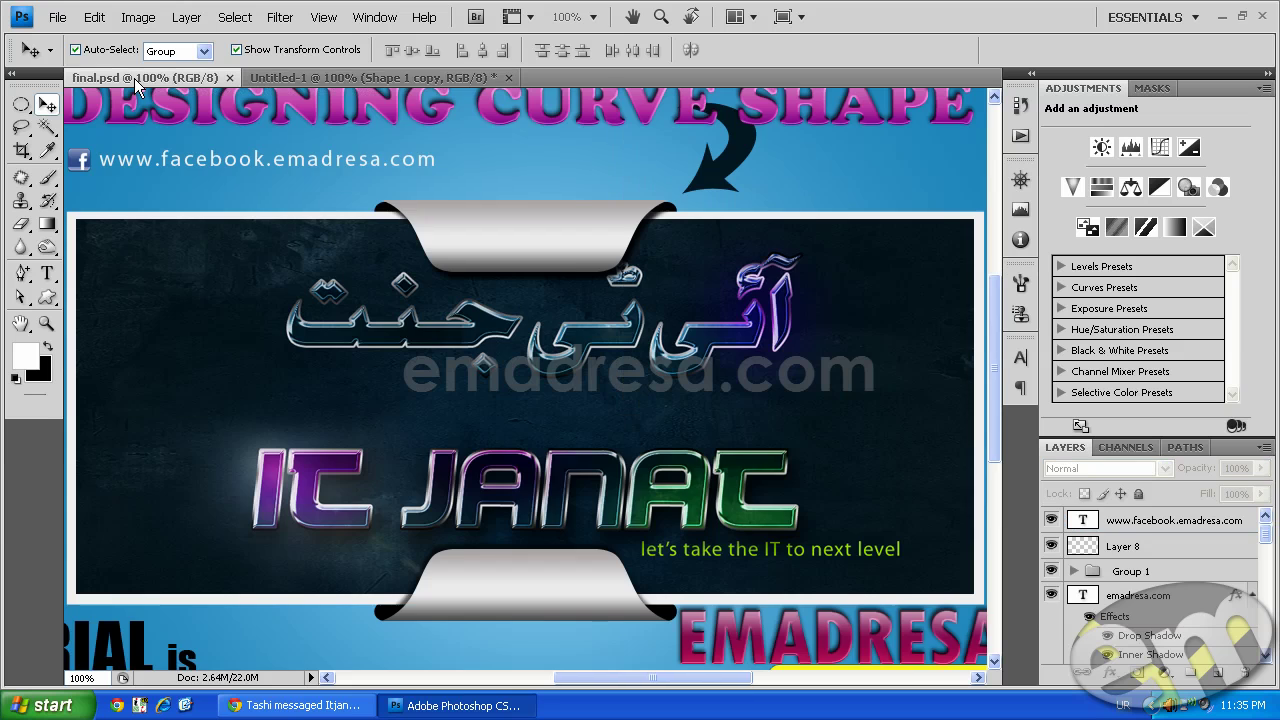
In Untitled-1, duplicate the merged Shape 1 copy layer and add a Gradient Overlay to the duplicate.
{"action": "left_click", "coordinate": [330, 78]}
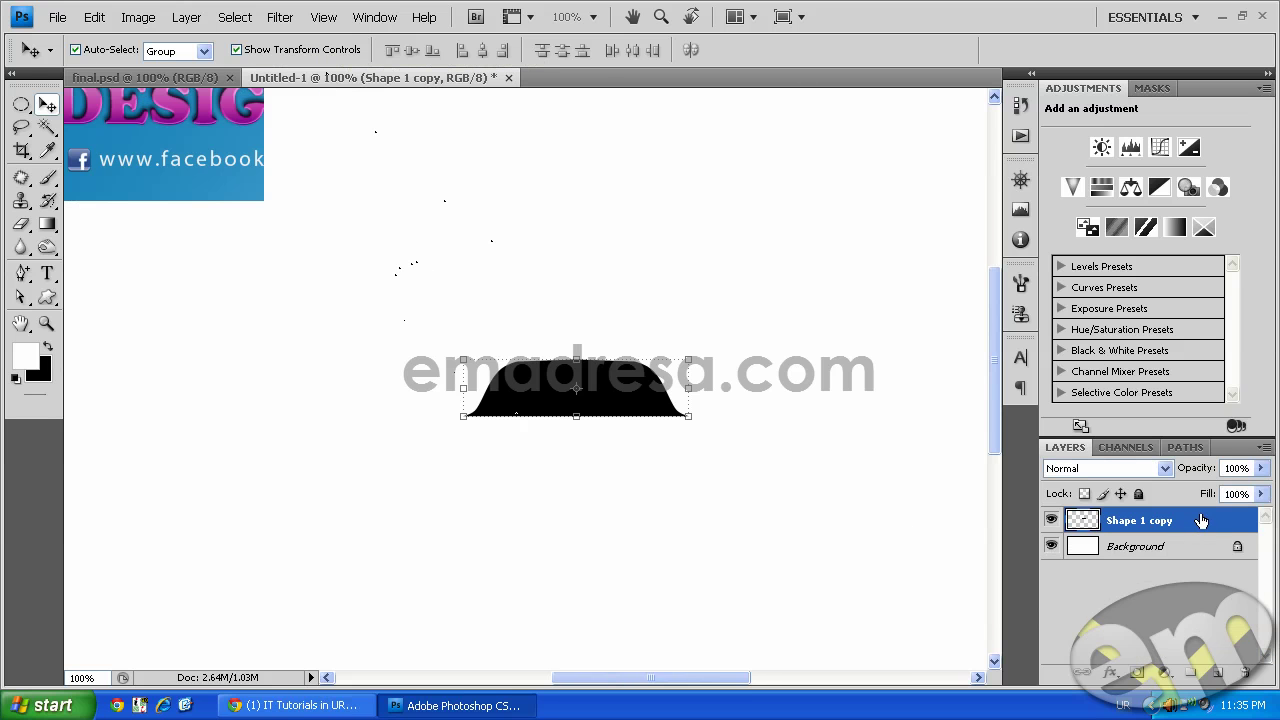
{"action": "left_click_drag", "start_coordinate": [1200, 523], "coordinate": [1218, 672]}
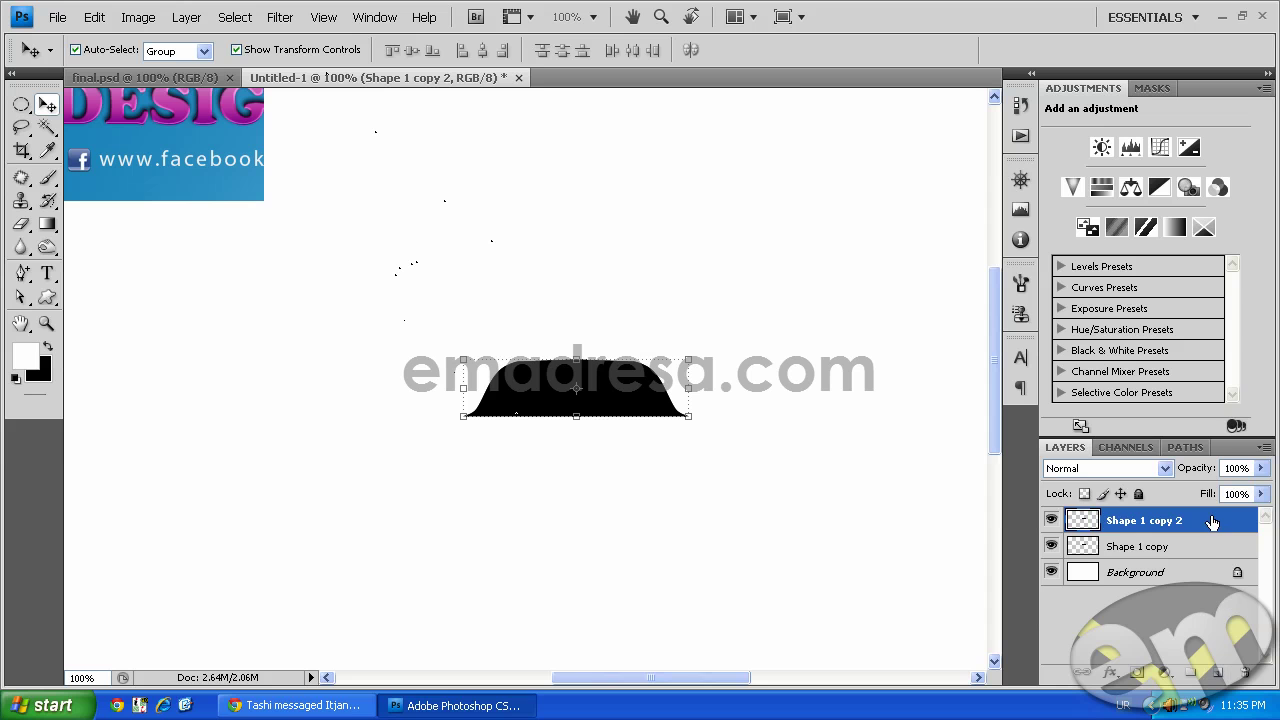
{"action": "double_click", "coordinate": [1212, 522]}
{"action": "left_click_drag", "start_coordinate": [748, 266], "coordinate": [818, 173]}
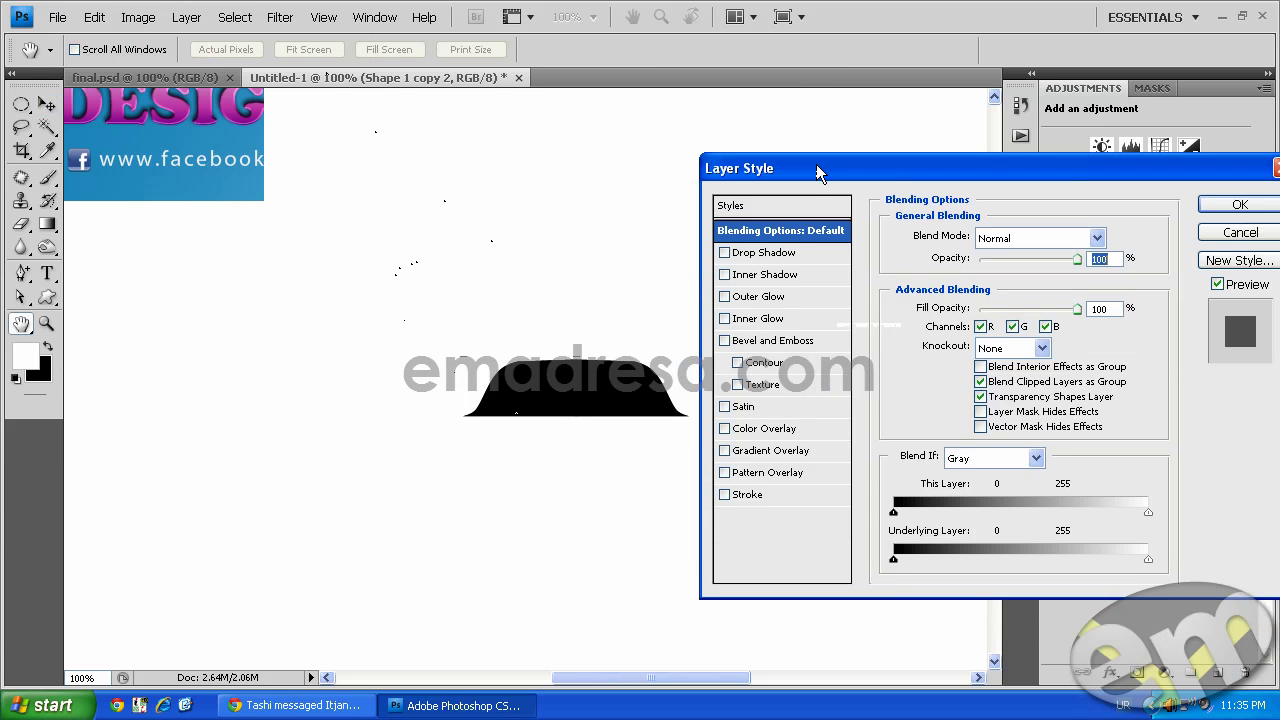
{"action": "left_click", "coordinate": [726, 451]}
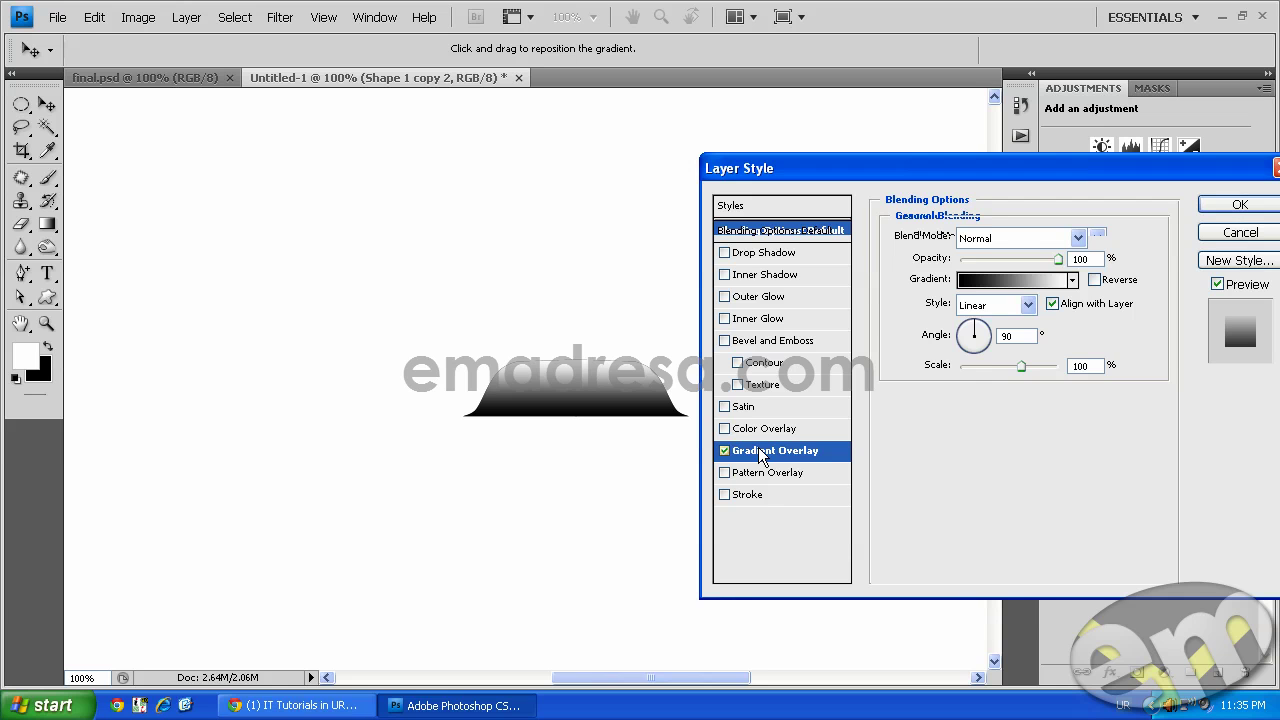
In the Gradient Editor, set the left gradient stop to dark gray #545454.
{"action": "left_click", "coordinate": [982, 280]}
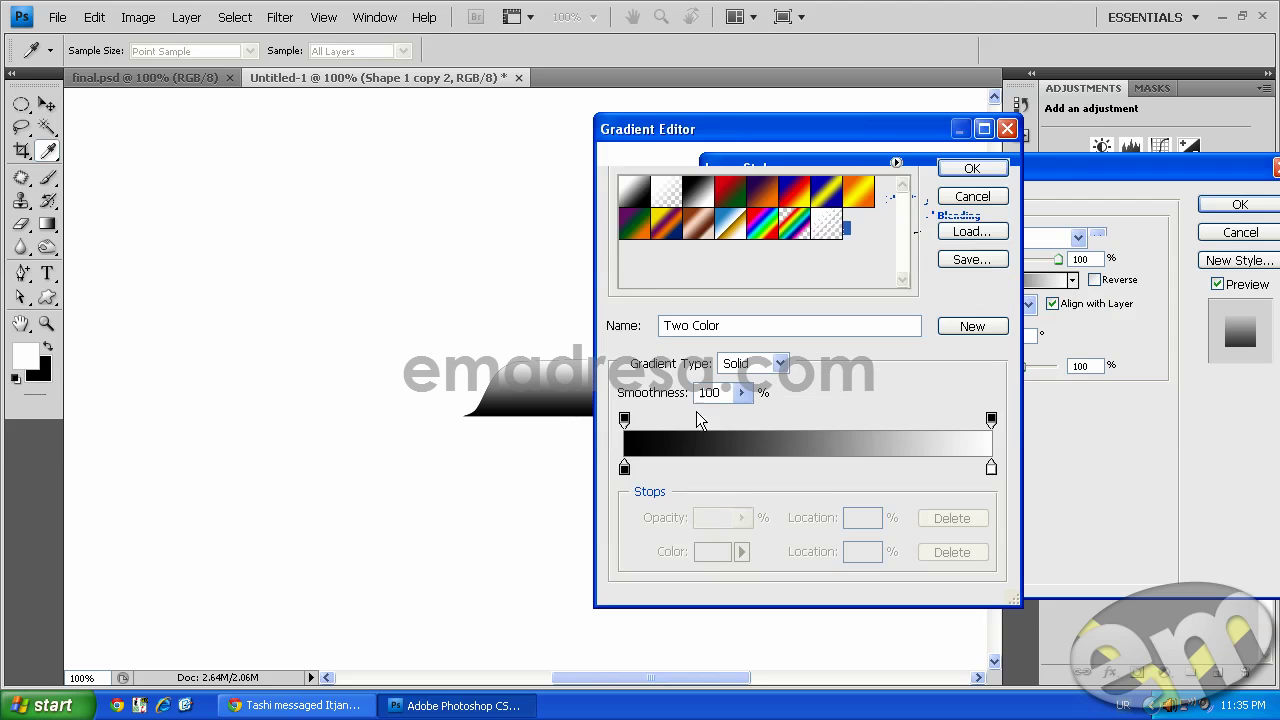
{"action": "double_click", "coordinate": [624, 468]}
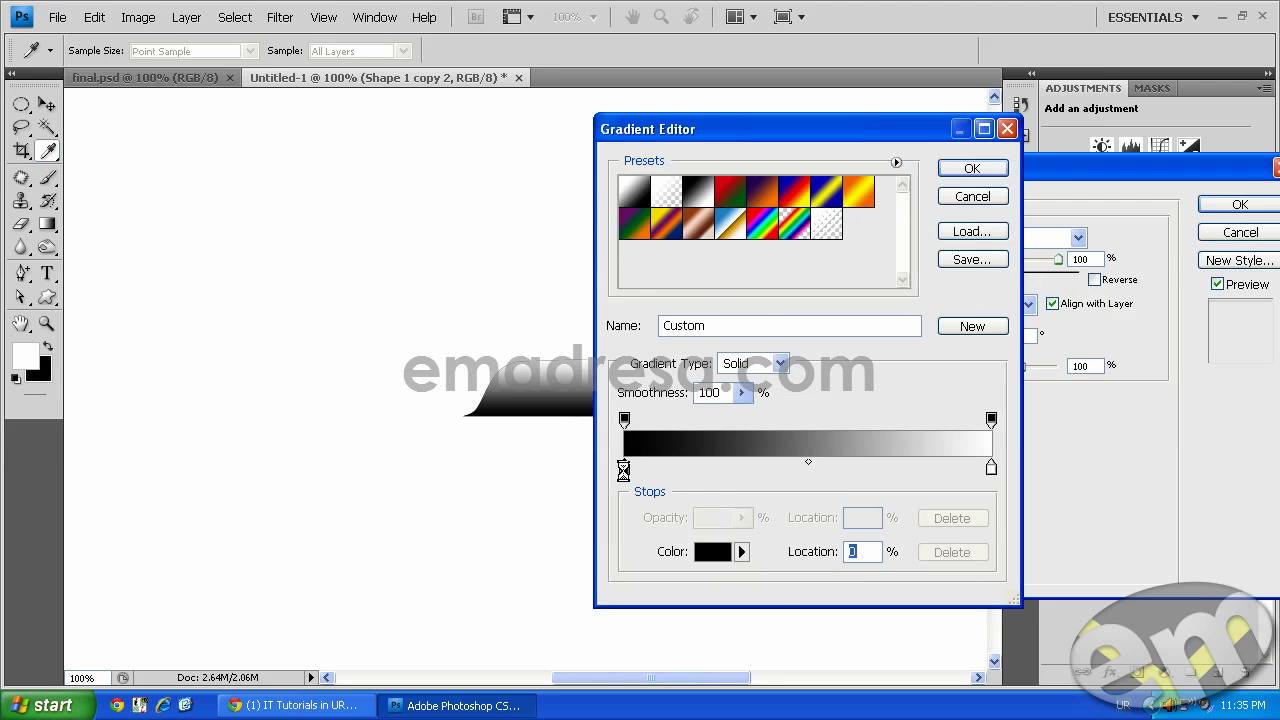
{"action": "left_click_drag", "start_coordinate": [1138, 656], "coordinate": [919, 650]}
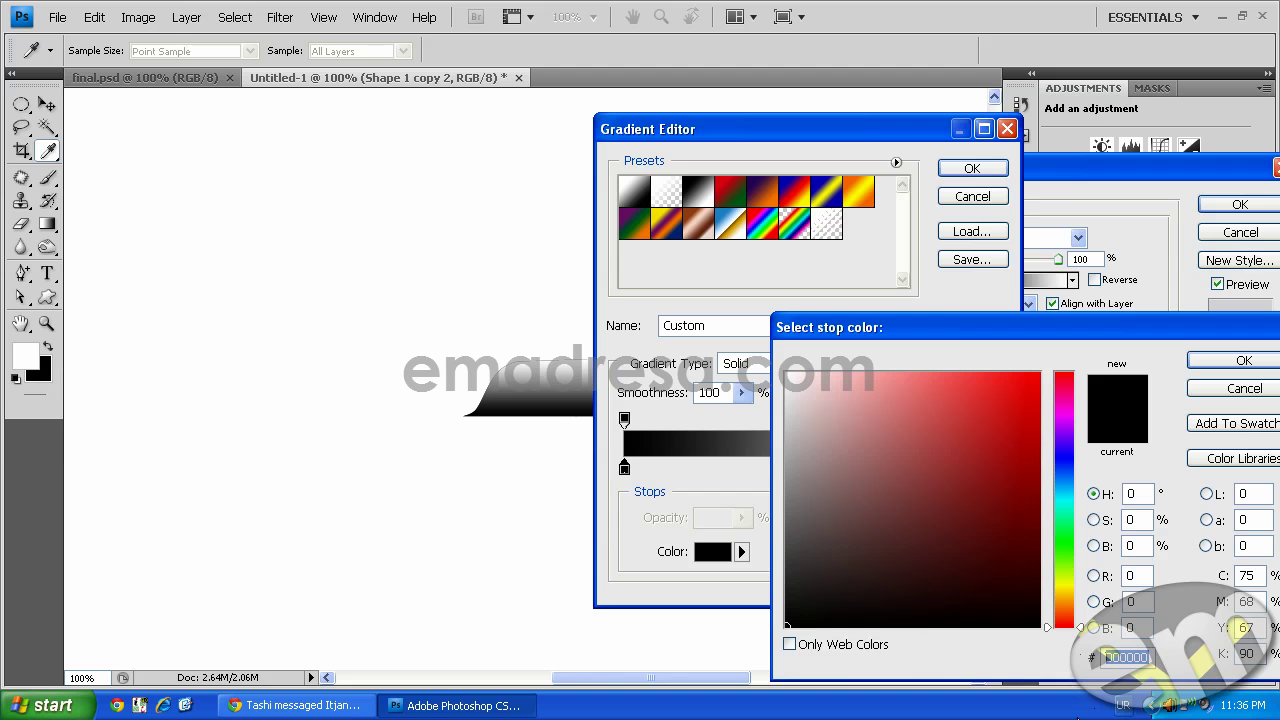
{"action": "left_click", "coordinate": [1122, 705]}
{"action": "left_click", "coordinate": [1150, 612]}
{"action": "type", "text": "545454"}
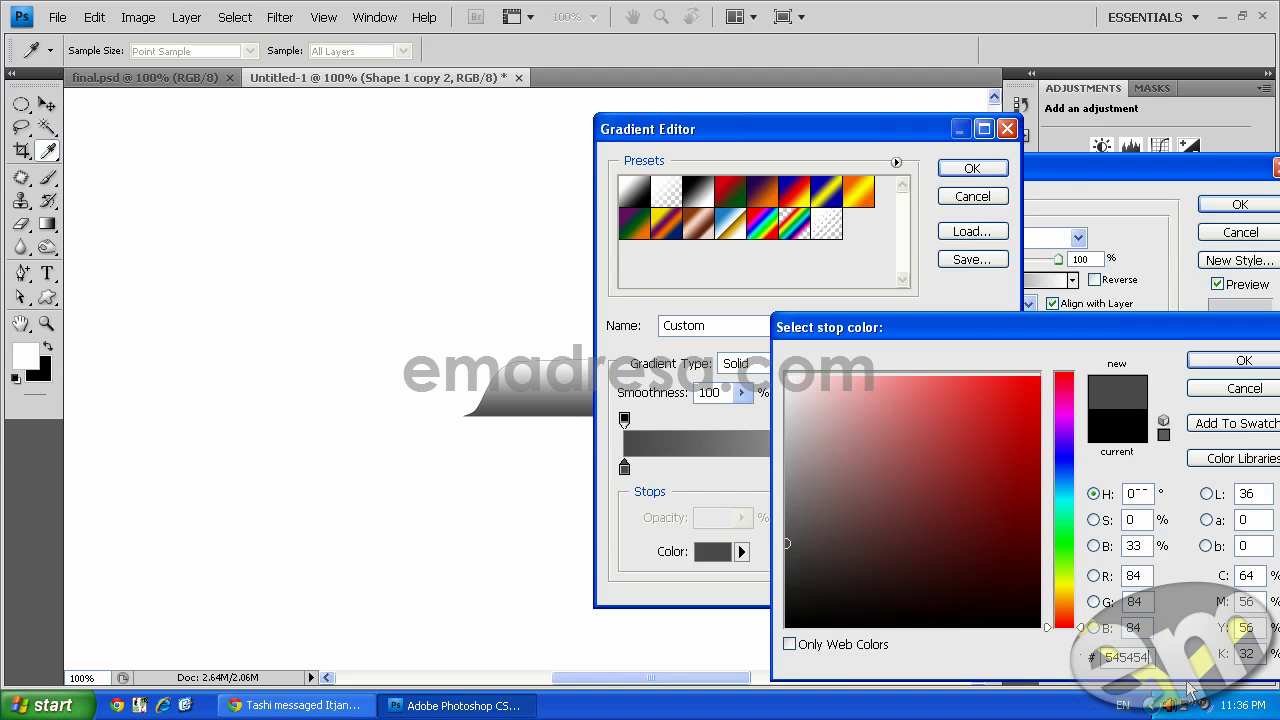
{"action": "left_click", "coordinate": [1232, 370]}
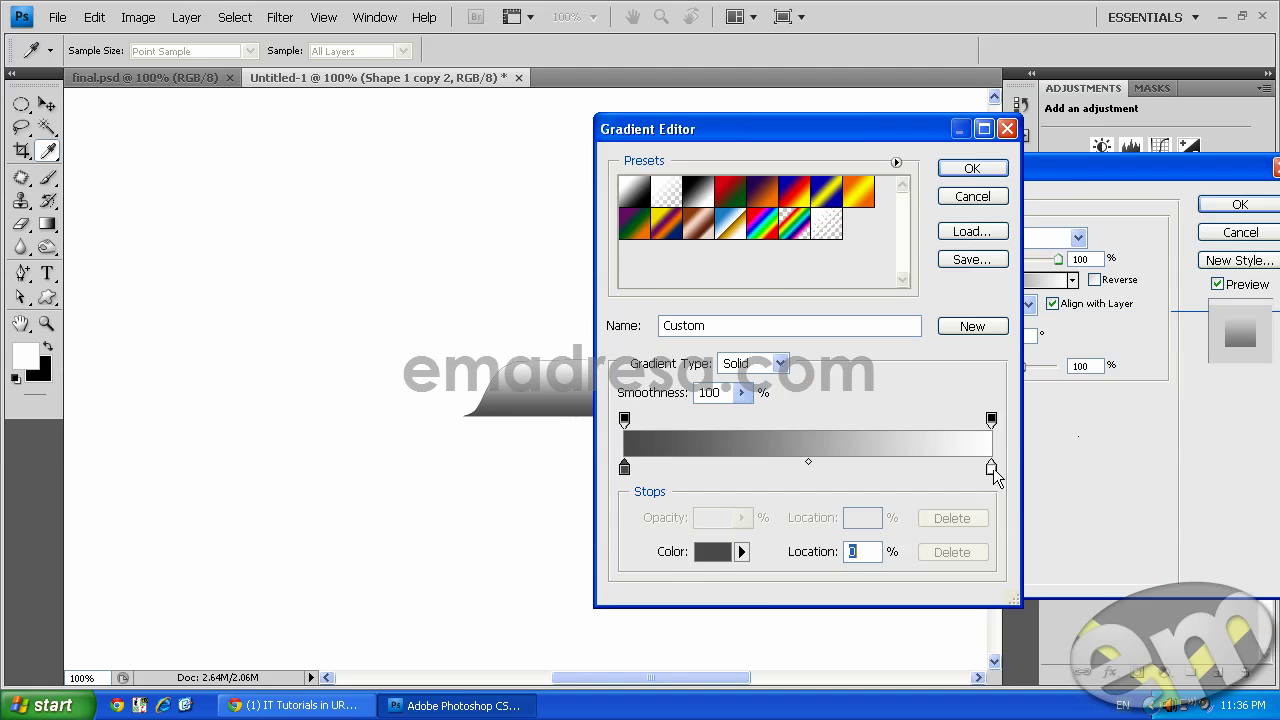
Set the right gradient stop to gray #adadad.
{"action": "left_click", "coordinate": [992, 470]}
{"action": "double_click", "coordinate": [993, 468]}
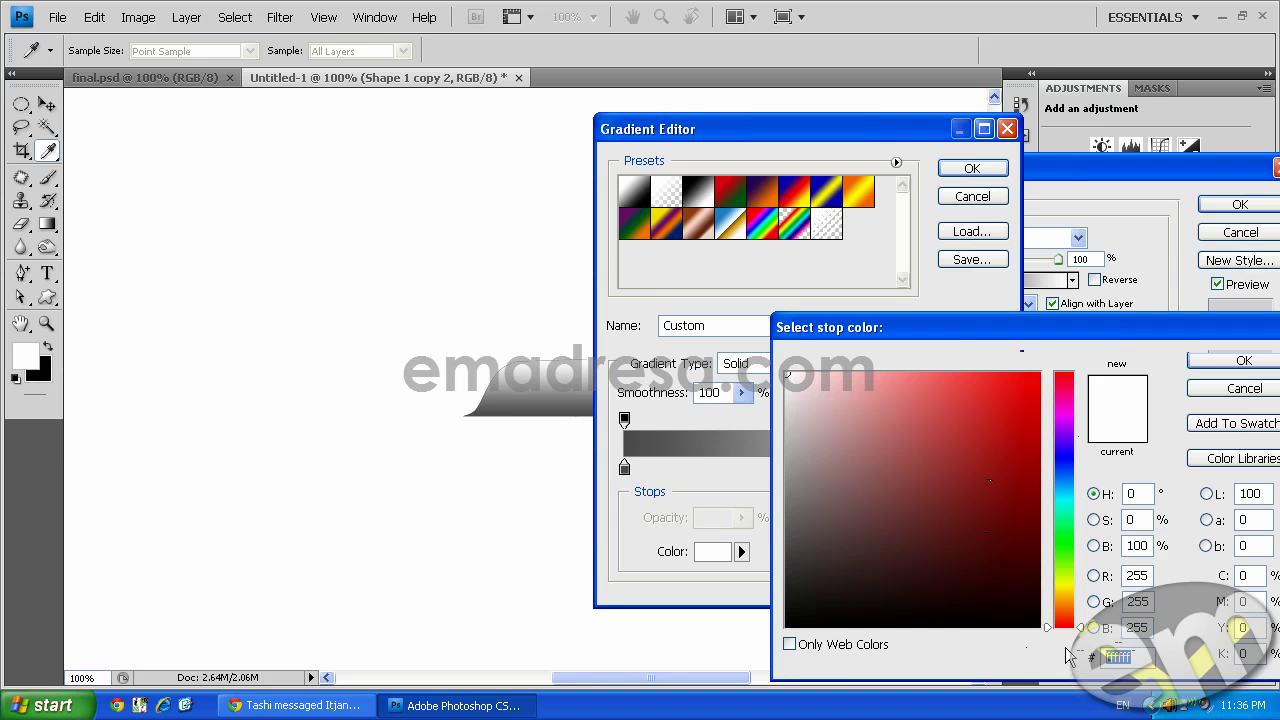
{"action": "type", "text": "000ad"}
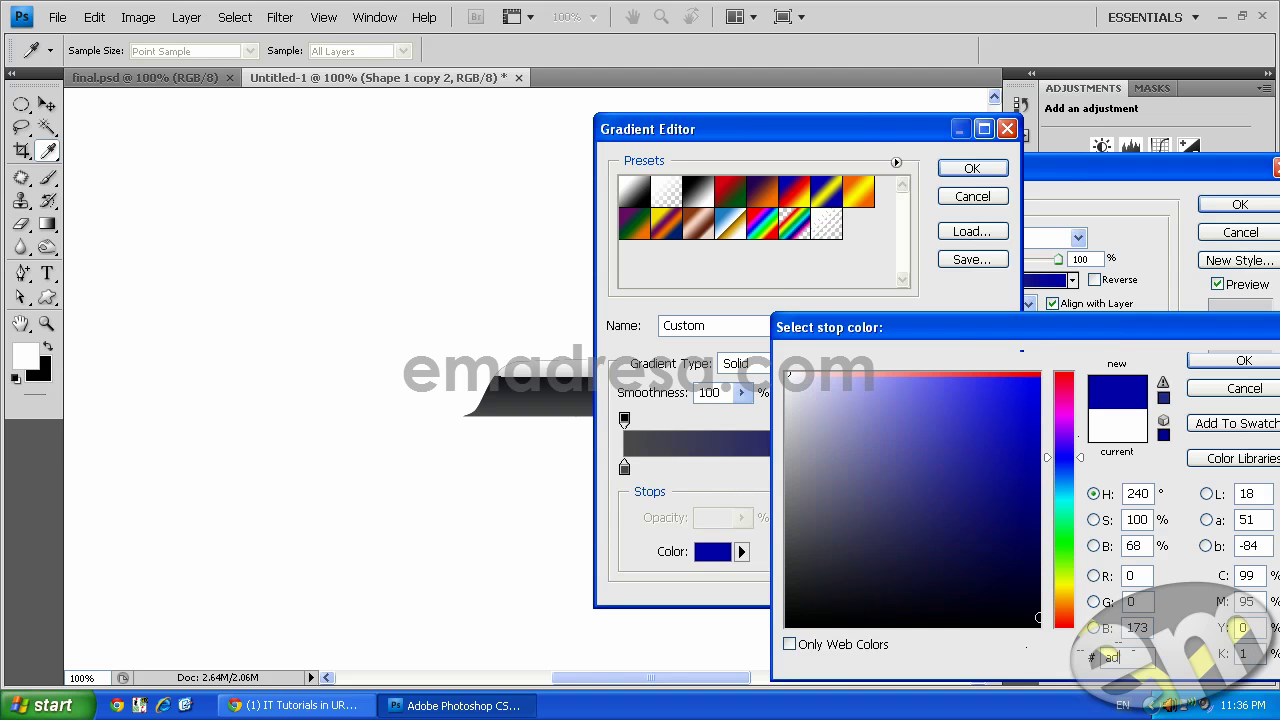
{"action": "type", "text": "adad"}
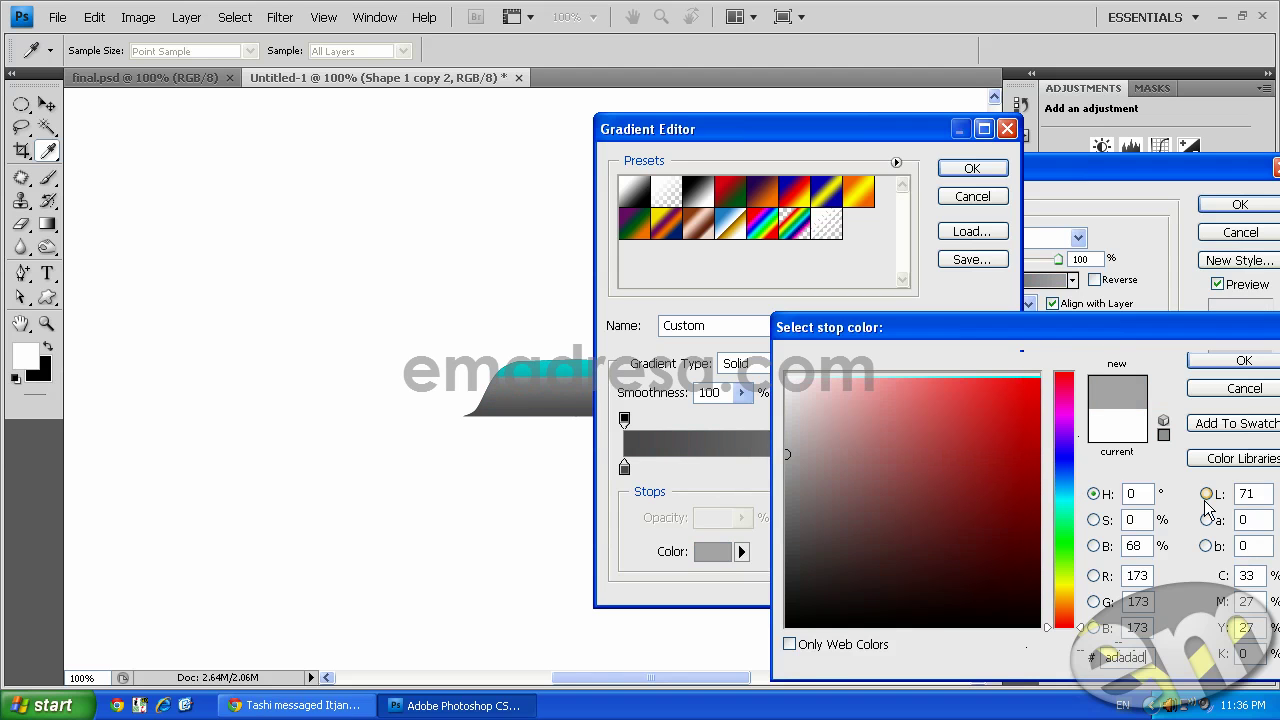
{"action": "left_click", "coordinate": [1240, 362]}
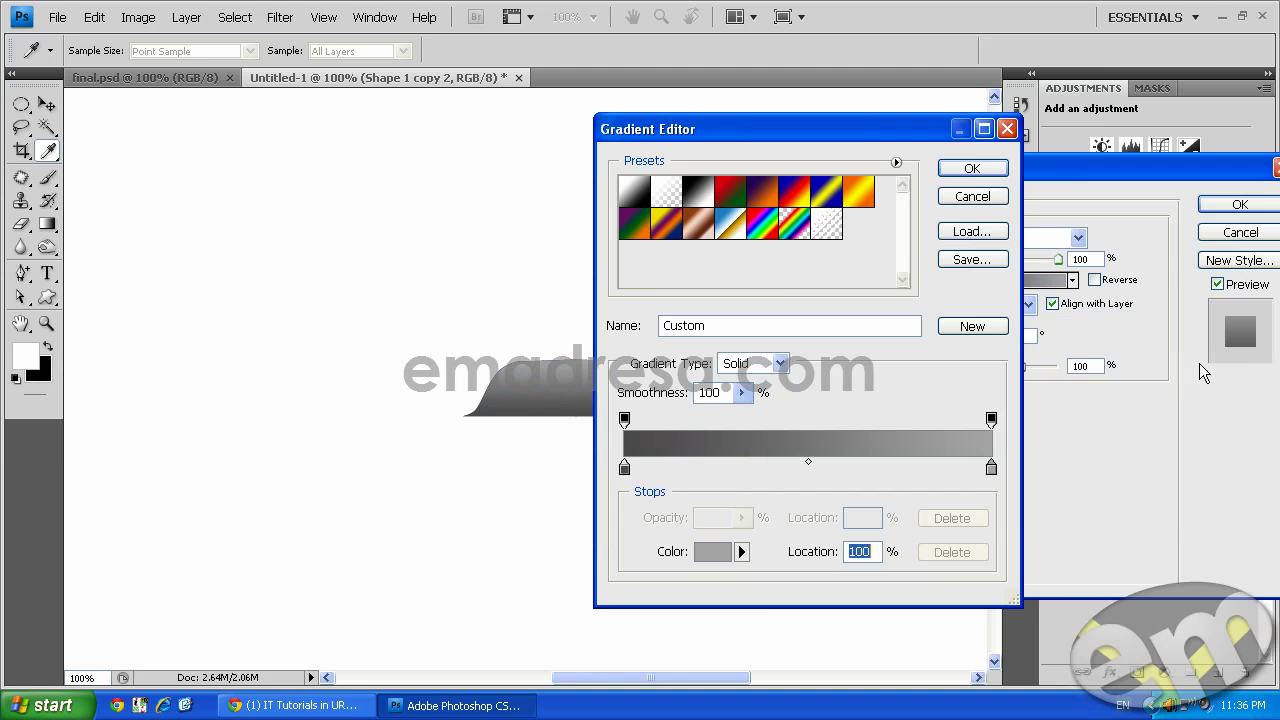
Add a middle stop at 49% coloured light gray #eeeeee.
{"action": "left_click", "coordinate": [803, 470]}
{"action": "double_click", "coordinate": [803, 468]}
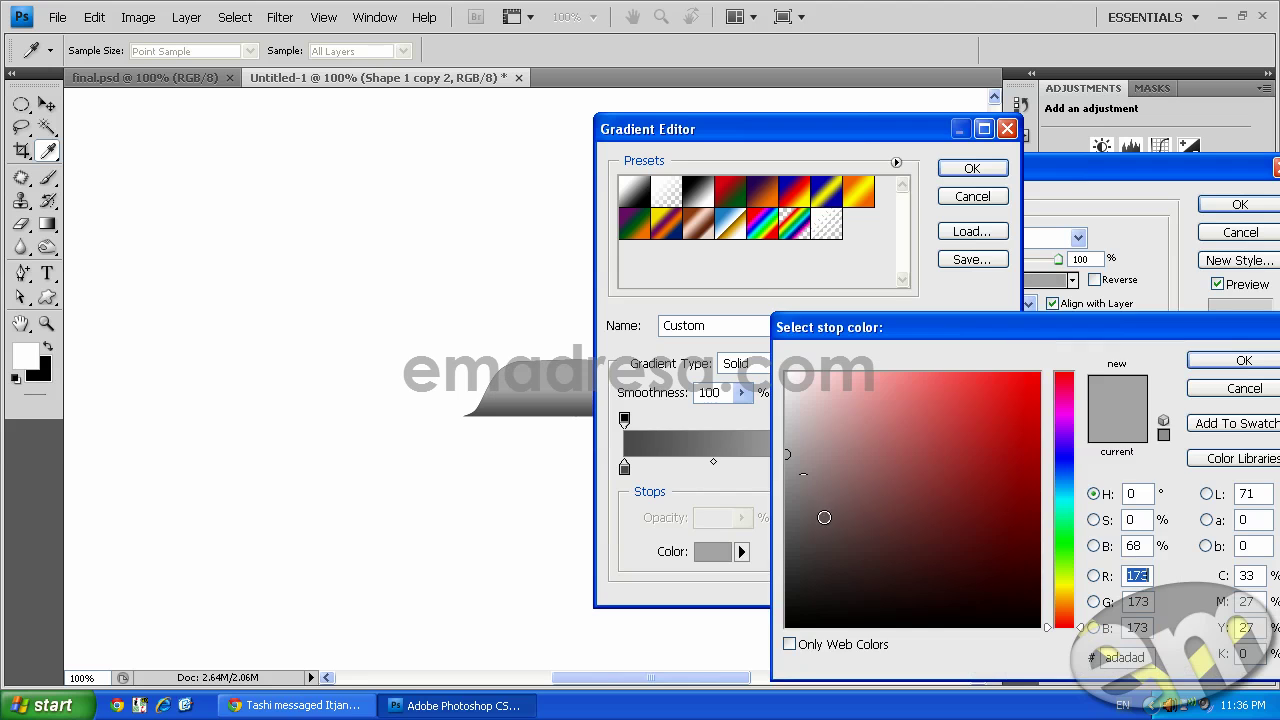
{"action": "left_click_drag", "start_coordinate": [1148, 657], "coordinate": [1104, 657]}
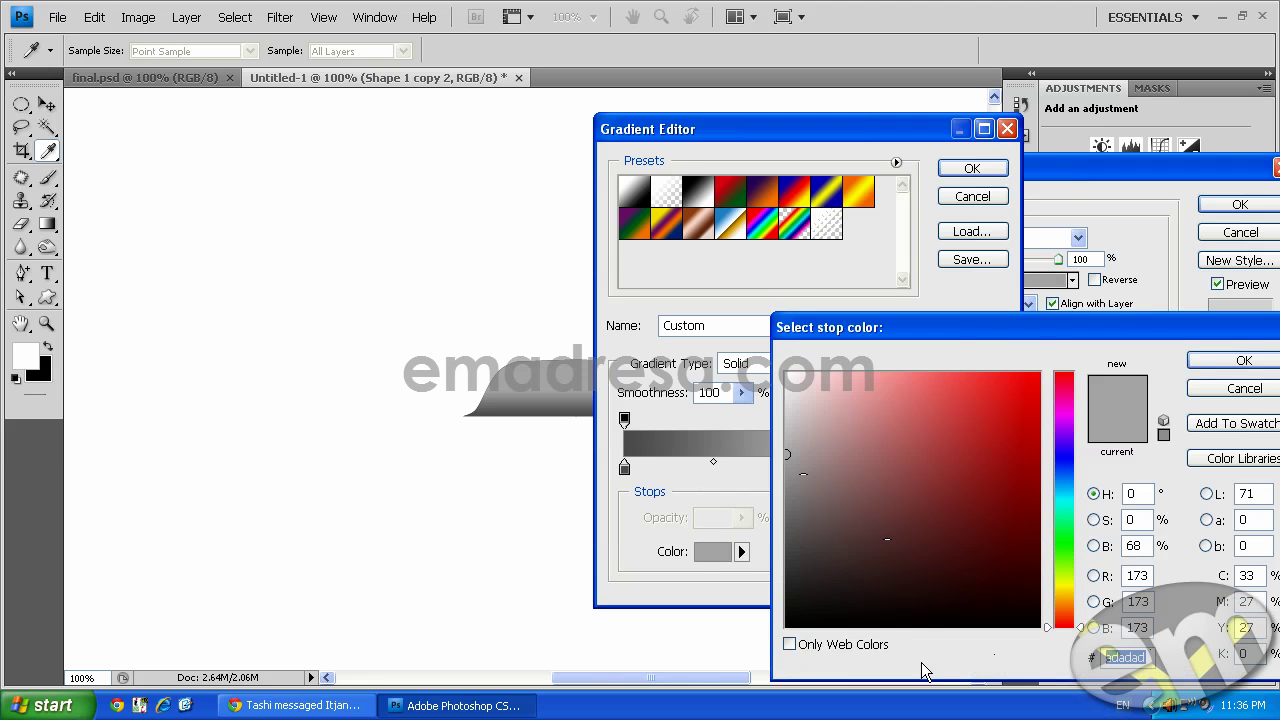
{"action": "type", "text": "000eee"}
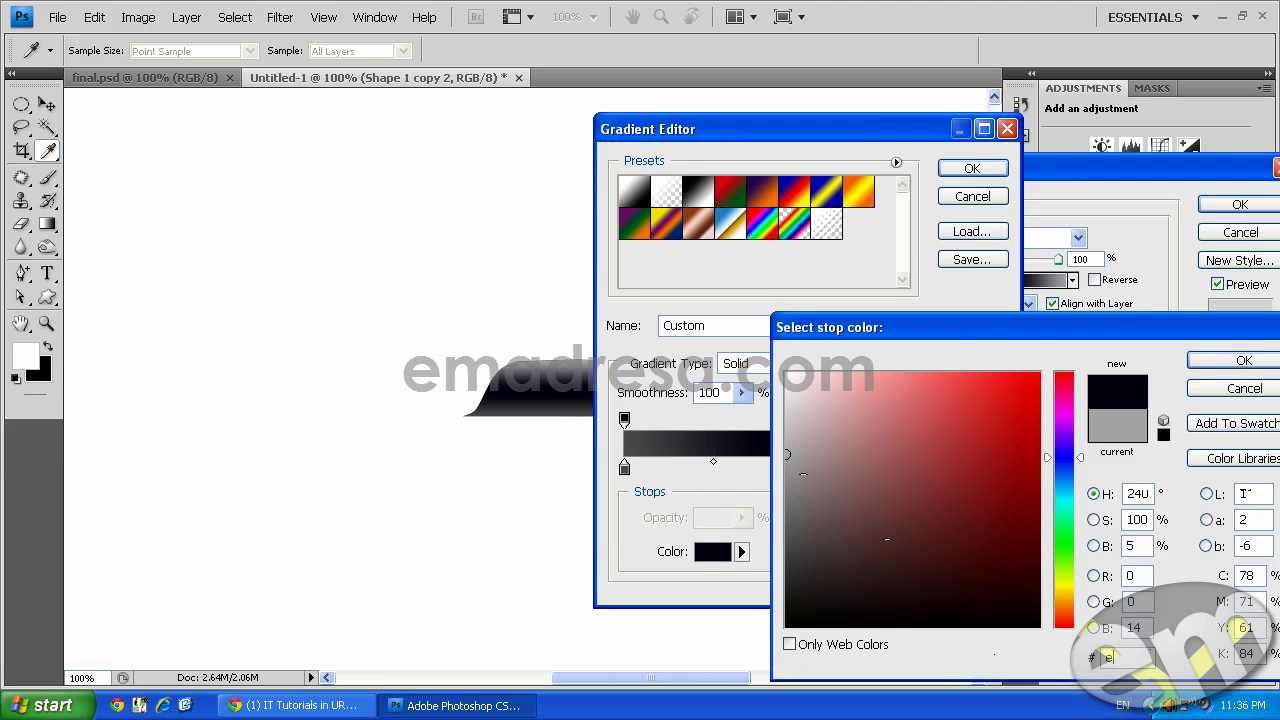
{"action": "type", "text": "eeeee"}
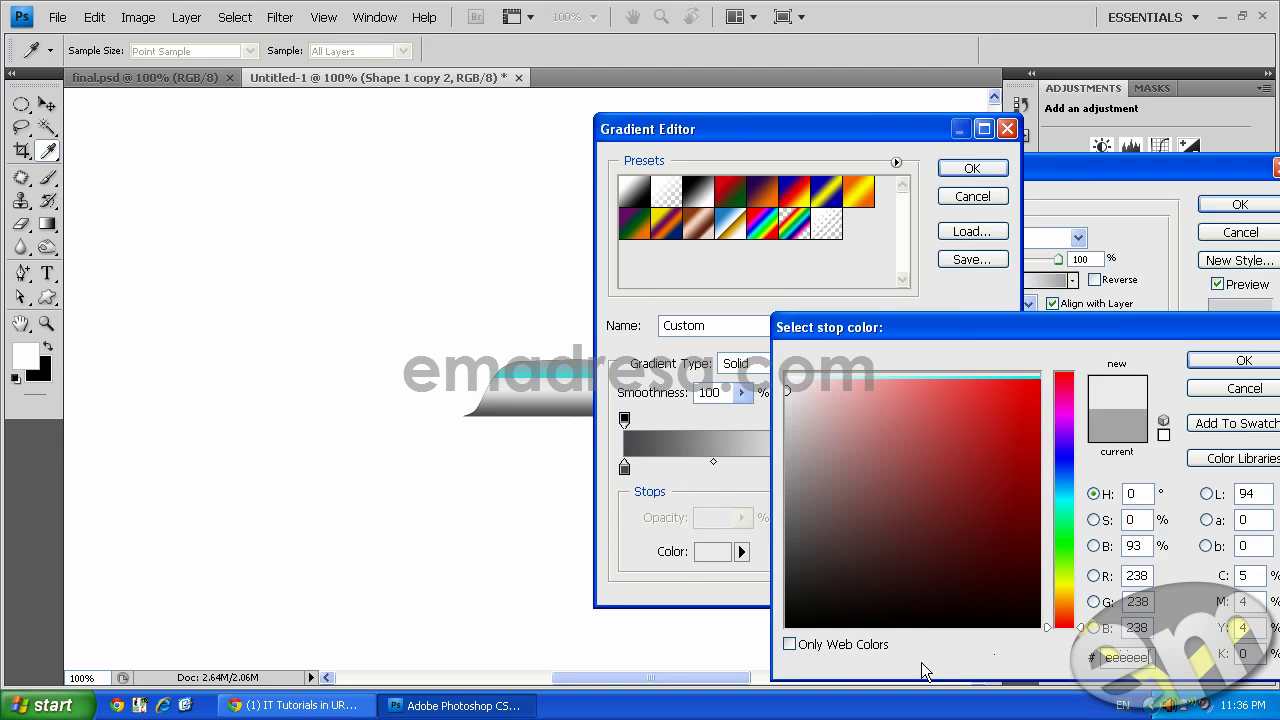
{"action": "left_click", "coordinate": [1230, 361]}
Add an anti-aliased Drop Shadow at 60% opacity alongside the gray gradient, and apply the style.
{"action": "left_click", "coordinate": [973, 169]}
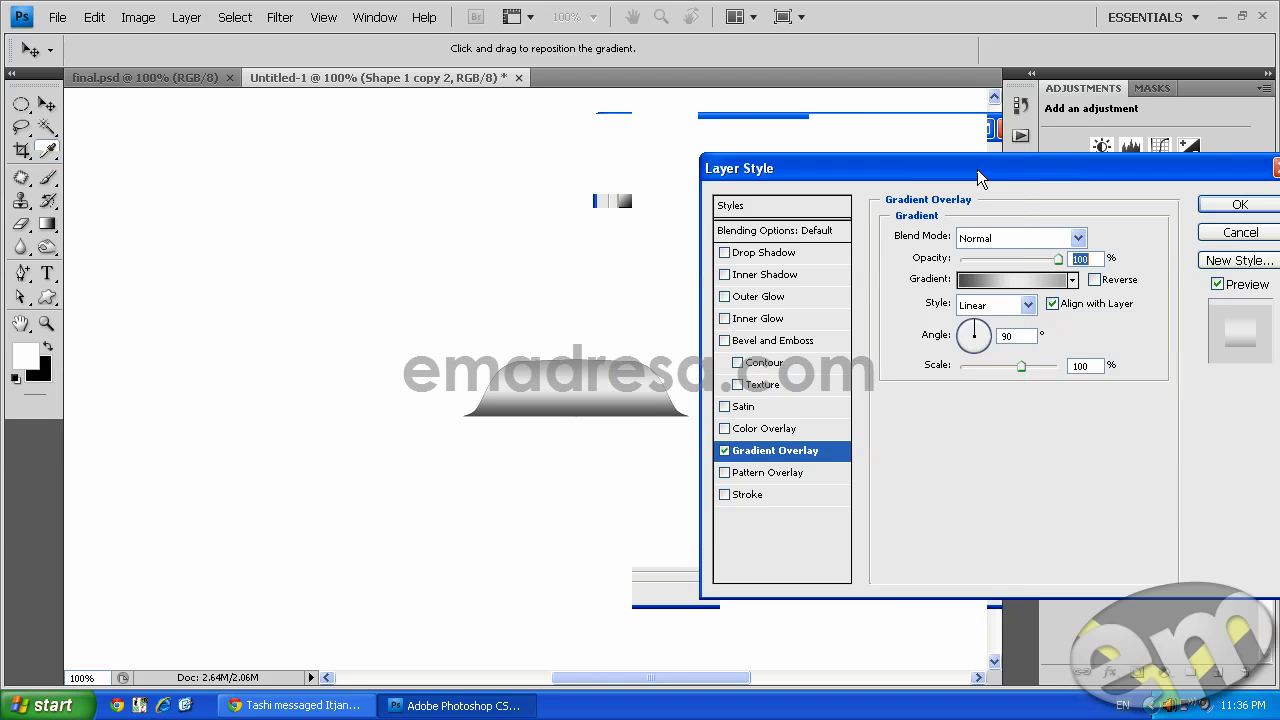
{"action": "left_click", "coordinate": [724, 252]}
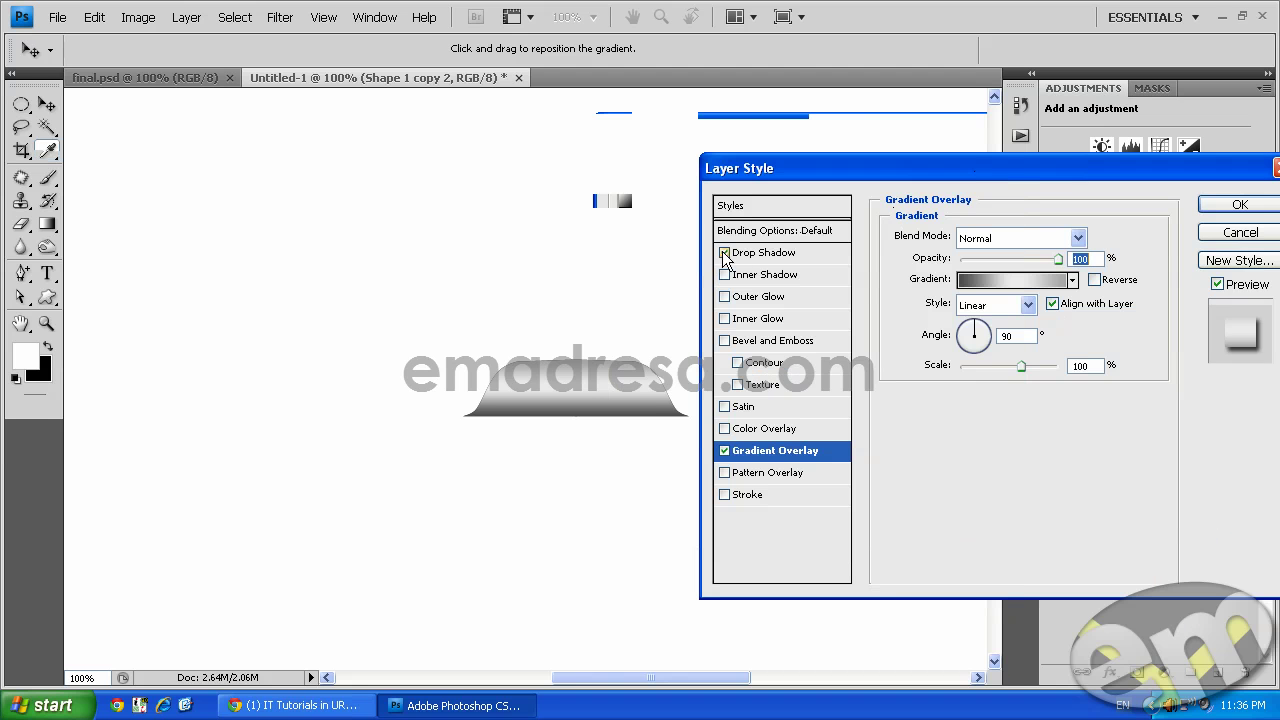
{"action": "left_click", "coordinate": [769, 257]}
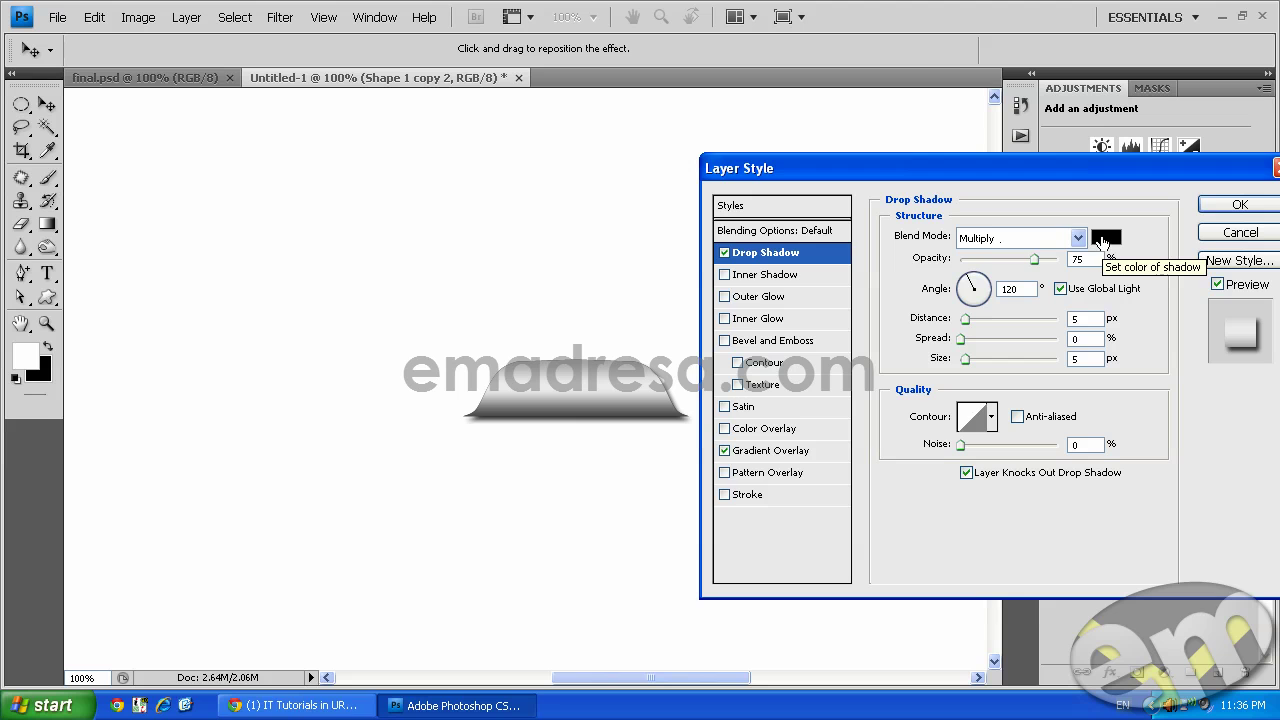
{"action": "left_click", "coordinate": [1034, 259]}
{"action": "left_click_drag", "start_coordinate": [1026, 259], "coordinate": [1019, 259]}
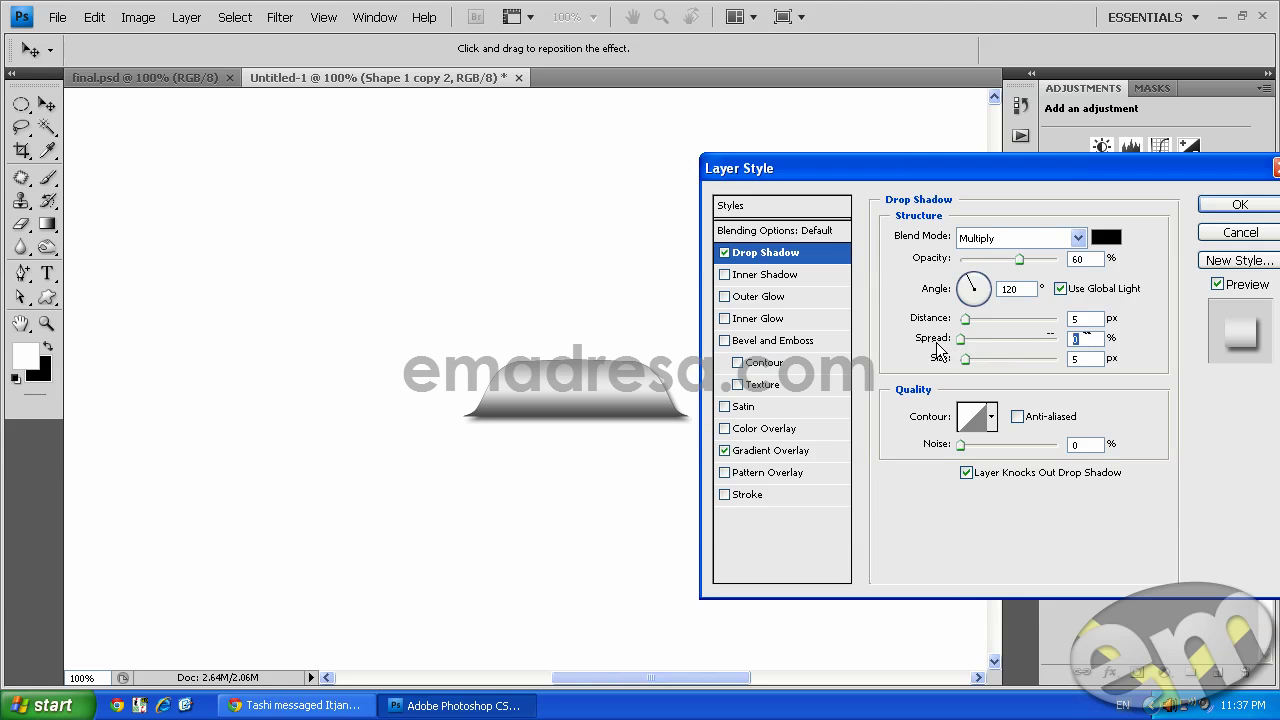
{"action": "left_click", "coordinate": [1018, 417]}
{"action": "left_click", "coordinate": [805, 451]}
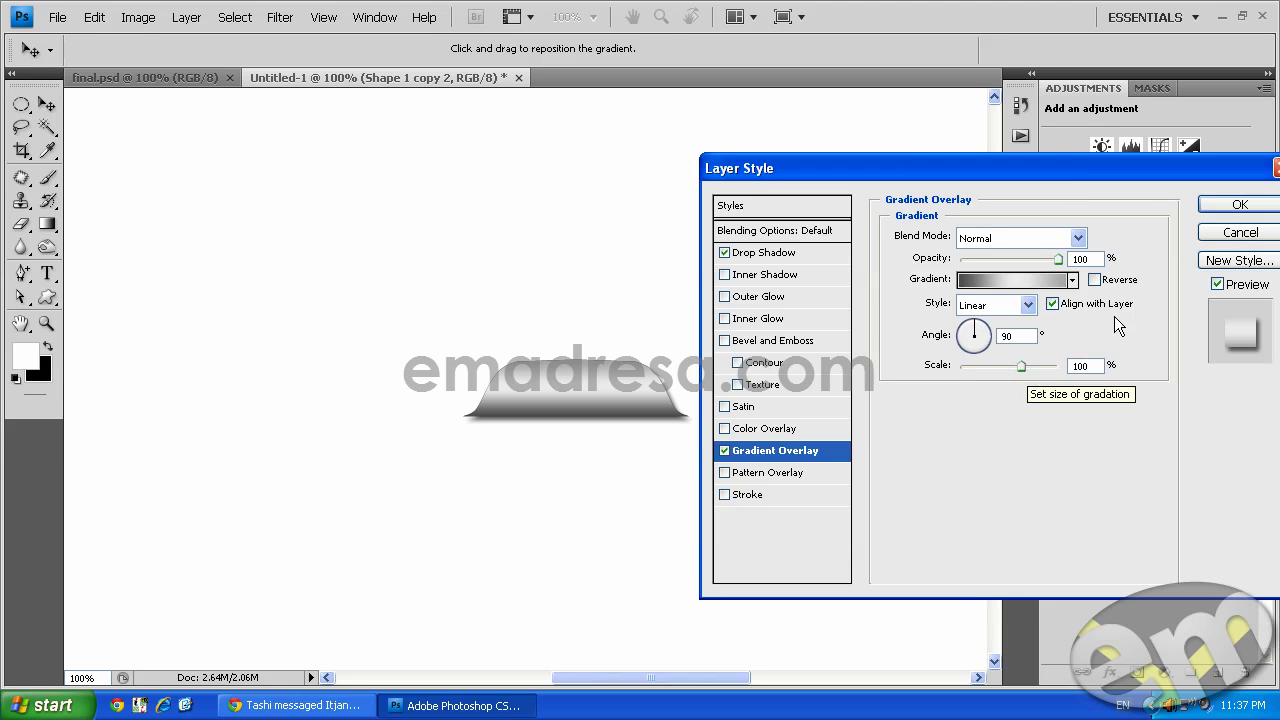
{"action": "left_click", "coordinate": [1240, 204]}
Reposition the gradient tab and black tab shape within the working document.
{"action": "left_click", "coordinate": [46, 324]}
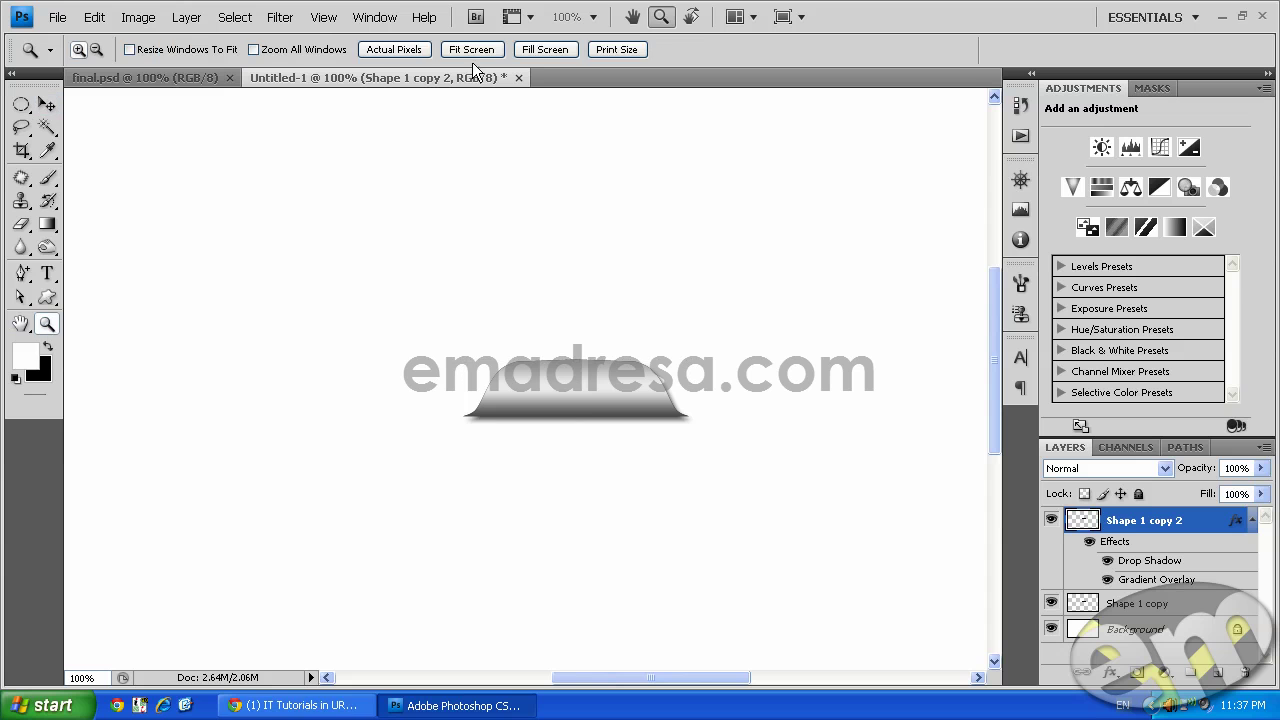
{"action": "left_click", "coordinate": [47, 106]}
{"action": "mouse_move", "coordinate": [570, 421]}
{"action": "left_mouse_down"}
{"action": "mouse_move", "coordinate": [803, 354]}
{"action": "mouse_move", "coordinate": [814, 333]}
{"action": "left_mouse_up"}
{"action": "left_click", "coordinate": [843, 451]}
{"action": "left_click_drag", "start_coordinate": [635, 402], "coordinate": [613, 344]}
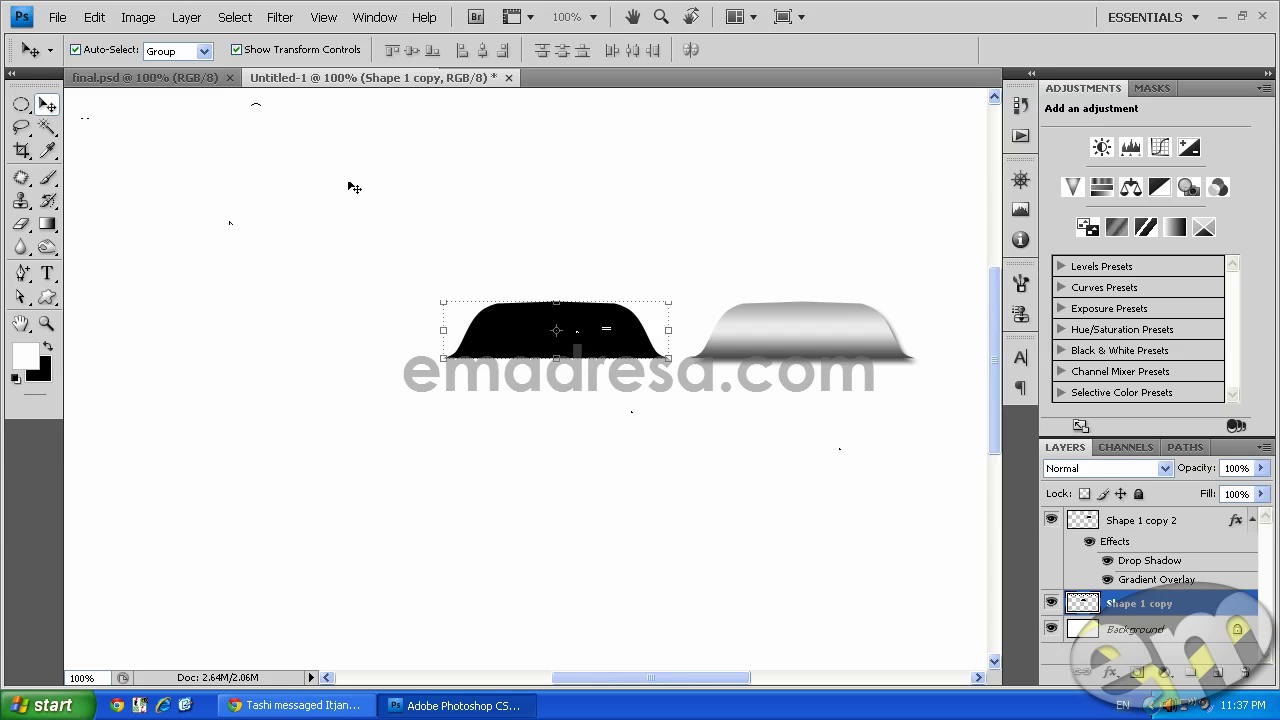
Copy the gradient tab into final.psd and align it with the banner's top-right edge.
{"action": "left_click_drag", "start_coordinate": [385, 78], "coordinate": [446, 130]}
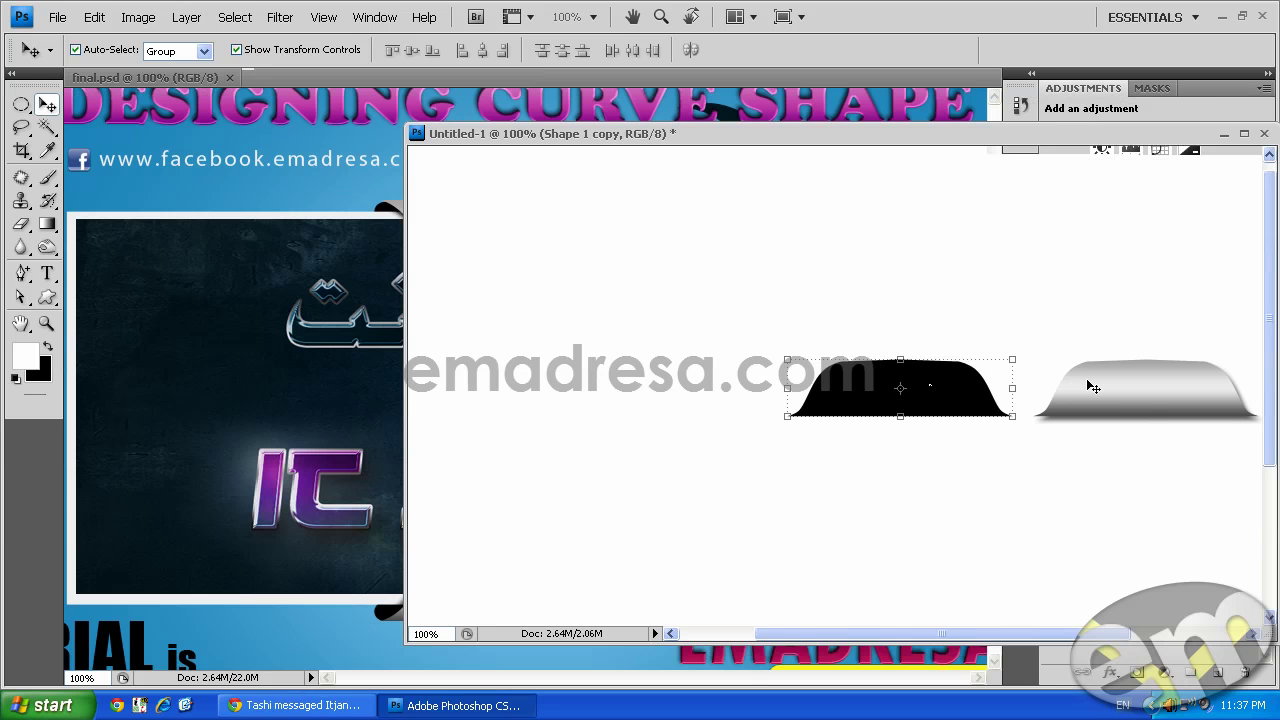
{"action": "left_click_drag", "start_coordinate": [1093, 387], "coordinate": [265, 378]}
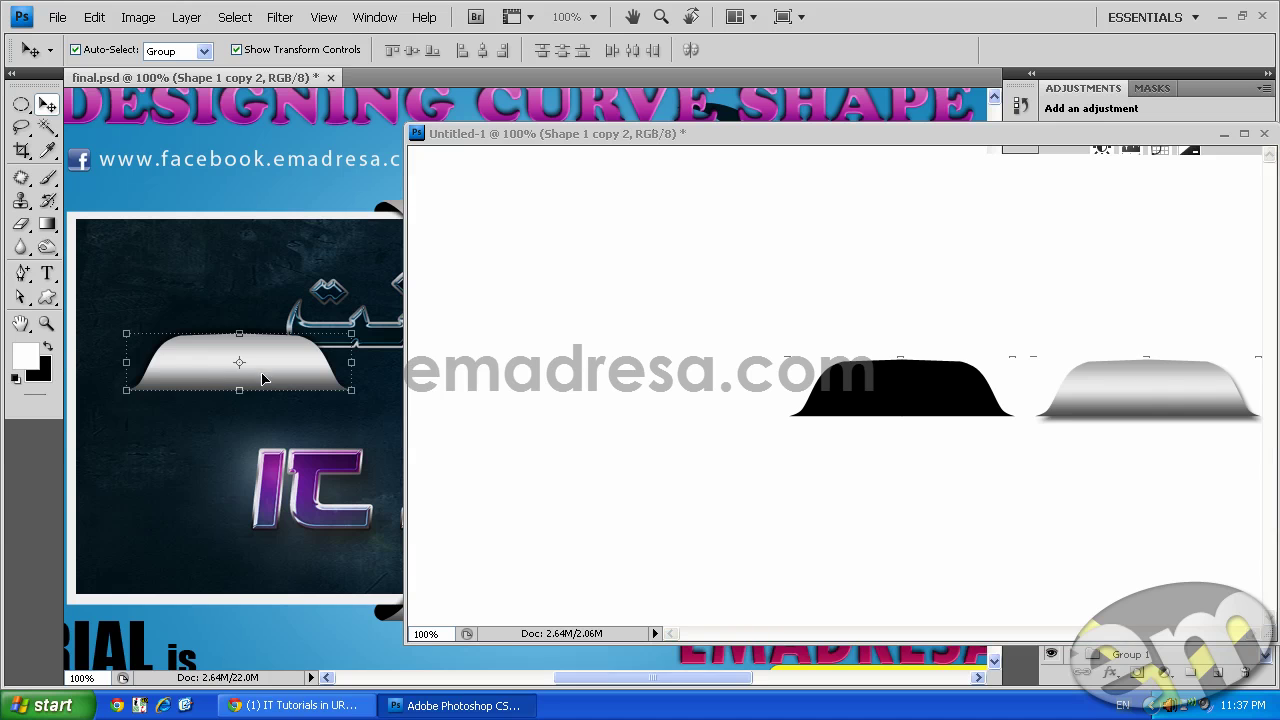
{"action": "left_click_drag", "start_coordinate": [962, 130], "coordinate": [827, 160]}
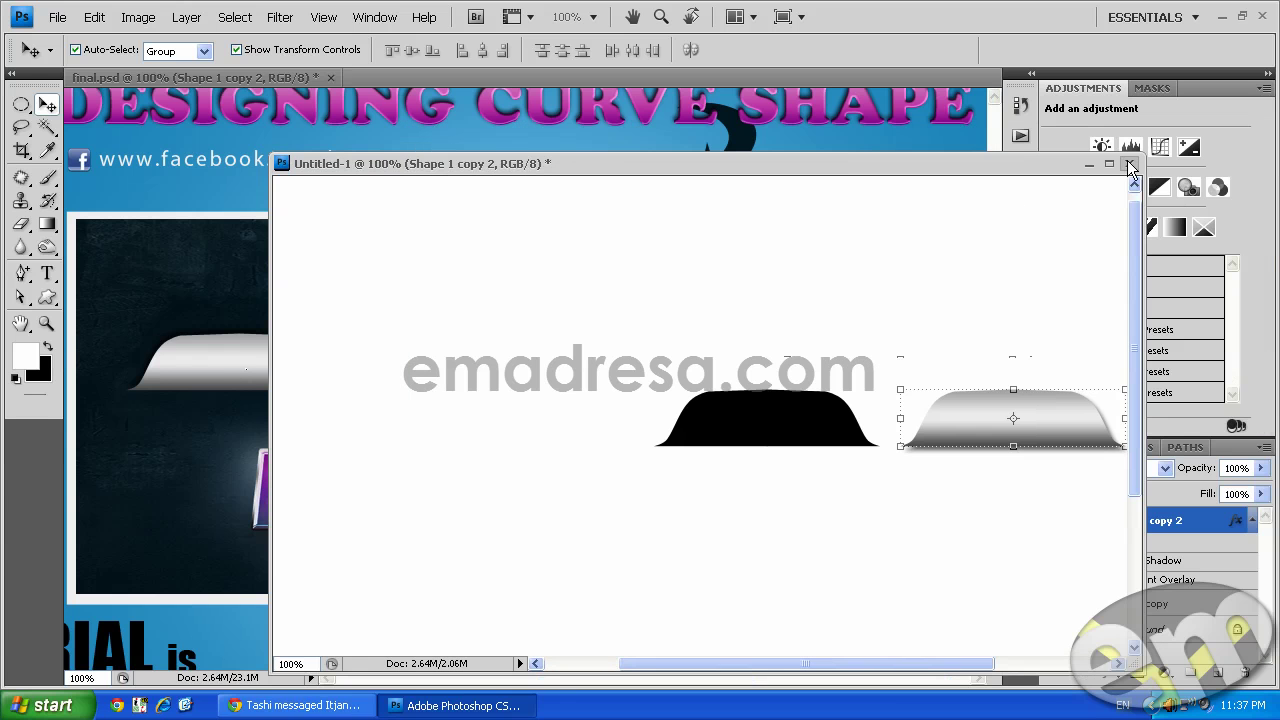
{"action": "left_click_drag", "start_coordinate": [567, 428], "coordinate": [402, 416]}
{"action": "mouse_move", "coordinate": [427, 311]}
{"action": "left_mouse_down"}
{"action": "mouse_move", "coordinate": [827, 246]}
{"action": "mouse_move", "coordinate": [939, 213]}
{"action": "left_mouse_up"}
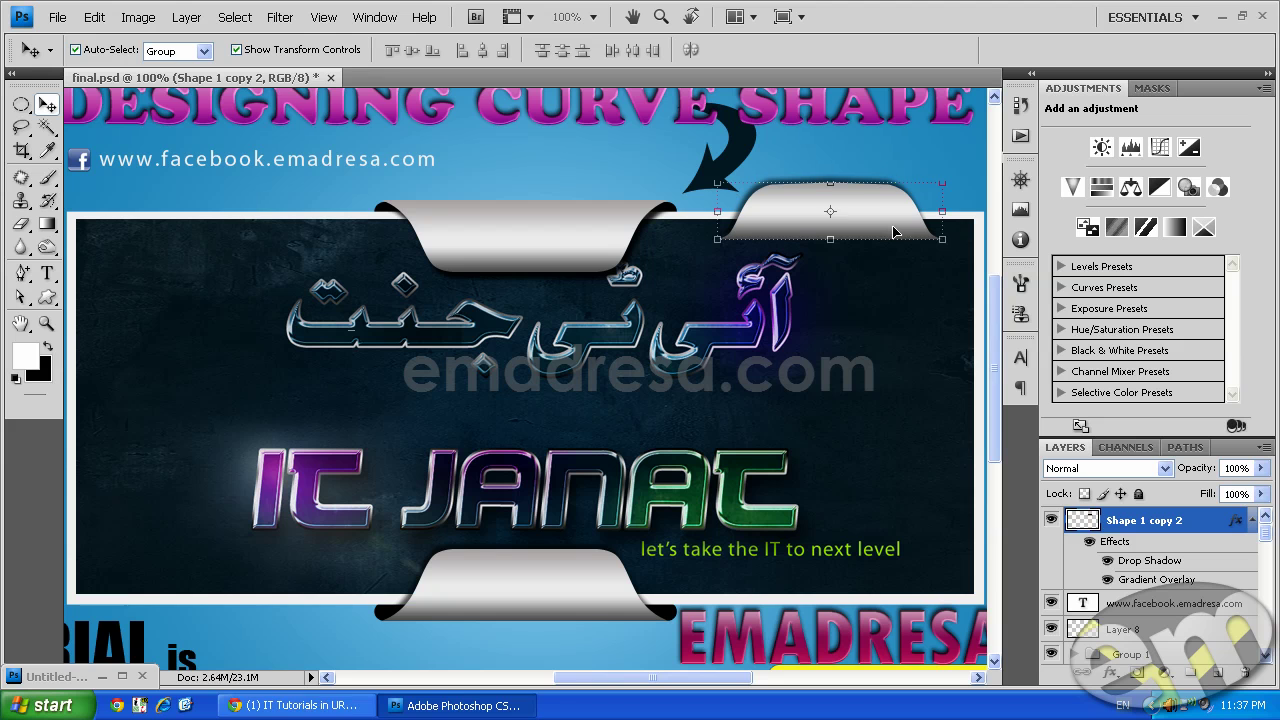
Flip the copied tab vertically and settle it onto the banner's top-right edge.
{"action": "left_click", "coordinate": [94, 17]}
{"action": "mouse_move", "coordinate": [120, 374]}
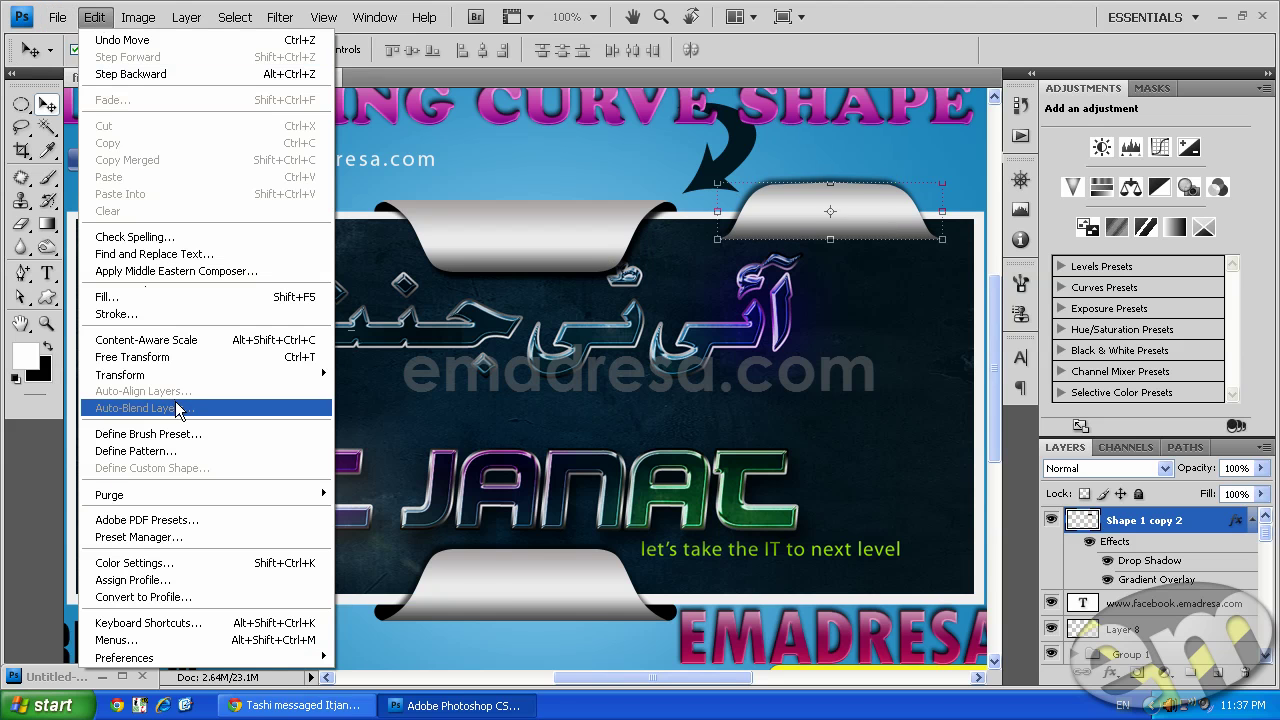
{"action": "left_click", "coordinate": [400, 588]}
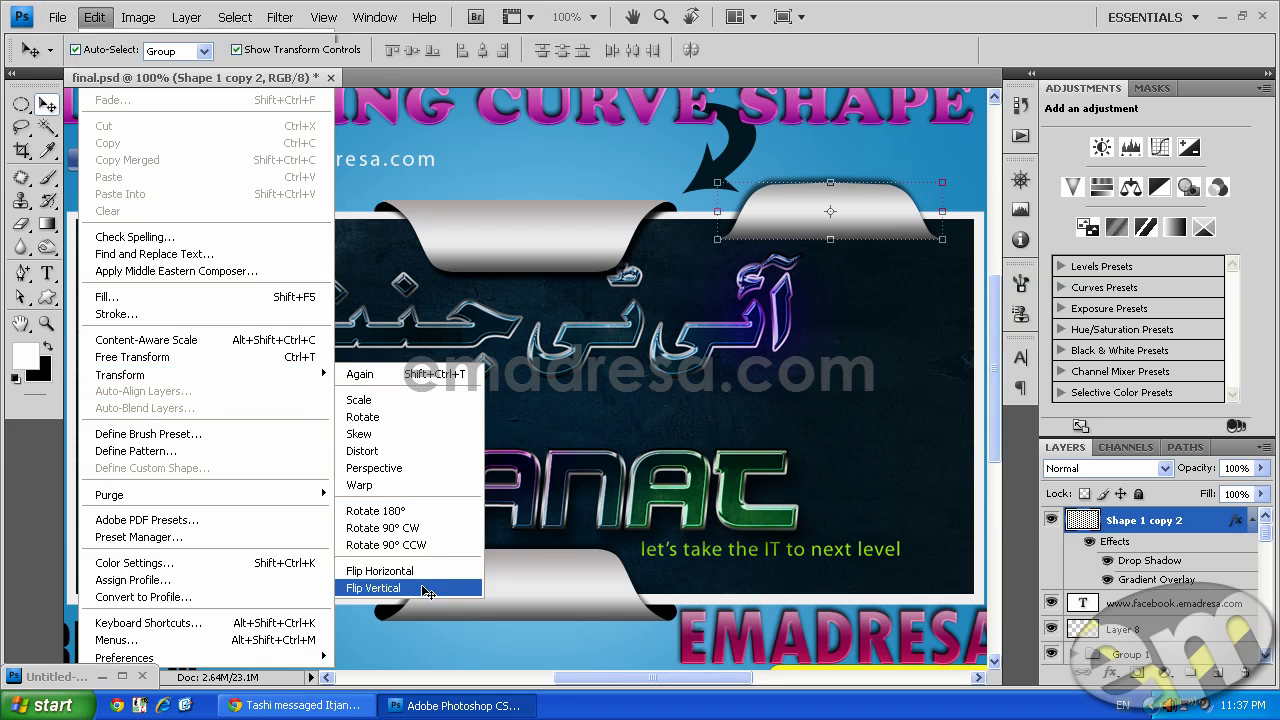
{"action": "mouse_move", "coordinate": [870, 207]}
{"action": "left_mouse_down"}
{"action": "mouse_move", "coordinate": [879, 230]}
{"action": "mouse_move", "coordinate": [888, 224]}
{"action": "left_mouse_up"}
{"action": "key", "text": "ctrl+t"}
{"action": "left_click", "coordinate": [397, 215]}
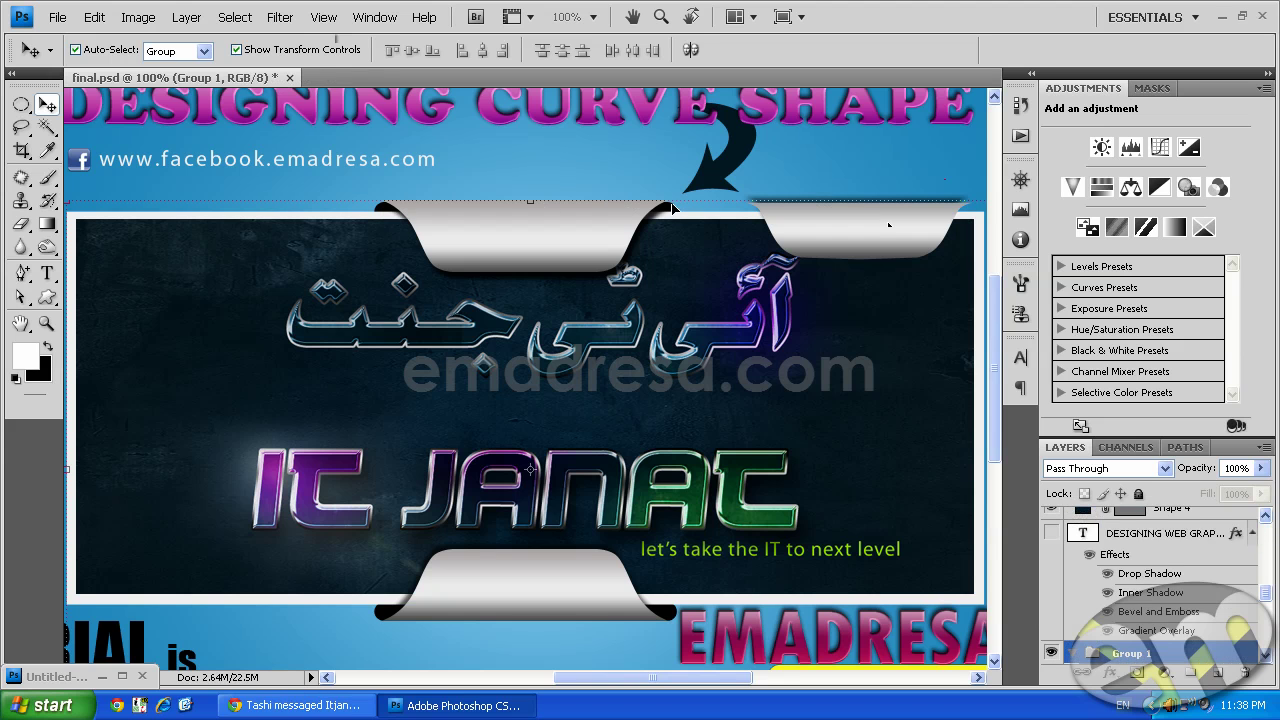
{"action": "left_click", "coordinate": [873, 230]}
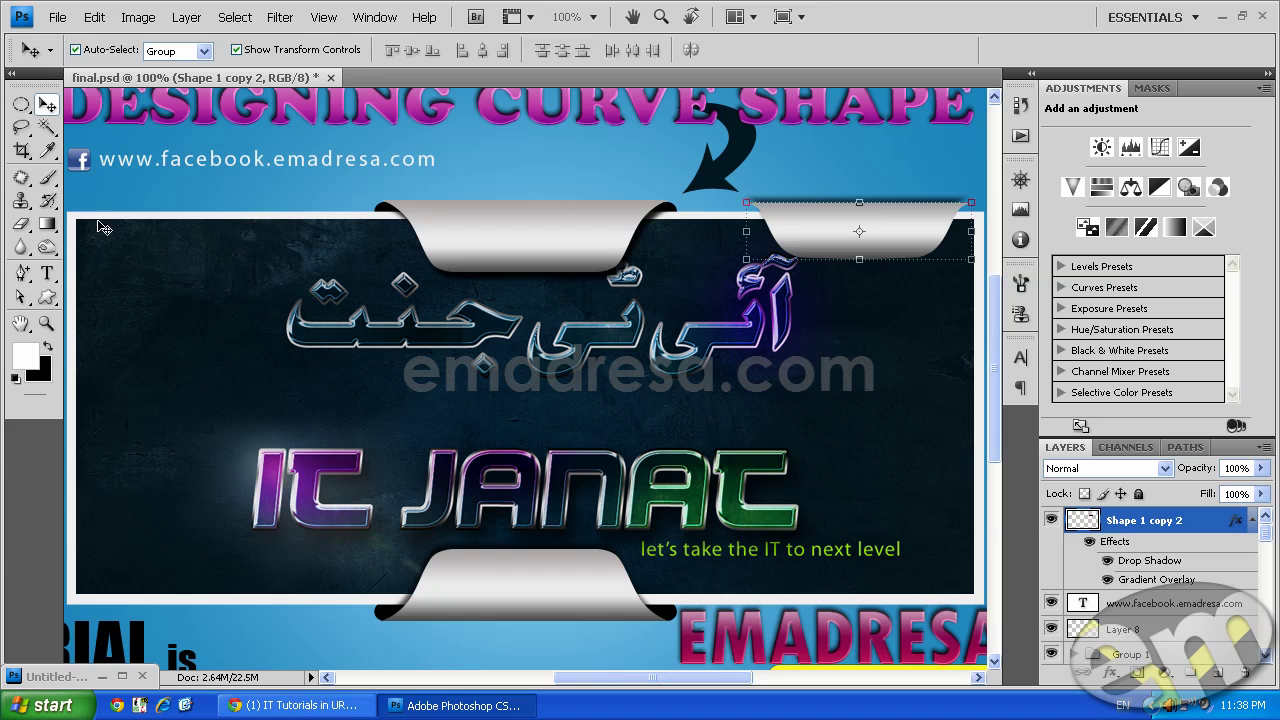
{"action": "left_click", "coordinate": [47, 297]}
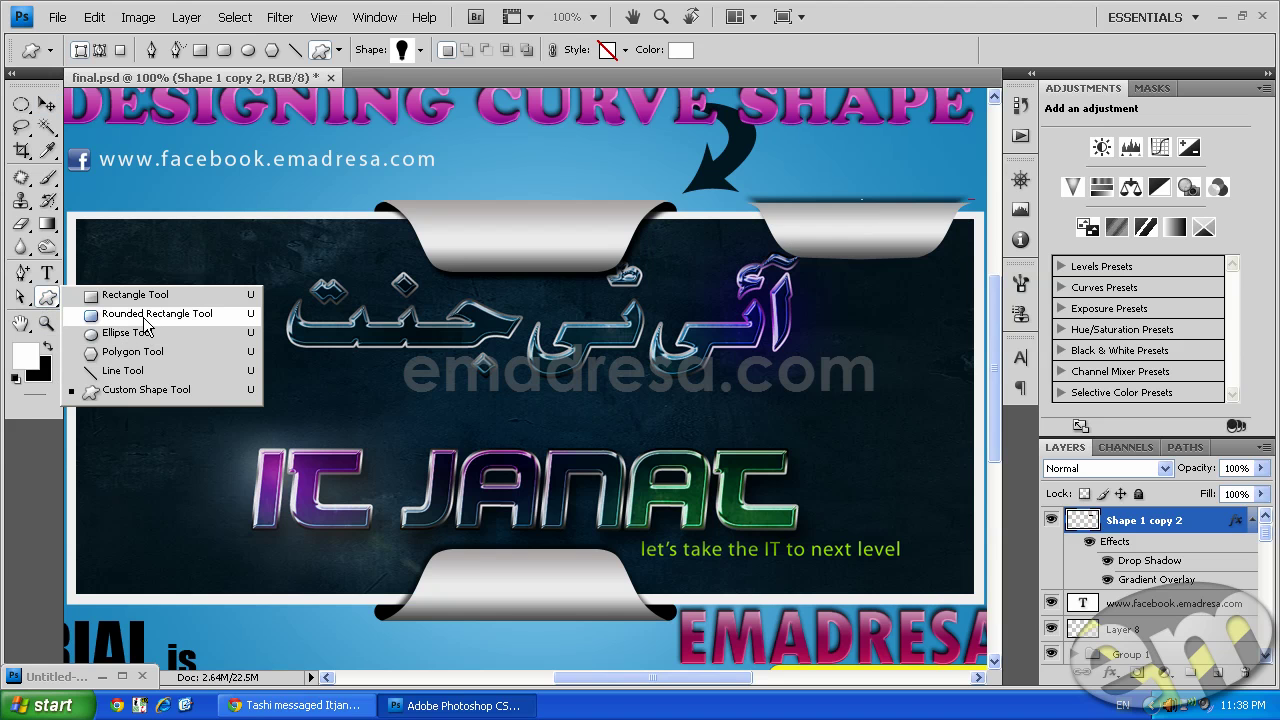
Draw a long rounded-rectangle bar along the banner's top-left edge and fill it black.
{"action": "left_click", "coordinate": [150, 314]}
{"action": "left_click_drag", "start_coordinate": [164, 191], "coordinate": [358, 208]}
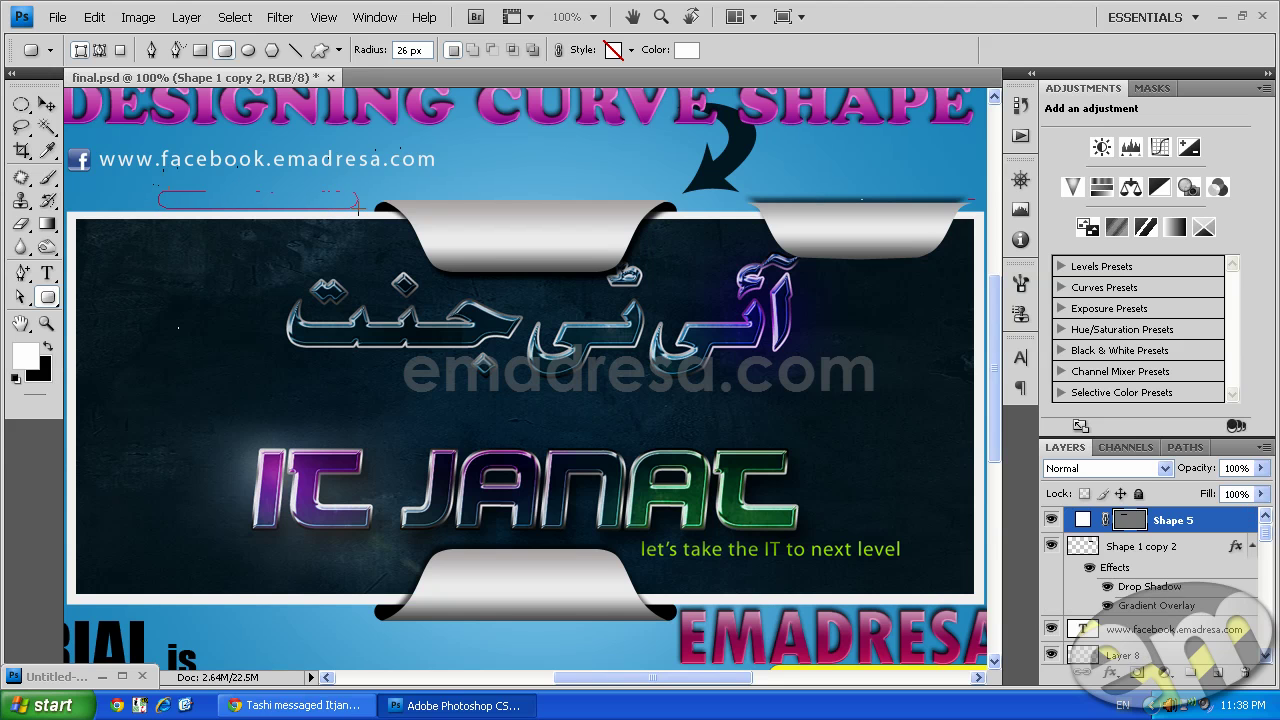
{"action": "left_click", "coordinate": [47, 104]}
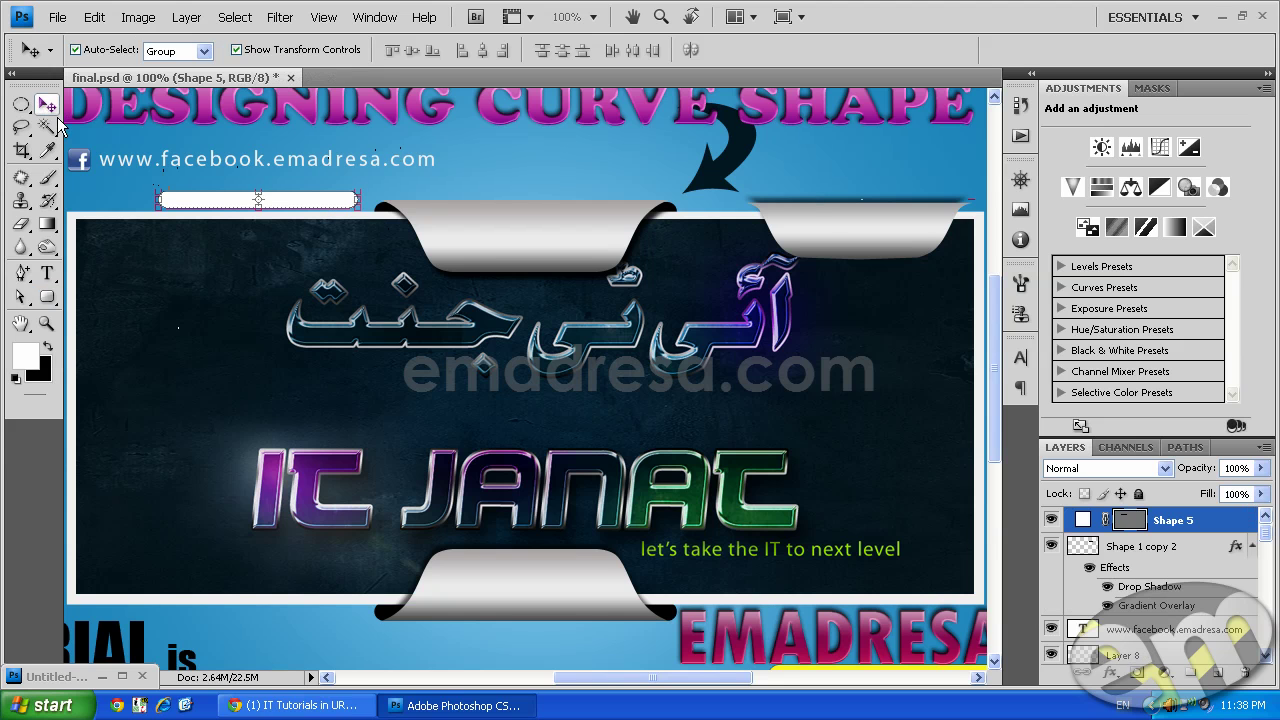
{"action": "mouse_move", "coordinate": [835, 242]}
{"action": "left_mouse_down"}
{"action": "mouse_move", "coordinate": [231, 224]}
{"action": "mouse_move", "coordinate": [426, 224]}
{"action": "left_mouse_up"}
{"action": "left_click", "coordinate": [229, 207]}
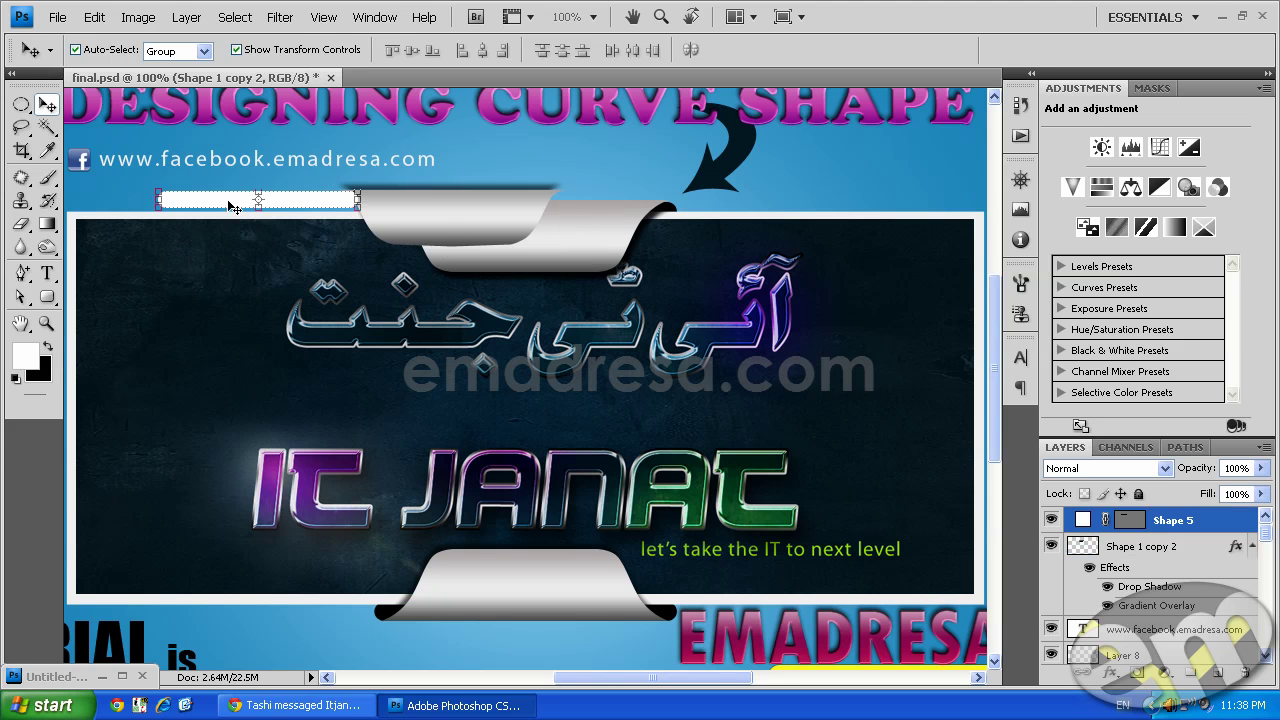
{"action": "key", "text": "ctrl+BackSpace"}
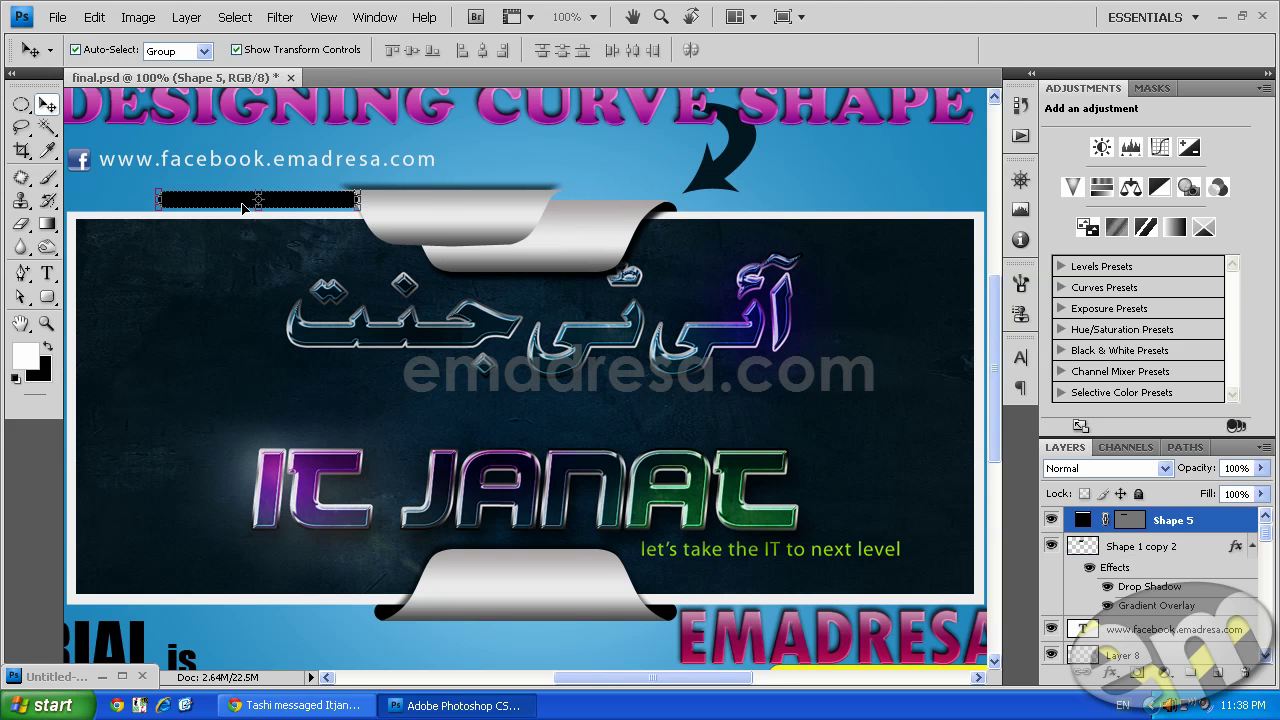
Stack the curved tab's layer above the bar and position the tab on the bar's left end.
{"action": "left_click", "coordinate": [478, 214]}
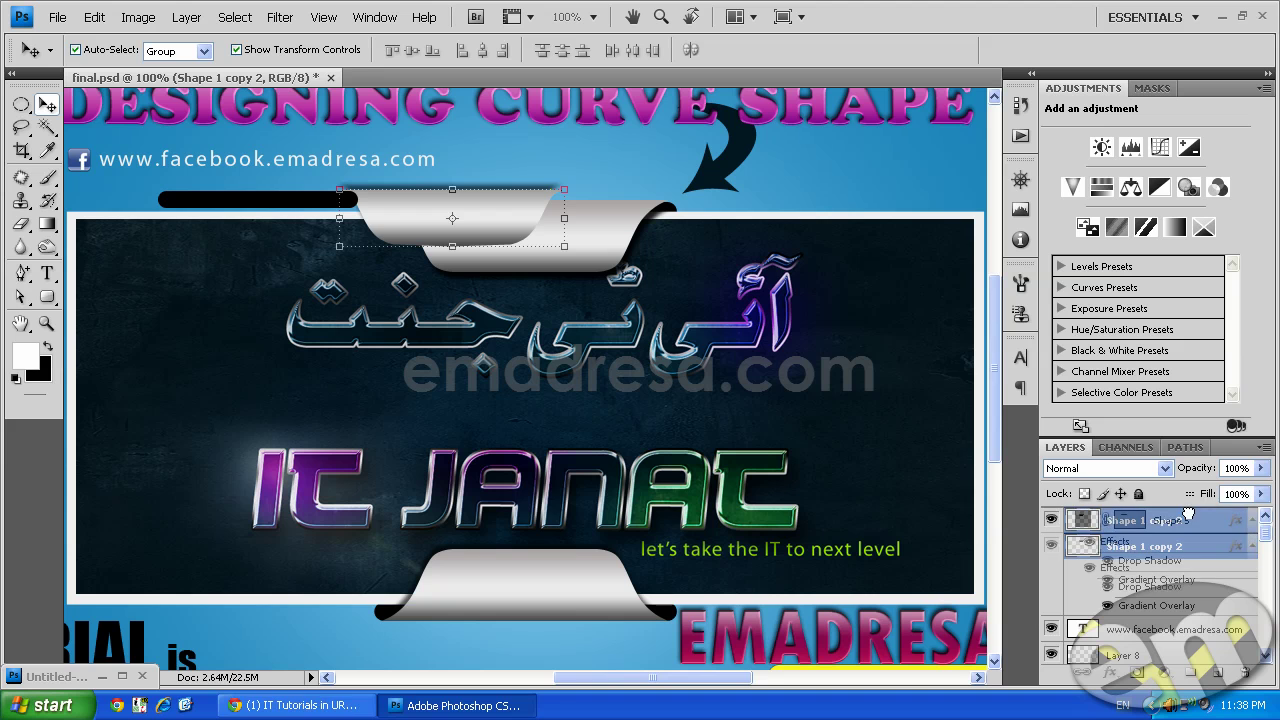
{"action": "left_click_drag", "start_coordinate": [1237, 531], "coordinate": [1190, 505]}
{"action": "left_click_drag", "start_coordinate": [484, 220], "coordinate": [322, 218]}
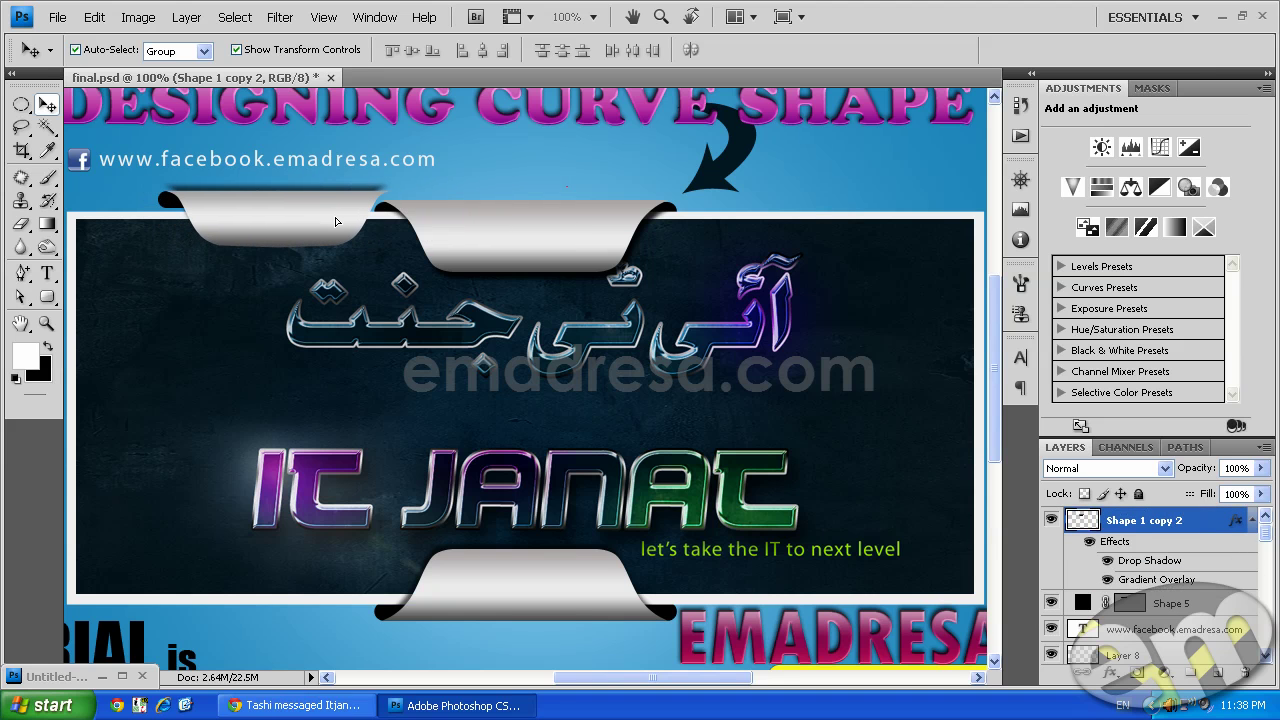
{"action": "left_click_drag", "start_coordinate": [322, 218], "coordinate": [335, 220]}
Widen the black bar to 116.5% and move it with the tab to the top-right.
{"action": "left_click", "coordinate": [165, 200]}
{"action": "left_click_drag", "start_coordinate": [357, 200], "coordinate": [398, 198]}
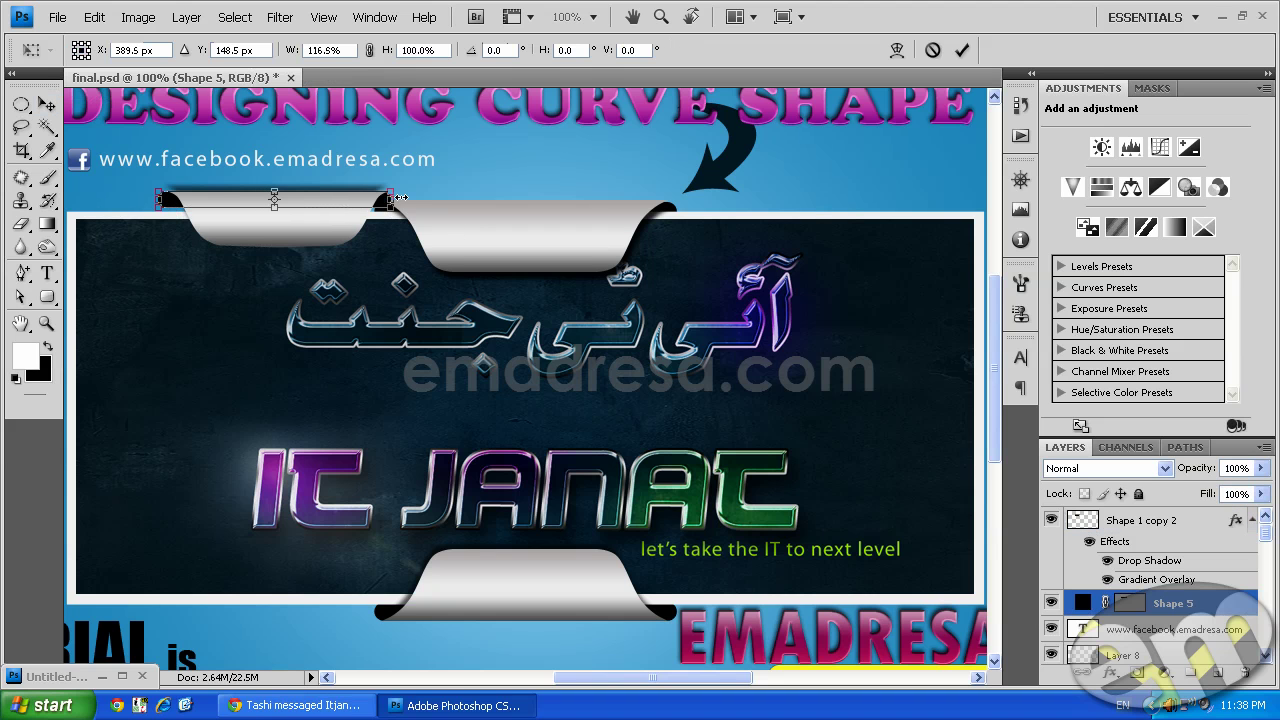
{"action": "key", "text": "Return"}
{"action": "left_click", "coordinate": [690, 187]}
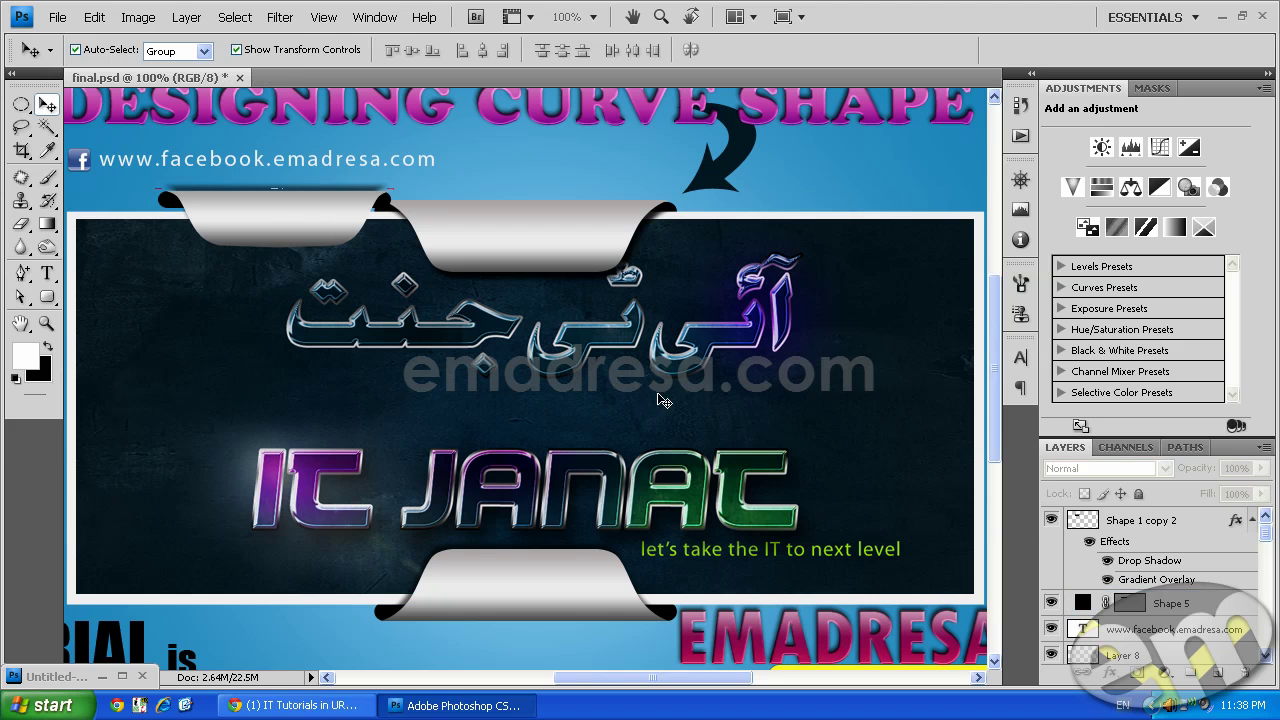
{"action": "left_click", "coordinate": [166, 202]}
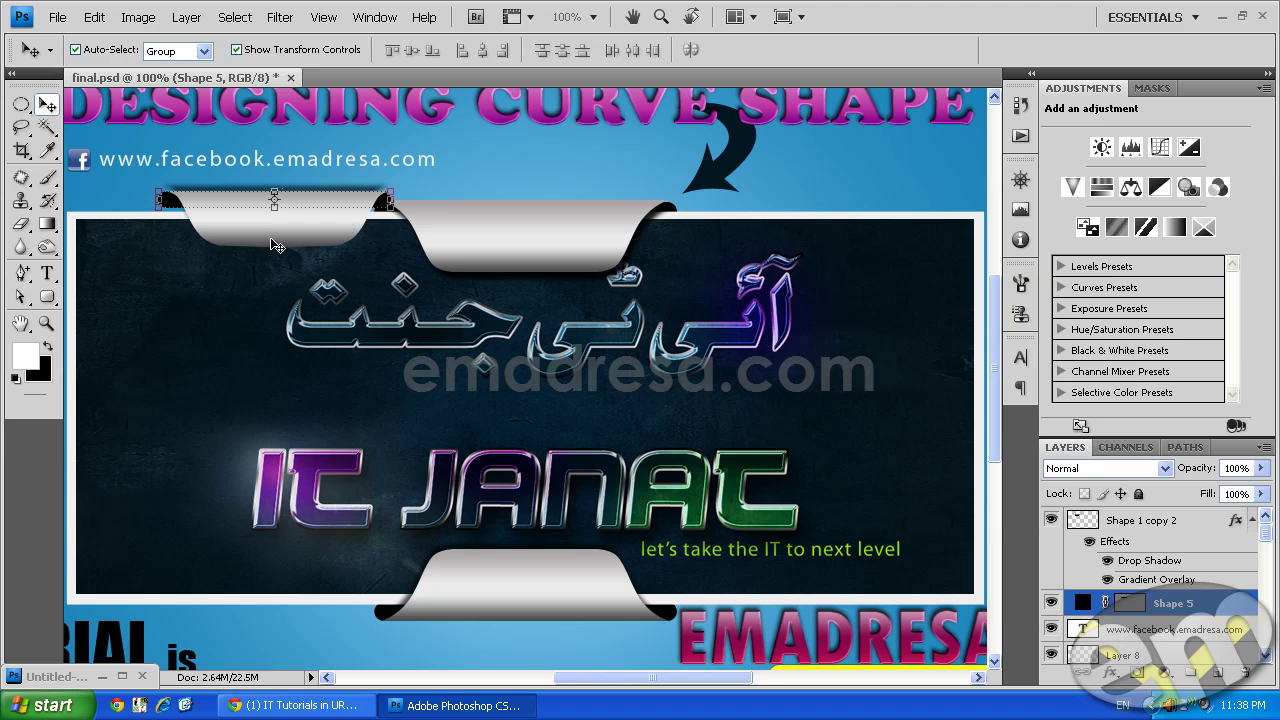
{"action": "left_click", "coordinate": [237, 222], "text": "shift"}
{"action": "left_click_drag", "start_coordinate": [232, 221], "coordinate": [820, 228]}
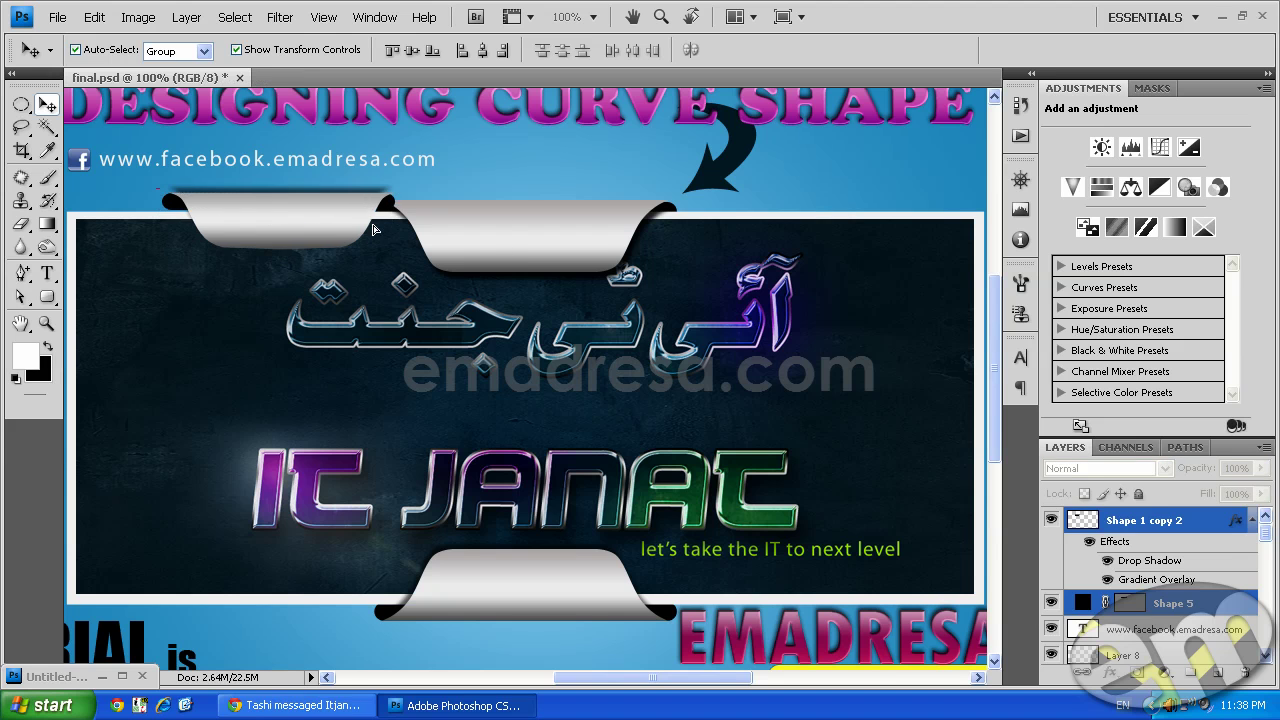
Close the Adjustments panel and move the black bar's layer below Shape 1 in Group 1.
{"action": "left_click_drag", "start_coordinate": [797, 227], "coordinate": [794, 225]}
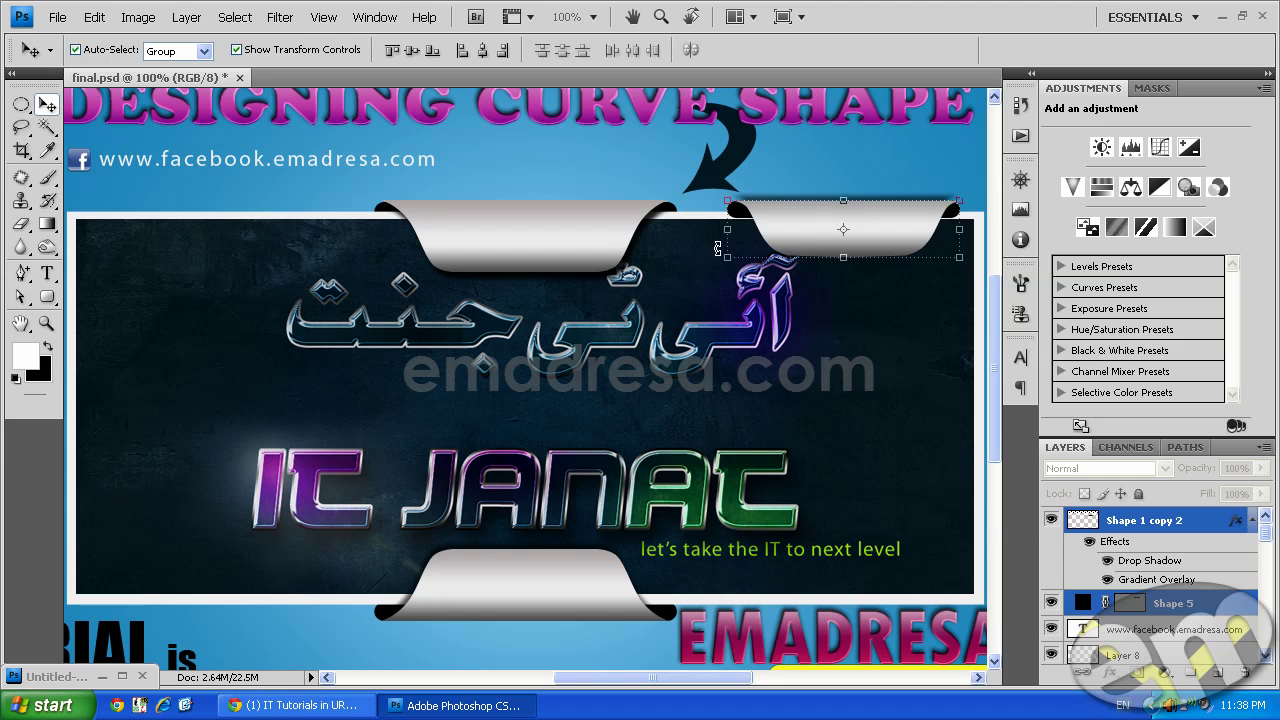
{"action": "left_click", "coordinate": [755, 212]}
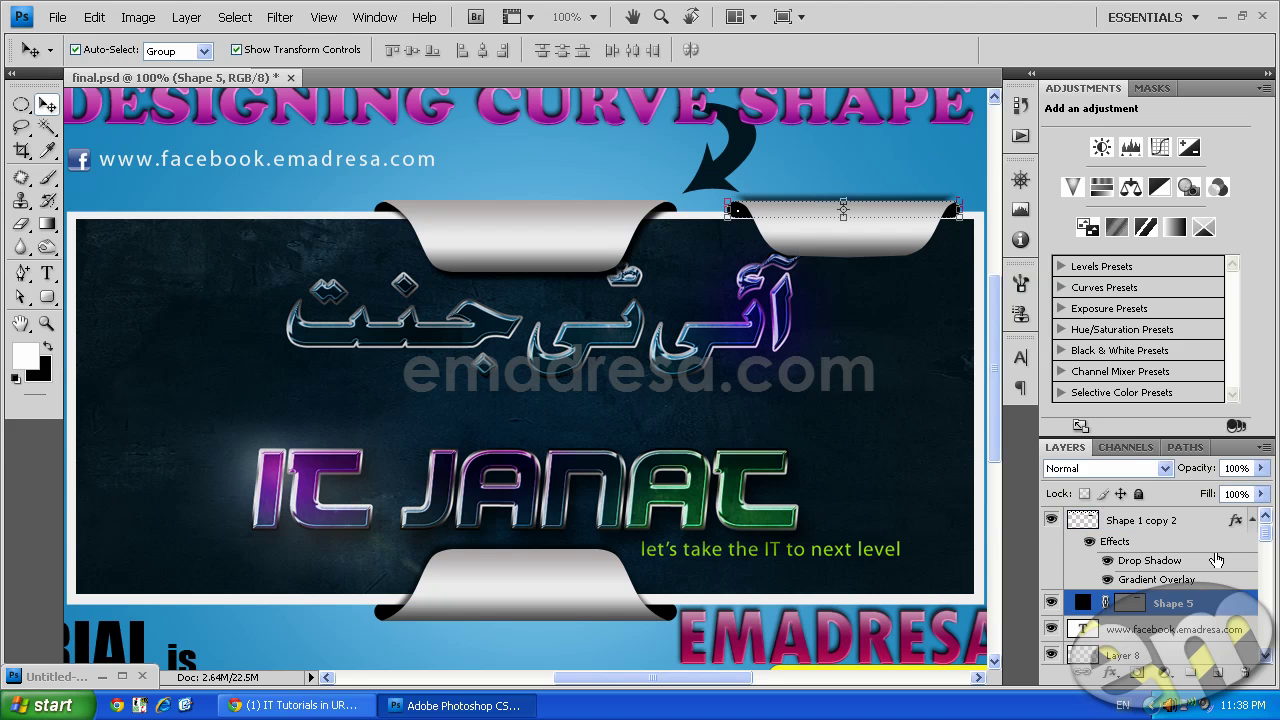
{"action": "left_click", "coordinate": [1264, 88]}
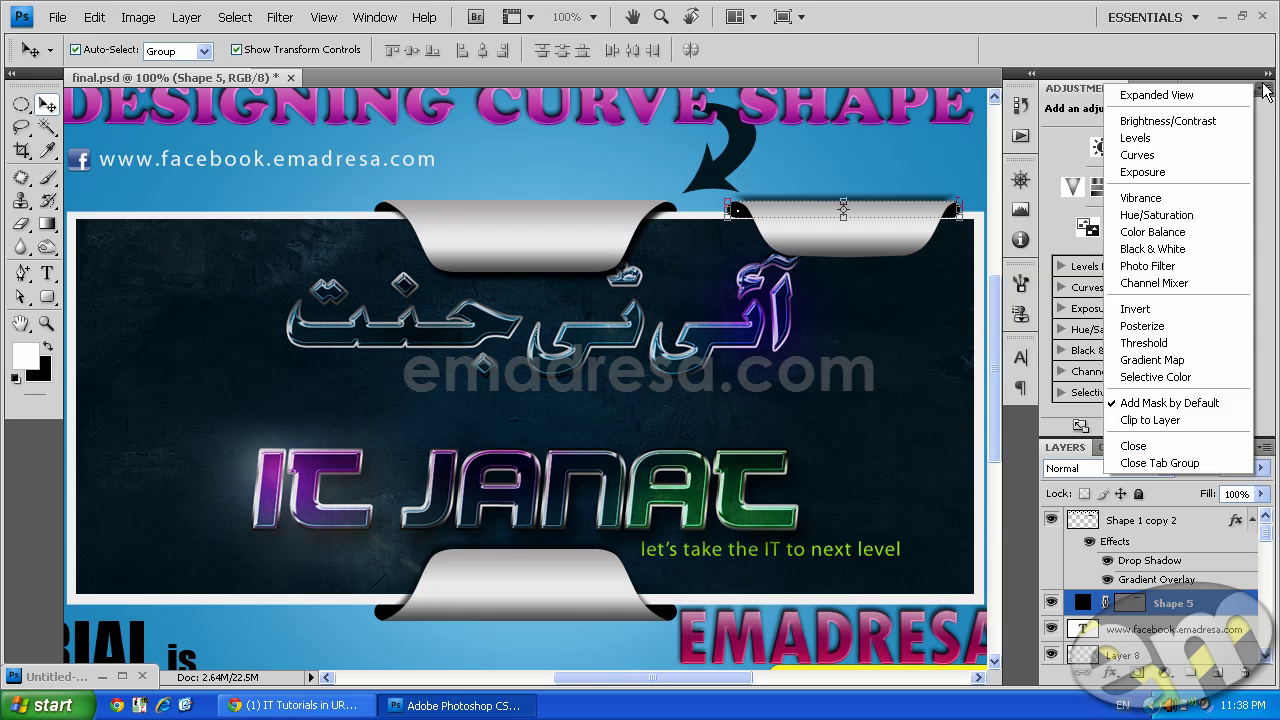
{"action": "left_click", "coordinate": [1165, 466]}
{"action": "mouse_move", "coordinate": [1213, 246]}
{"action": "left_mouse_down"}
{"action": "mouse_move", "coordinate": [1186, 541]}
{"action": "mouse_move", "coordinate": [1203, 683]}
{"action": "left_mouse_up"}
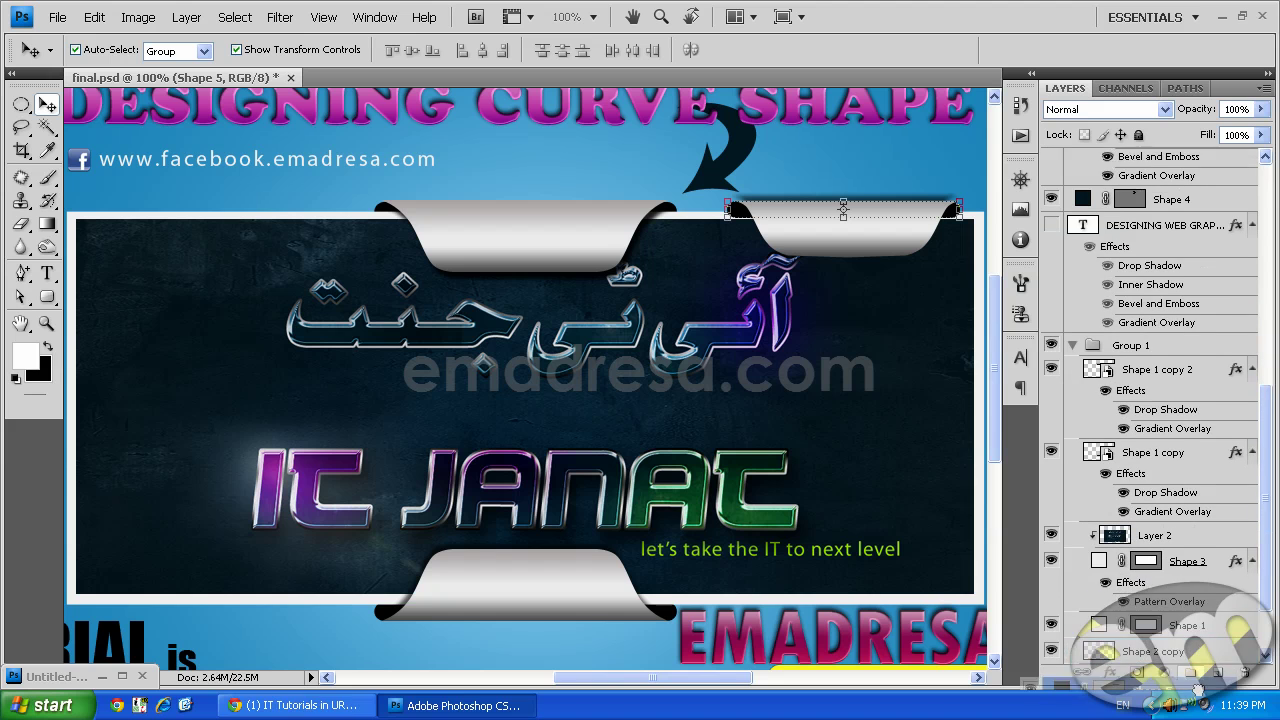
{"action": "left_click_drag", "start_coordinate": [1203, 683], "coordinate": [1195, 612]}
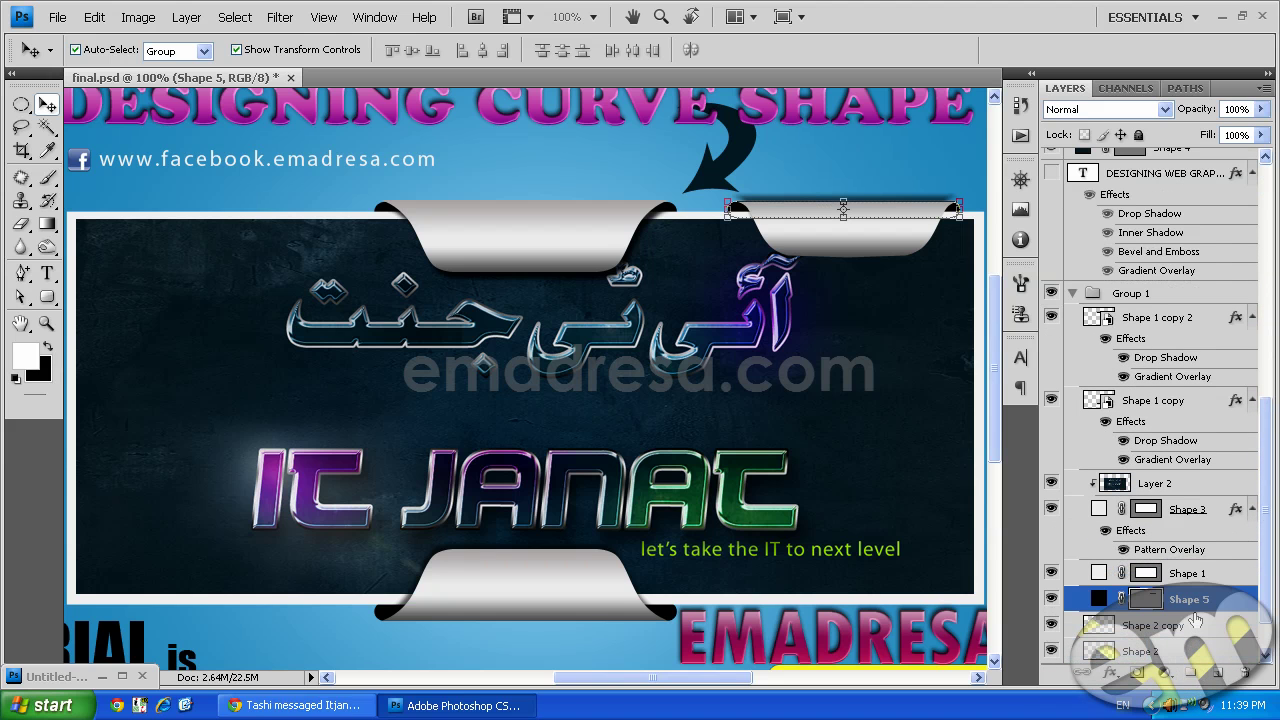
{"action": "left_click", "coordinate": [255, 189]}
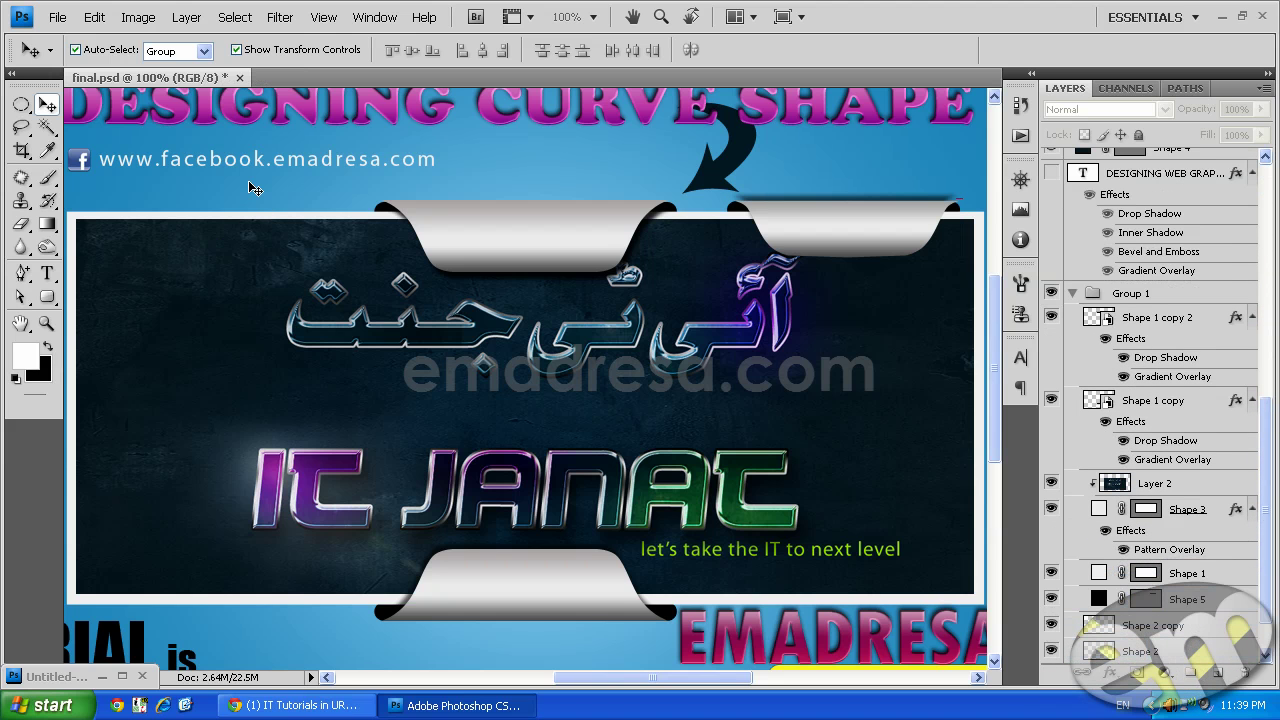
Nudge the top-right curved tab down one pixel and reselect it.
{"action": "left_click", "coordinate": [907, 232]}
{"action": "key", "text": "Down"}
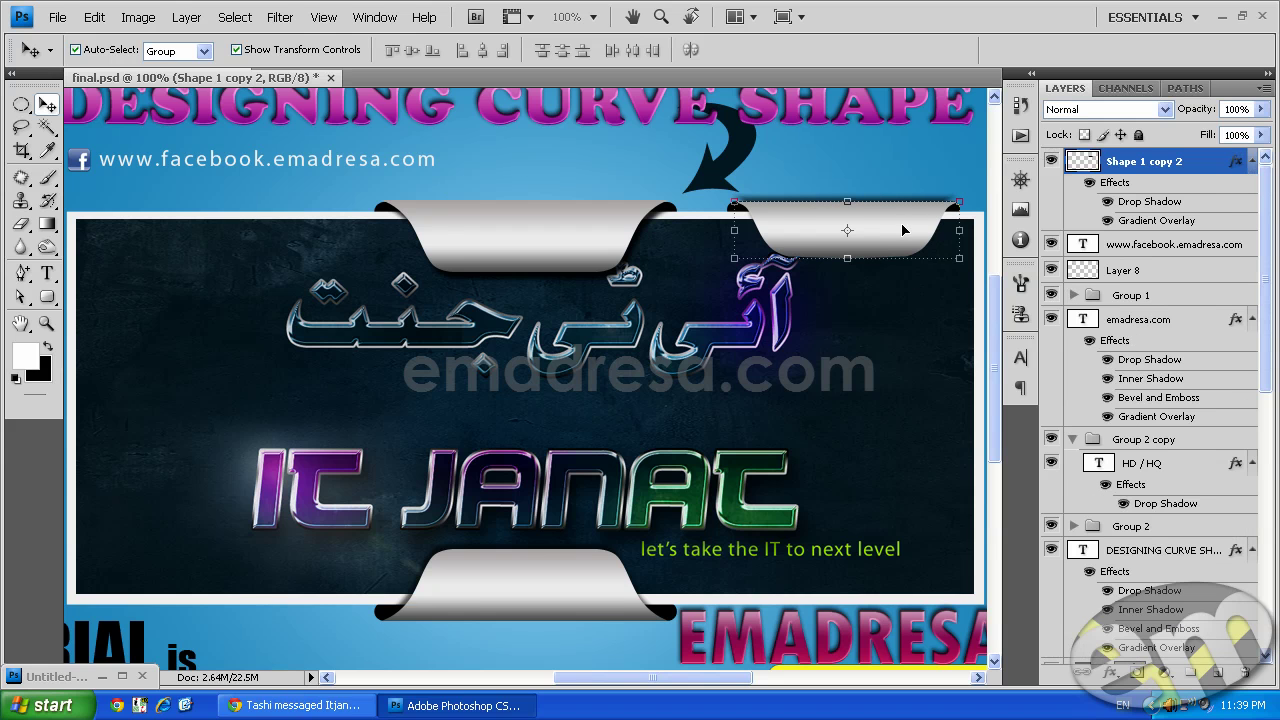
{"action": "left_click", "coordinate": [905, 171]}
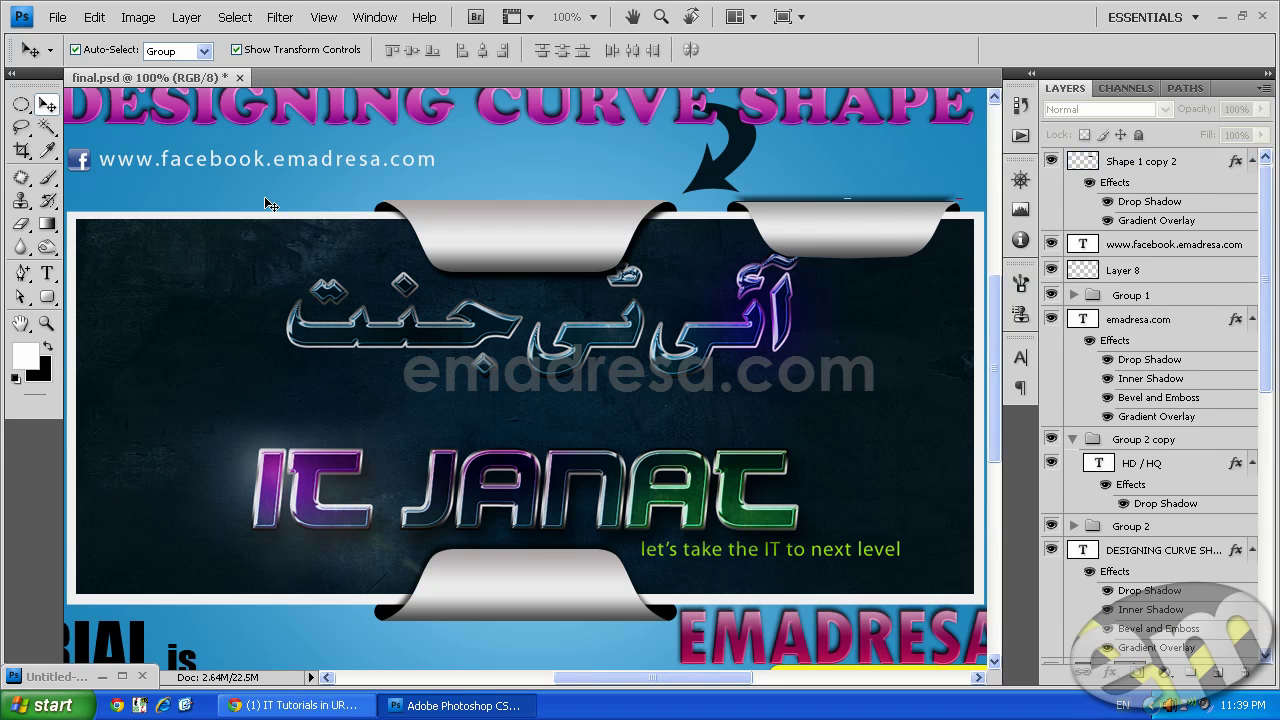
{"action": "left_click", "coordinate": [870, 239]}
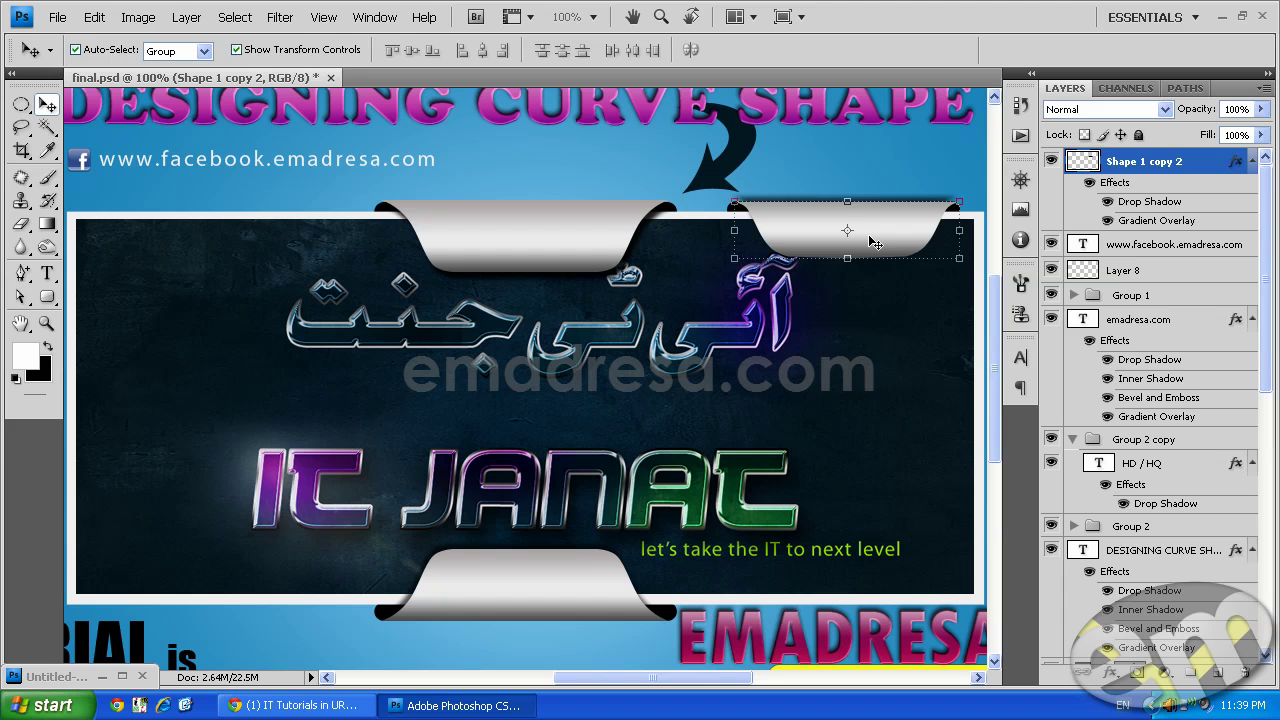
{"action": "left_click", "coordinate": [291, 208]}
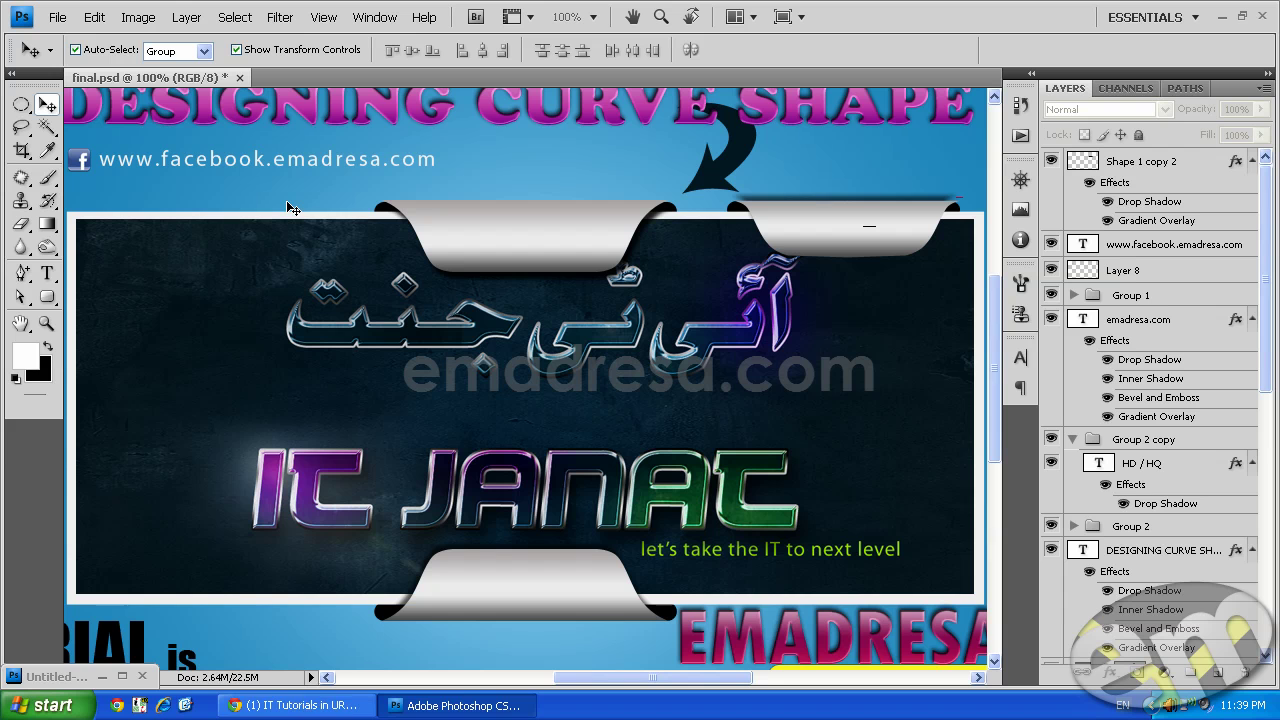
{"action": "left_click", "coordinate": [877, 220]}
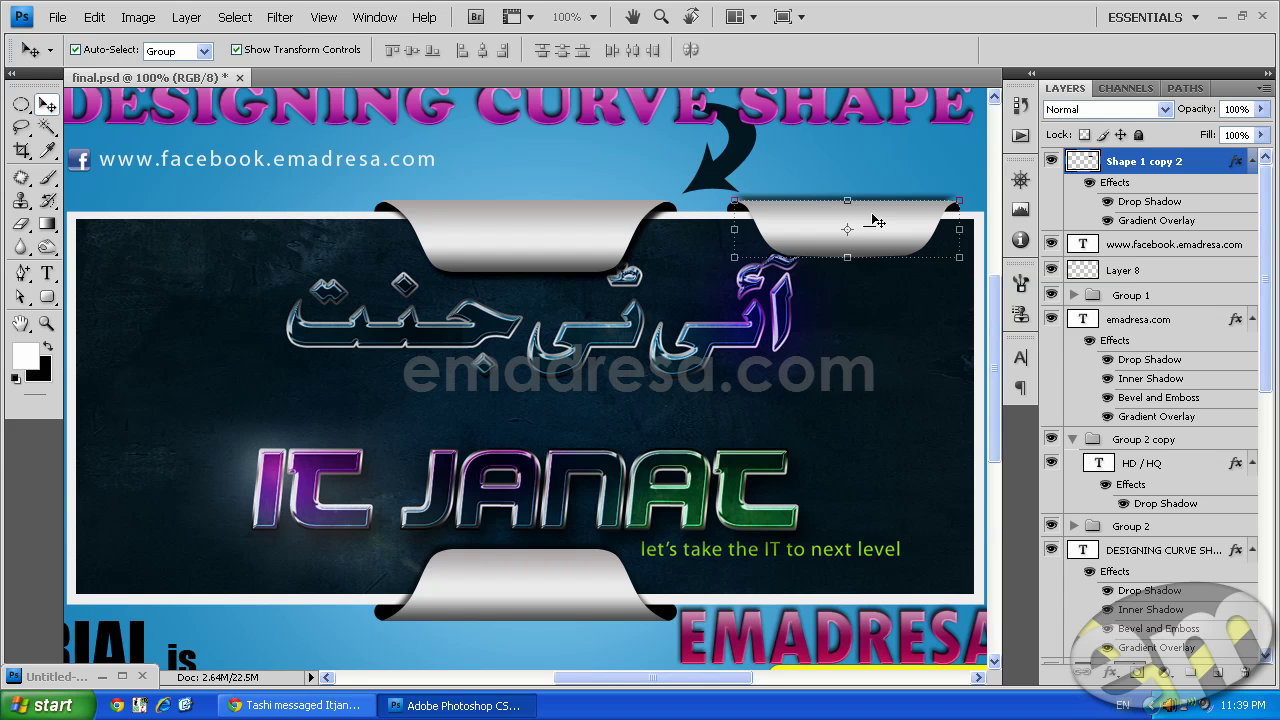
Reduce the right tab's drop shadow distance to about 1 and apply its layer style.
{"action": "double_click", "coordinate": [1156, 220]}
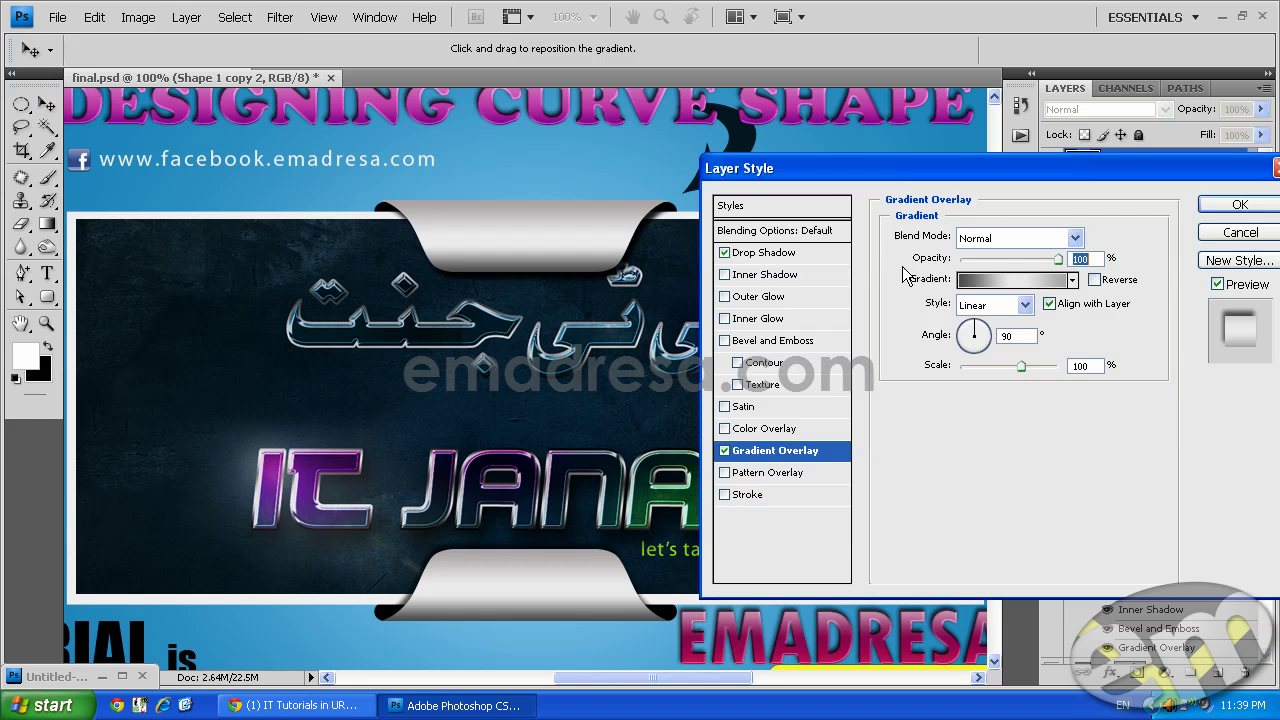
{"action": "left_click_drag", "start_coordinate": [760, 165], "coordinate": [940, 195]}
{"action": "left_click", "coordinate": [945, 280]}
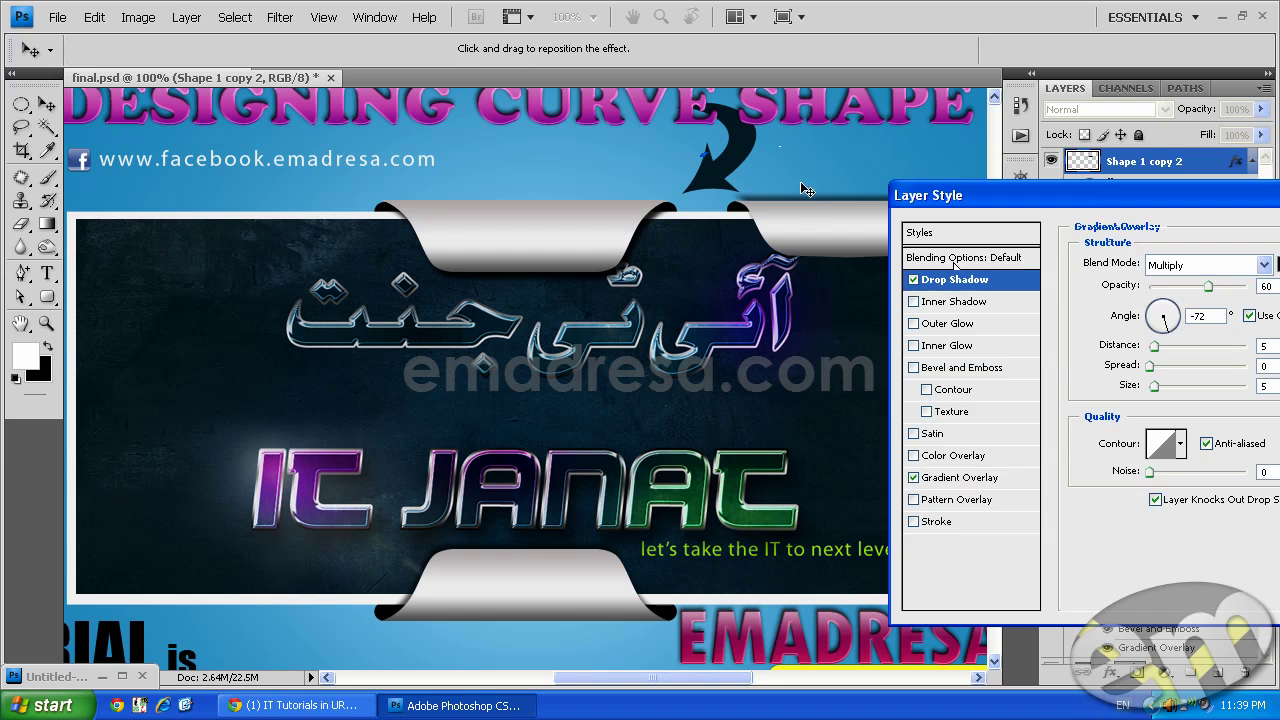
{"action": "mouse_move", "coordinate": [1169, 211]}
{"action": "left_mouse_down"}
{"action": "mouse_move", "coordinate": [1122, 215]}
{"action": "mouse_move", "coordinate": [1157, 211]}
{"action": "left_mouse_up"}
{"action": "left_click_drag", "start_coordinate": [1122, 352], "coordinate": [1115, 352]}
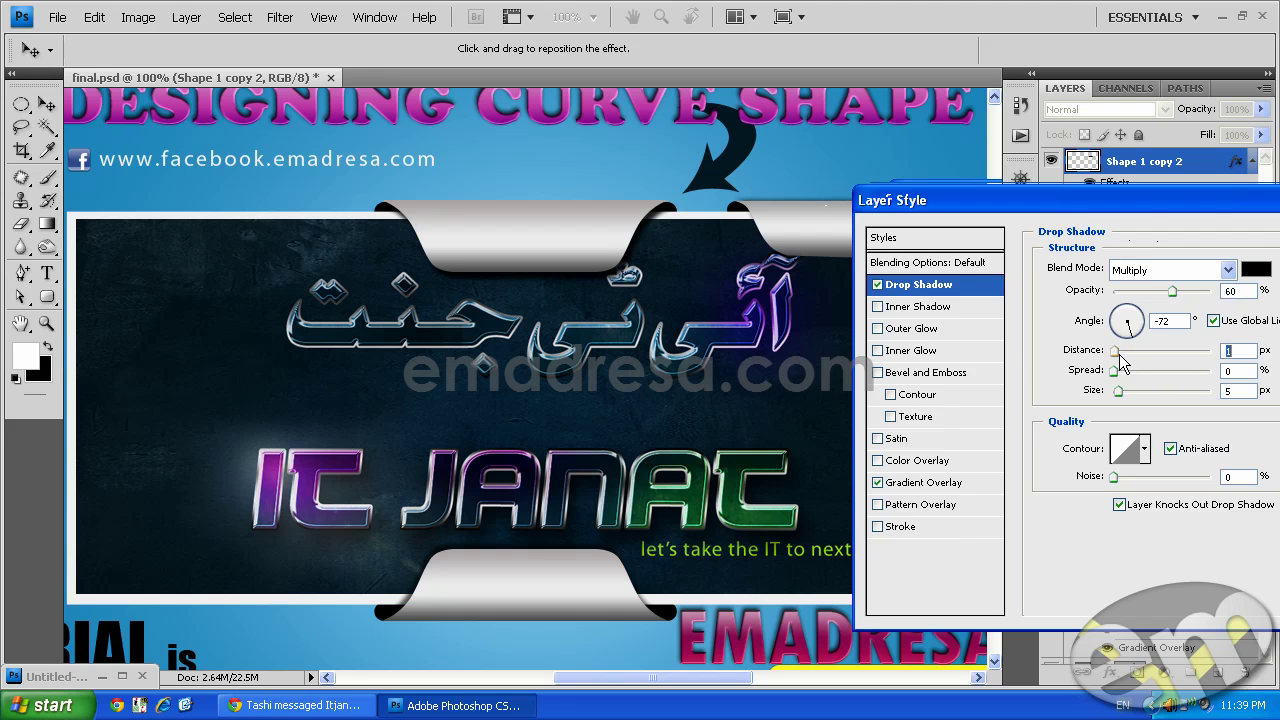
{"action": "left_click_drag", "start_coordinate": [1172, 216], "coordinate": [930, 214]}
{"action": "left_click", "coordinate": [1160, 251]}
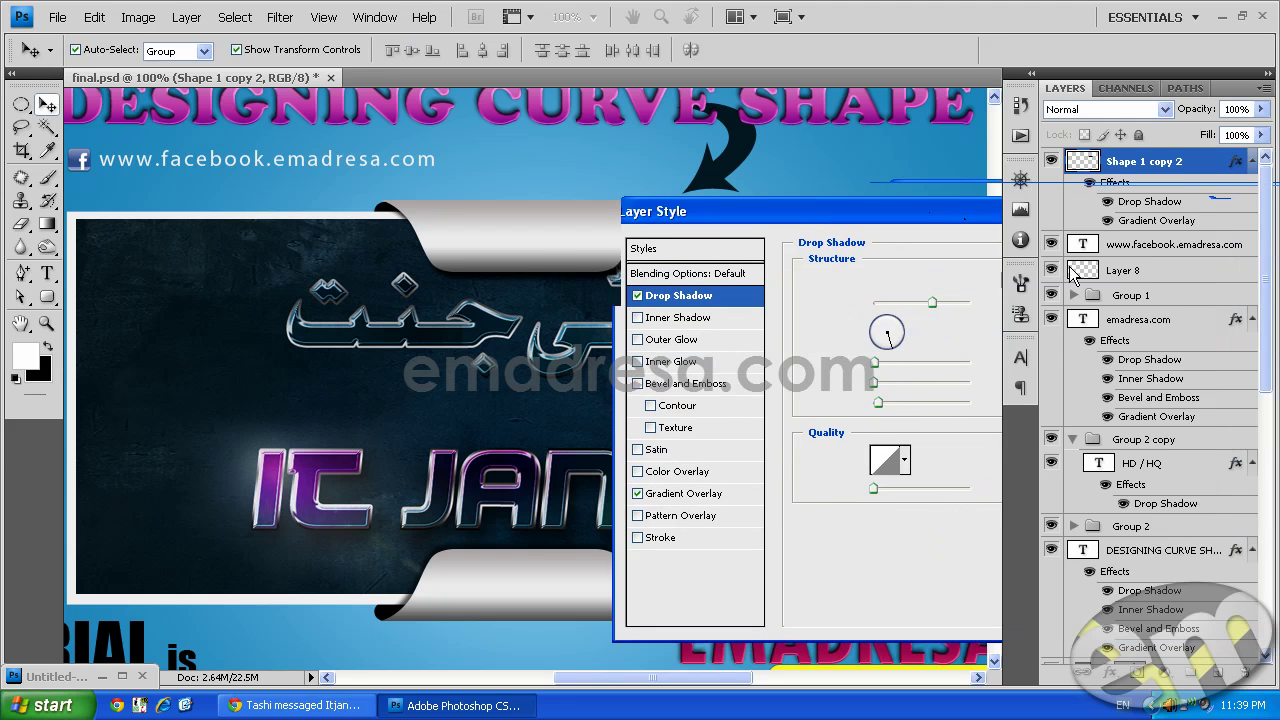
{"action": "left_click", "coordinate": [175, 182]}
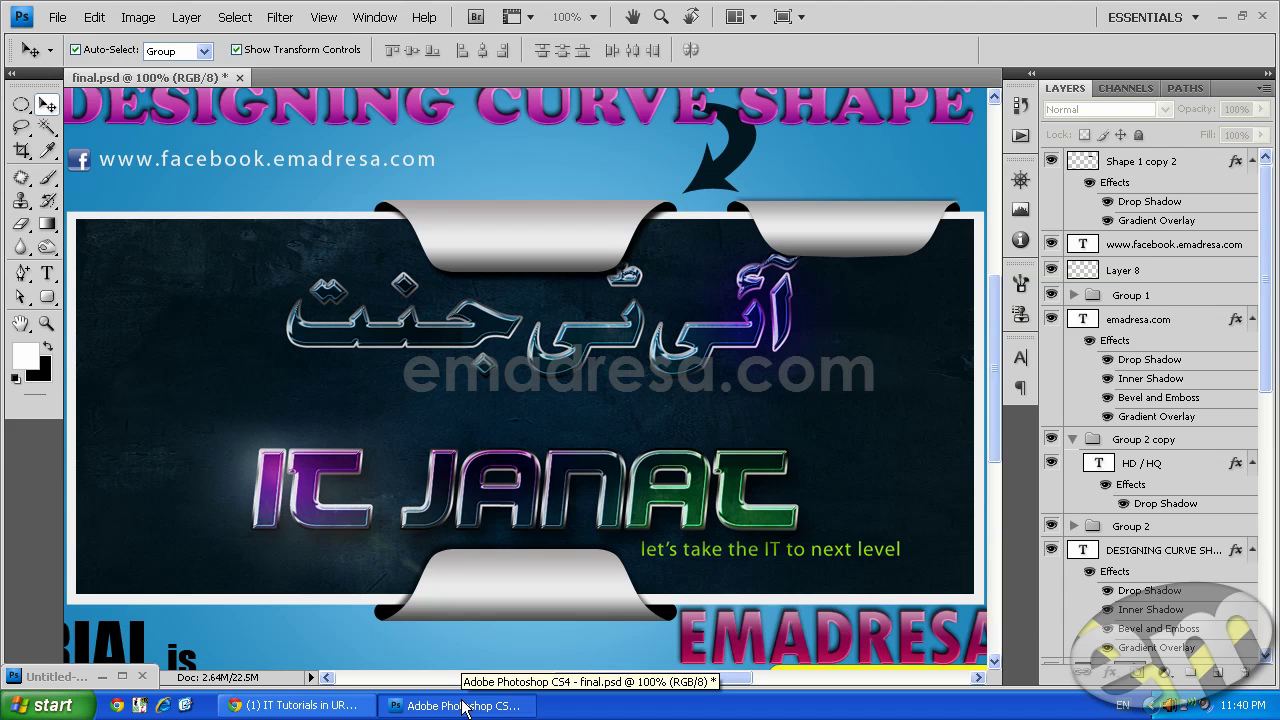
Switch to Chrome, scroll the Facebook photo, and bring up the IT Janat forum page.
{"action": "left_click", "coordinate": [343, 710]}
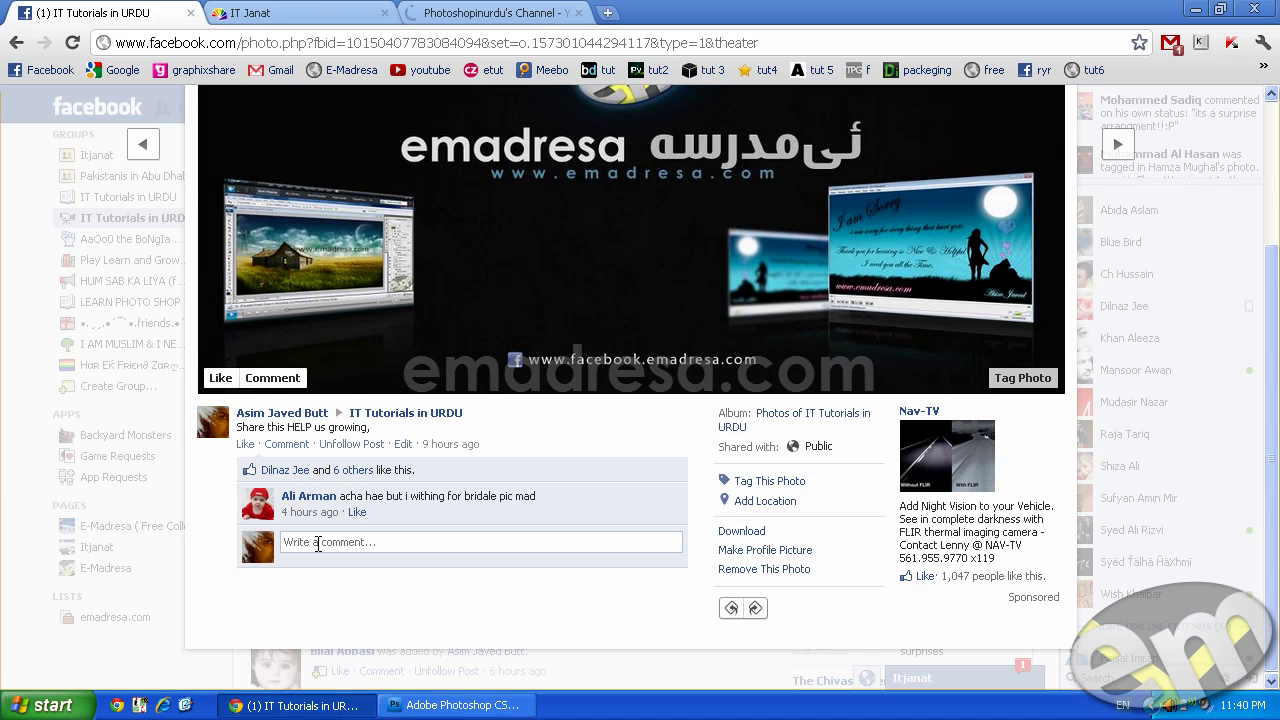
{"action": "scroll", "coordinate": [680, 420], "scroll_direction": "up", "scroll_amount": 2}
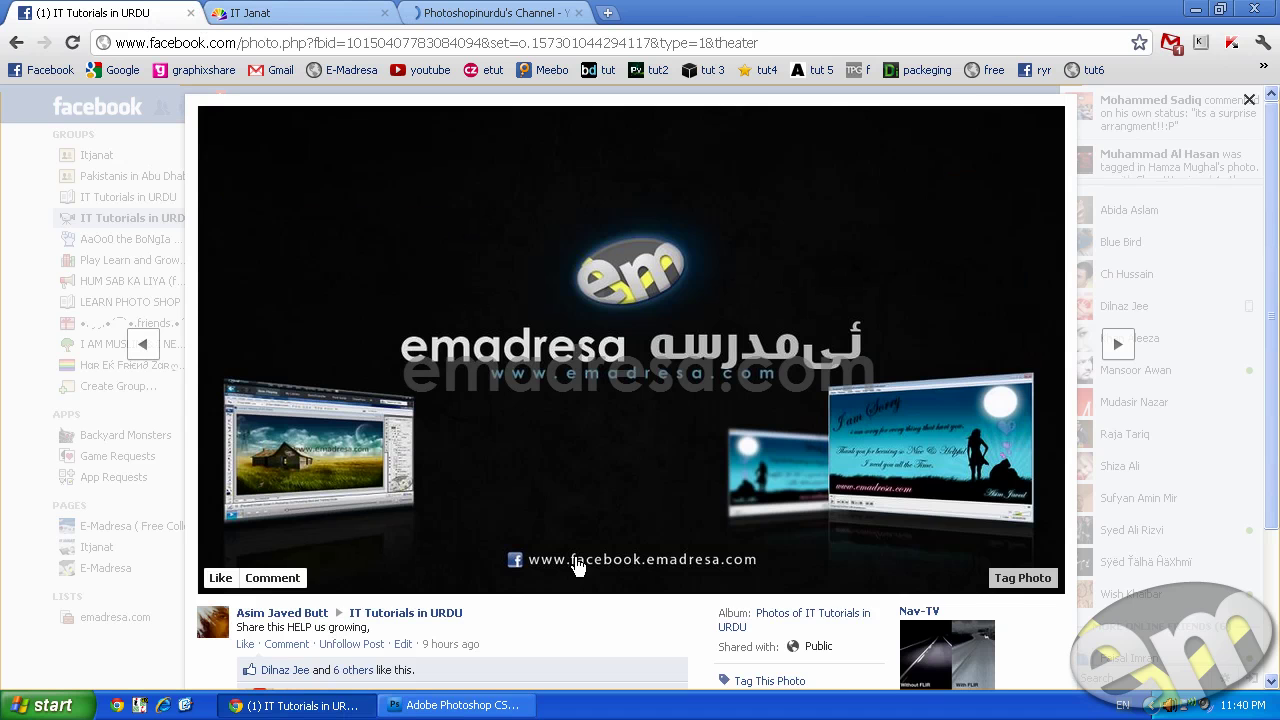
{"action": "left_click", "coordinate": [308, 17]}
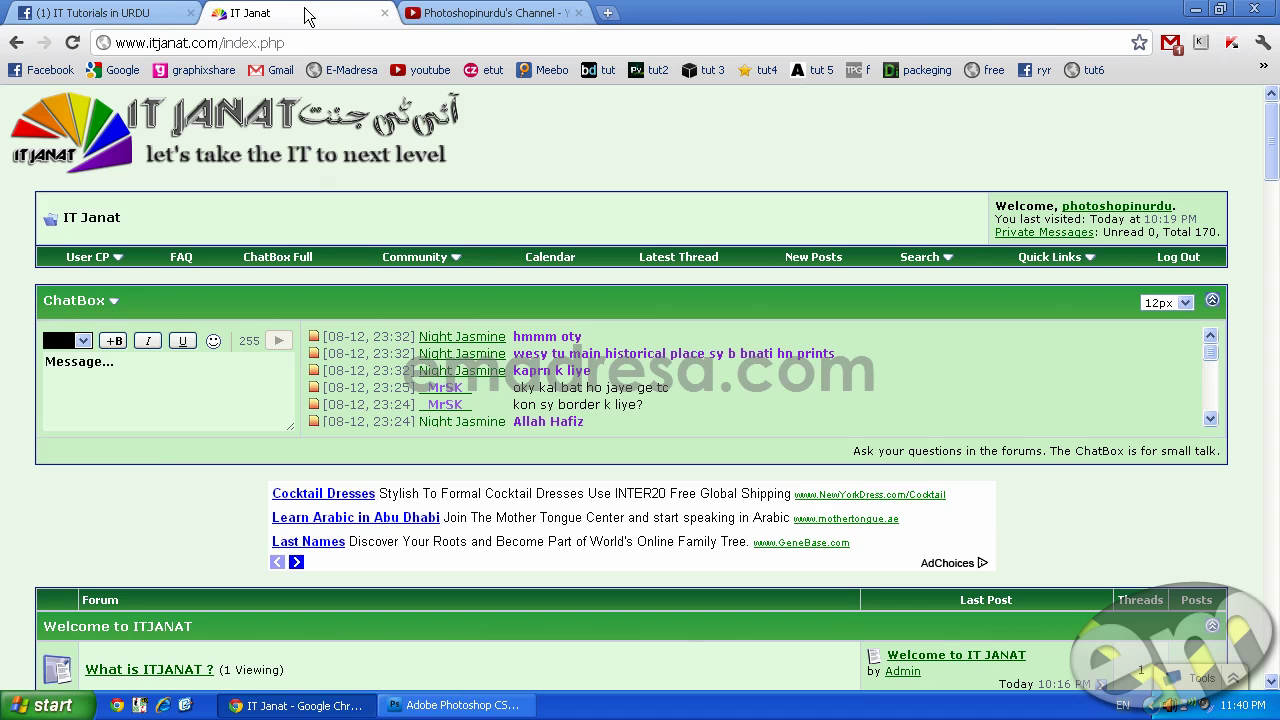
Switch to the Photoshopinurdu YouTube channel tab listing its Photoshop Urdu tutorial videos.
{"action": "left_click", "coordinate": [462, 18]}
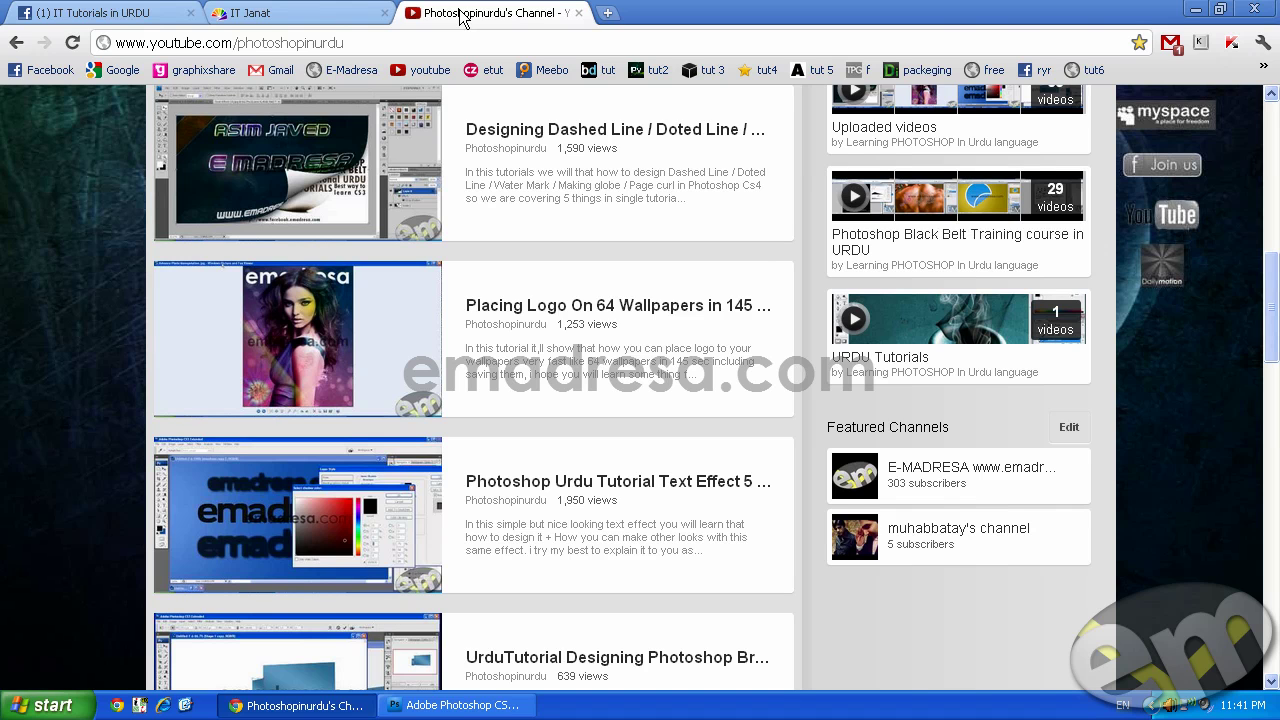
Reload the YouTube channel page, then return to the Facebook group's emadresa banner photo.
{"action": "key", "text": "F5"}
{"action": "left_click", "coordinate": [10, 12]}
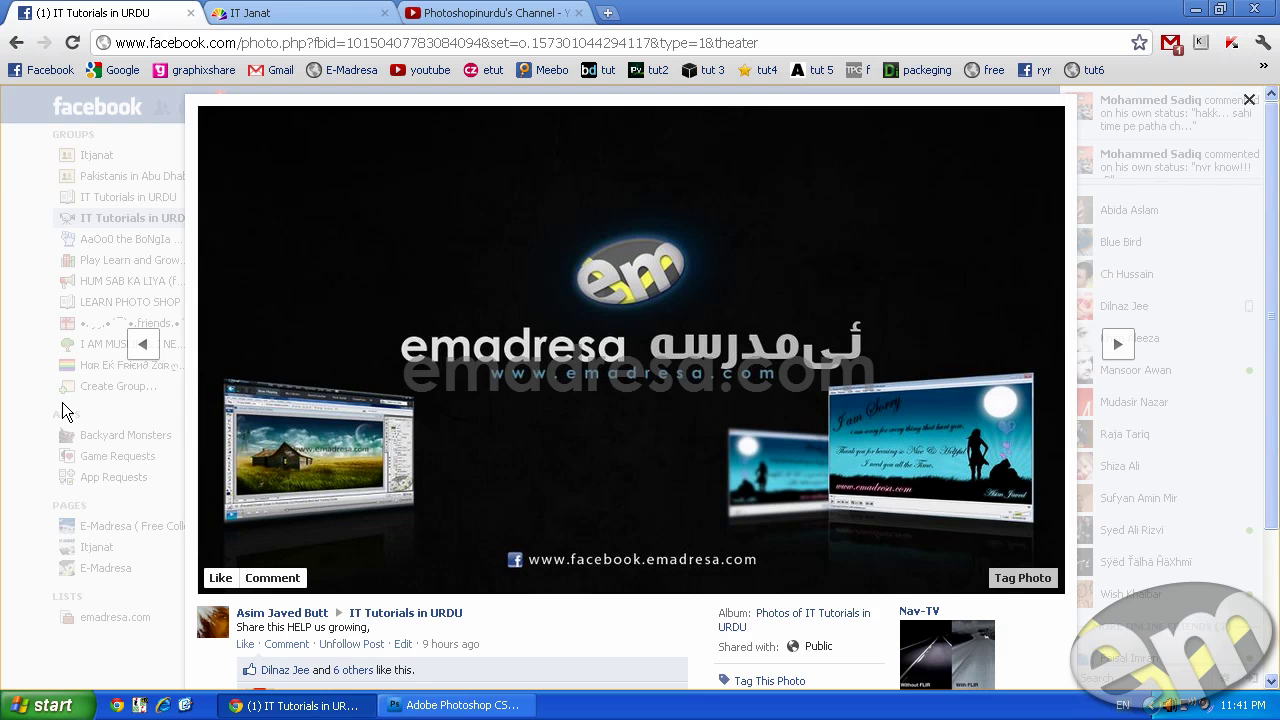
Close the photo viewer and scroll the group feed to the 'Tutorial is coming soon' DESIGNING CURVE SHAPE post.
{"action": "left_click", "coordinate": [30, 397]}
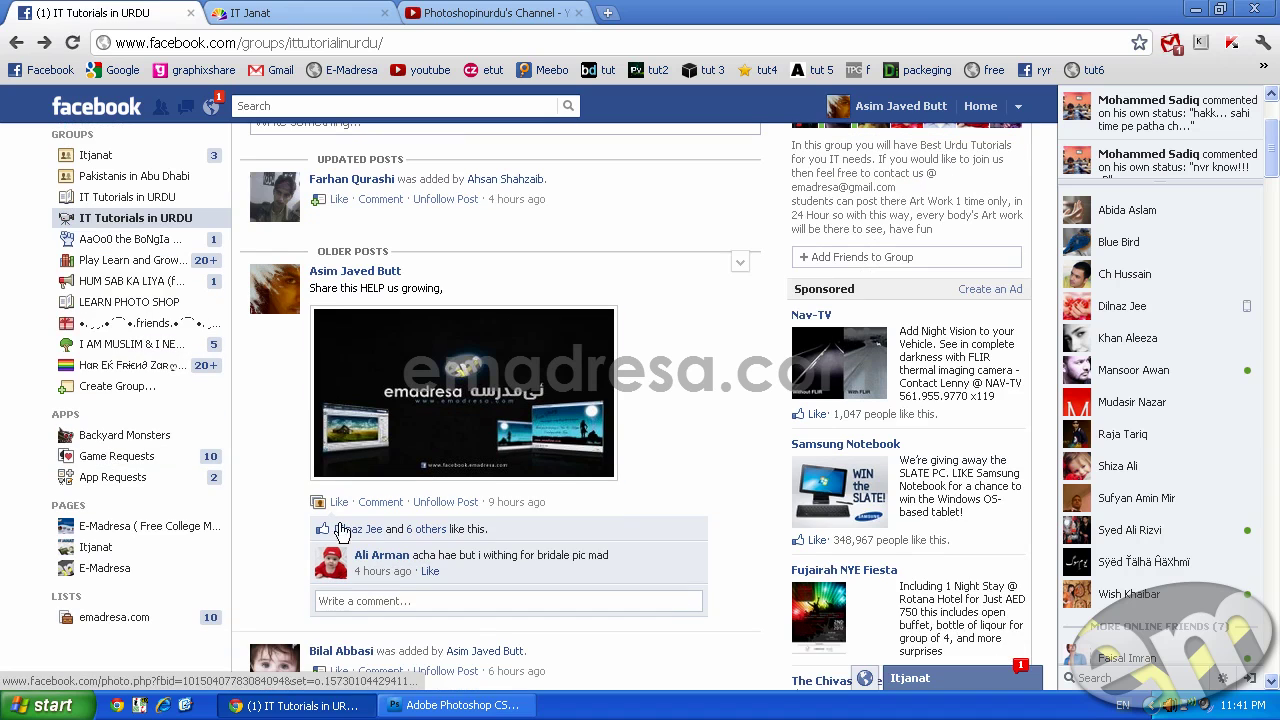
{"action": "left_click", "coordinate": [402, 601]}
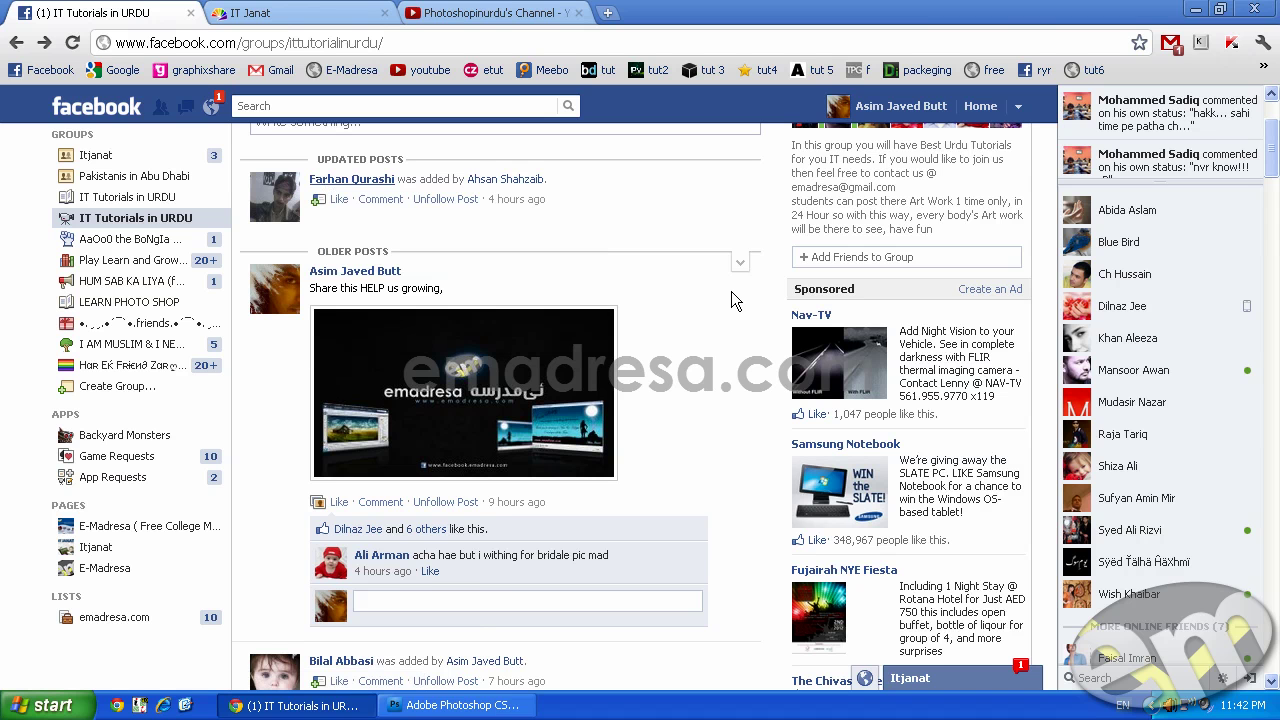
{"action": "scroll", "coordinate": [700, 345], "scroll_direction": "down", "scroll_amount": 2}
{"action": "scroll", "coordinate": [699, 350], "scroll_direction": "down", "scroll_amount": 2}
{"action": "scroll", "coordinate": [699, 350], "scroll_direction": "down", "scroll_amount": 1}
{"action": "scroll", "coordinate": [699, 350], "scroll_direction": "up", "scroll_amount": 1}
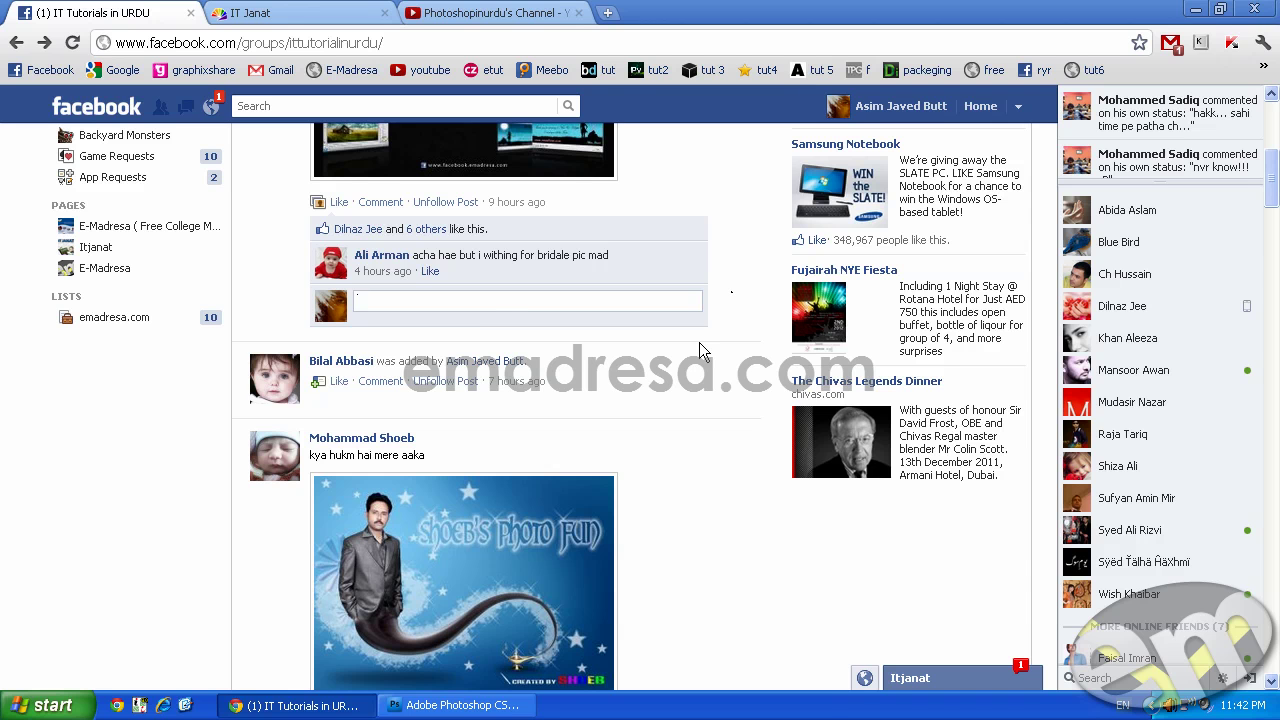
{"action": "scroll", "coordinate": [699, 342], "scroll_direction": "up", "scroll_amount": 2}
{"action": "scroll", "coordinate": [699, 342], "scroll_direction": "up", "scroll_amount": 1}
{"action": "scroll", "coordinate": [661, 371], "scroll_direction": "down", "scroll_amount": 1}
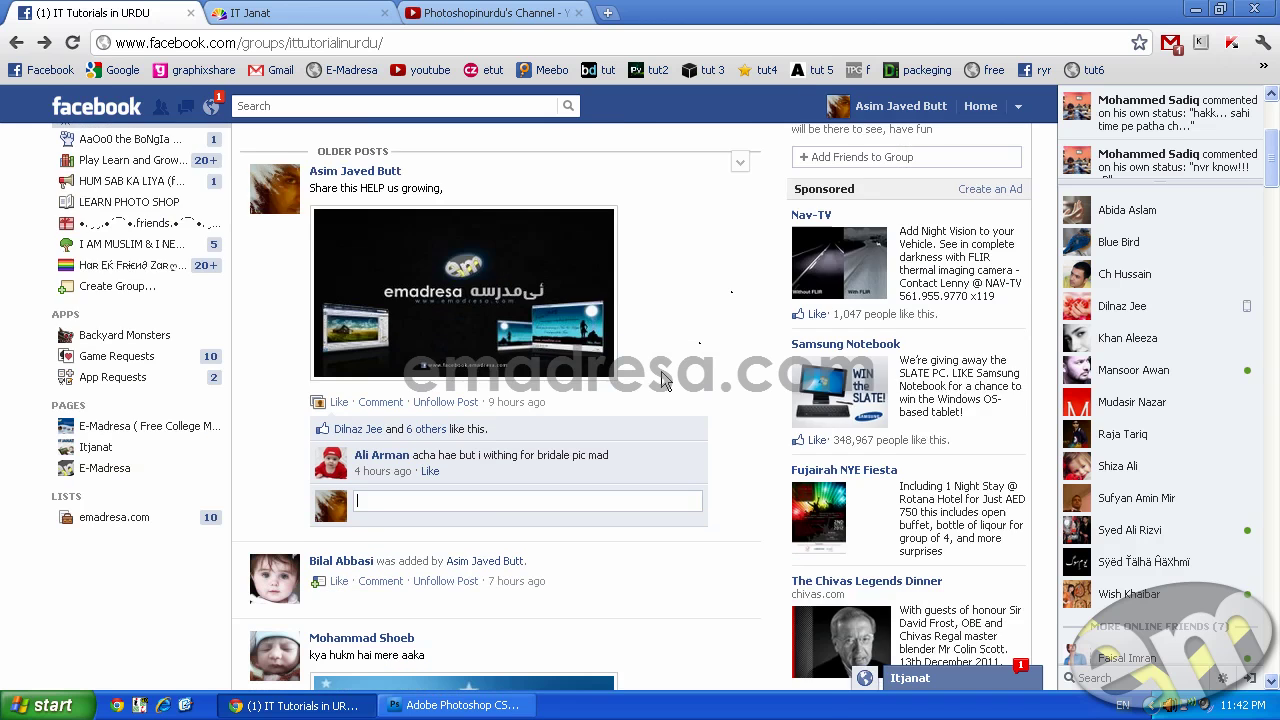
{"action": "scroll", "coordinate": [661, 371], "scroll_direction": "down", "scroll_amount": 3}
{"action": "scroll", "coordinate": [661, 371], "scroll_direction": "down", "scroll_amount": 2}
{"action": "scroll", "coordinate": [661, 371], "scroll_direction": "down", "scroll_amount": 2}
{"action": "scroll", "coordinate": [661, 371], "scroll_direction": "down", "scroll_amount": 1}
{"action": "scroll", "coordinate": [661, 375], "scroll_direction": "down", "scroll_amount": 2}
{"action": "scroll", "coordinate": [661, 375], "scroll_direction": "down", "scroll_amount": 3}
{"action": "scroll", "coordinate": [661, 375], "scroll_direction": "down", "scroll_amount": 4}
{"action": "scroll", "coordinate": [661, 375], "scroll_direction": "down", "scroll_amount": 5}
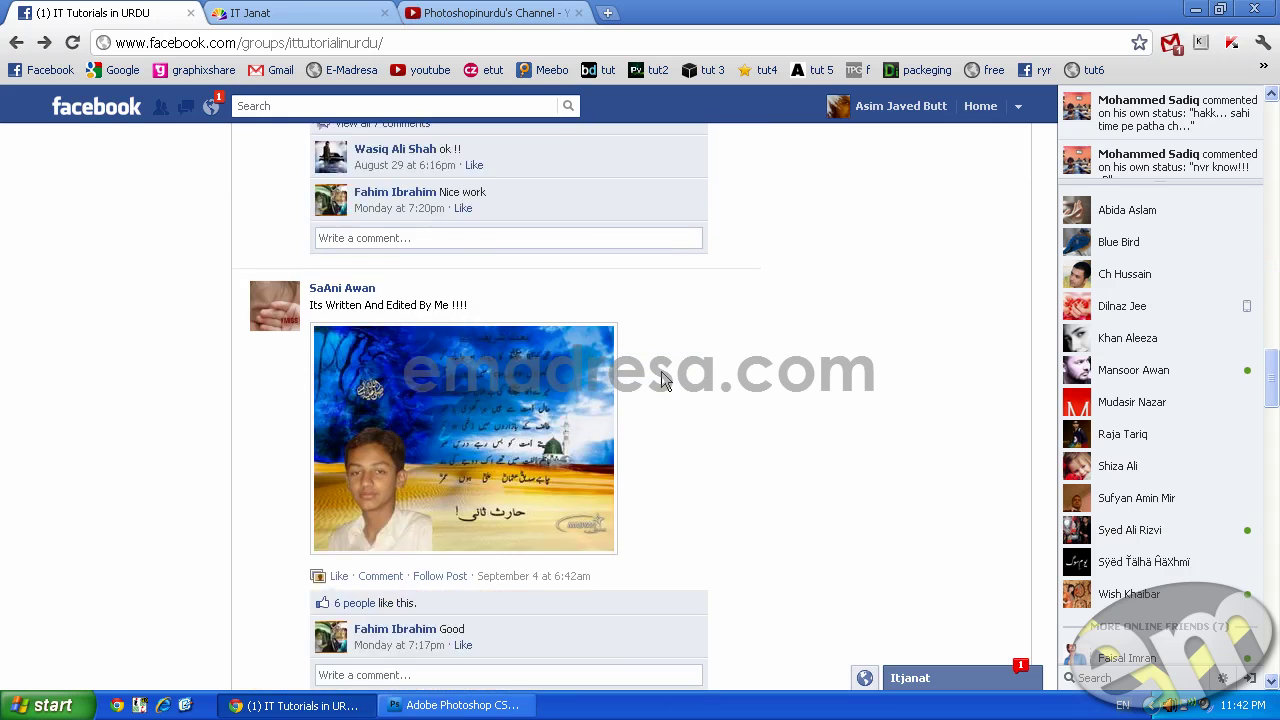
{"action": "scroll", "coordinate": [661, 371], "scroll_direction": "down", "scroll_amount": 3}
{"action": "scroll", "coordinate": [659, 371], "scroll_direction": "down", "scroll_amount": 2}
{"action": "scroll", "coordinate": [659, 371], "scroll_direction": "down", "scroll_amount": 4}
{"action": "scroll", "coordinate": [659, 371], "scroll_direction": "down", "scroll_amount": 2}
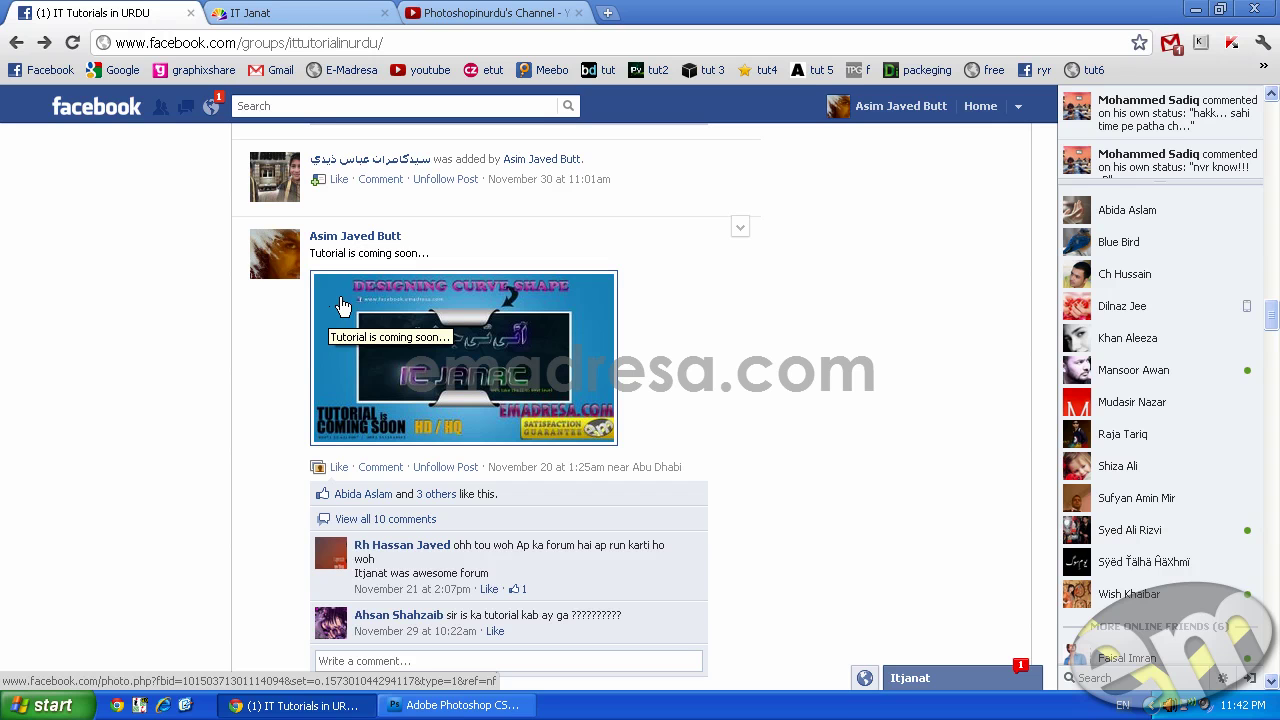
Post the comment 'up' on the 'Tutorial is coming soon' banner post.
{"action": "scroll", "coordinate": [337, 318], "scroll_direction": "down", "scroll_amount": 2}
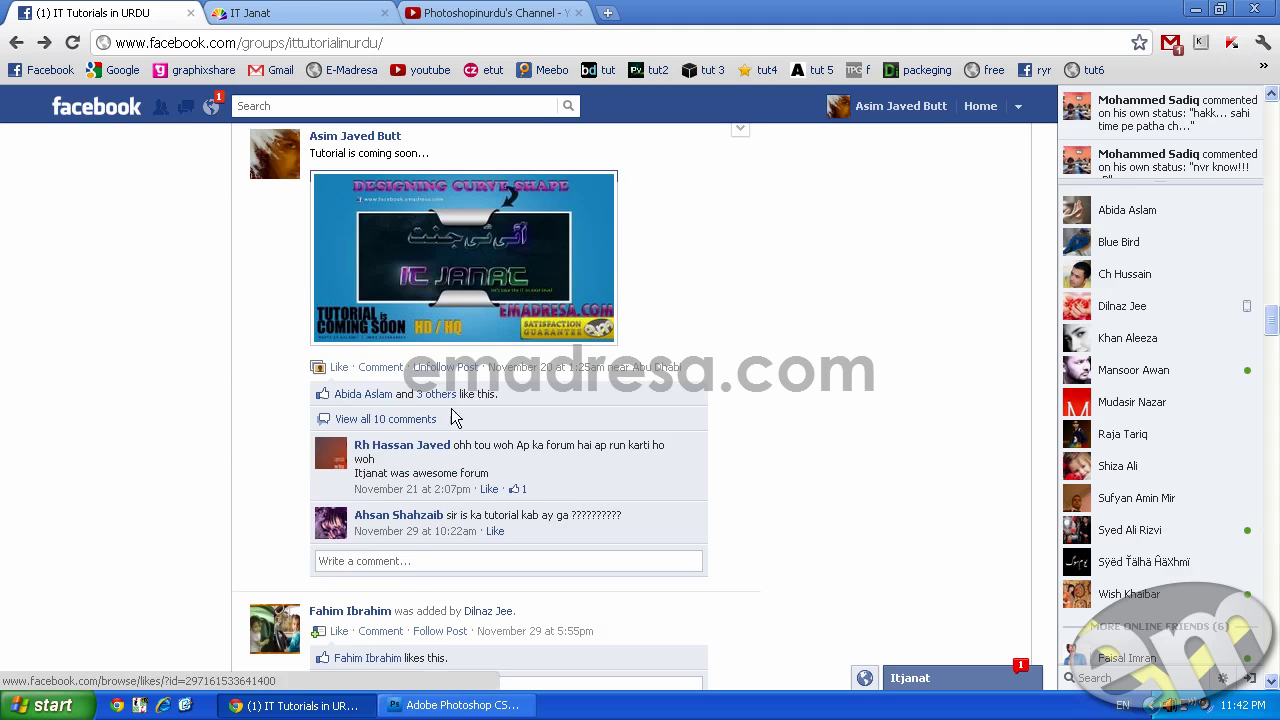
{"action": "left_click", "coordinate": [405, 555]}
{"action": "type", "text": "up"}
{"action": "key", "text": "BackSpace"}
{"action": "type", "text": "p"}
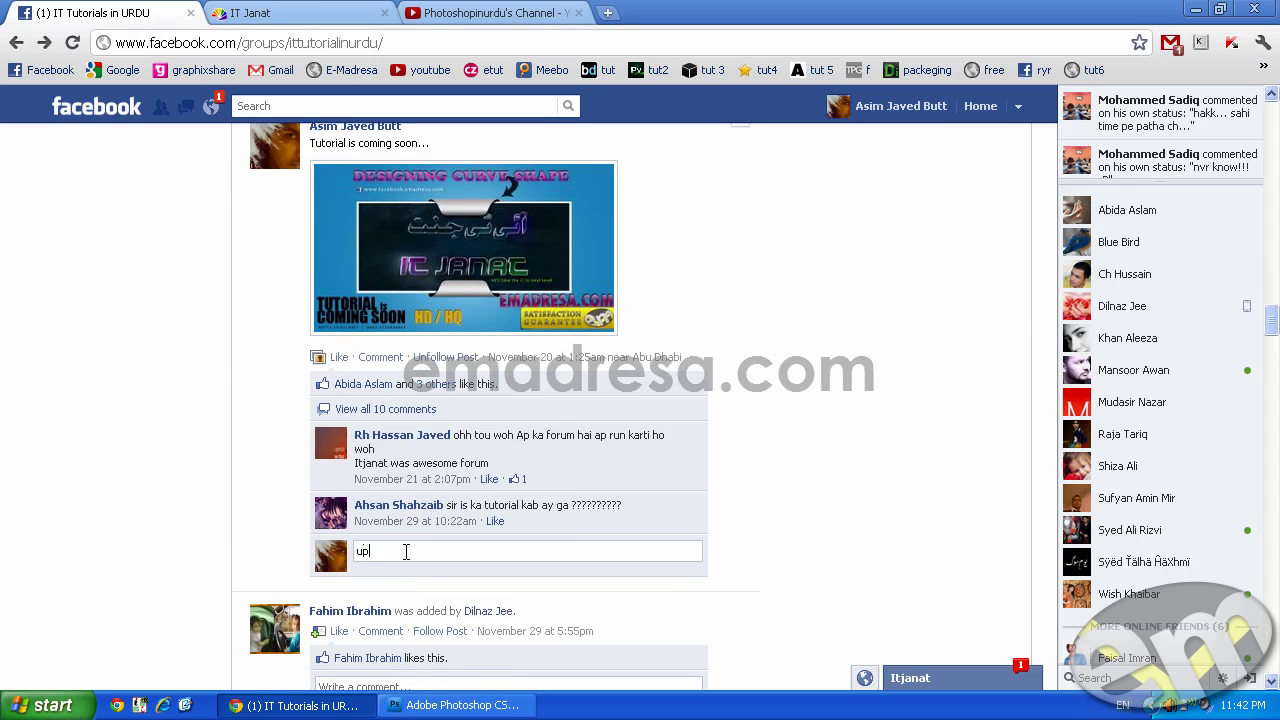
{"action": "key", "text": "Return"}
Reload the IT Tutorials in URDU group page and browse members' shared design posts.
{"action": "left_click", "coordinate": [72, 42]}
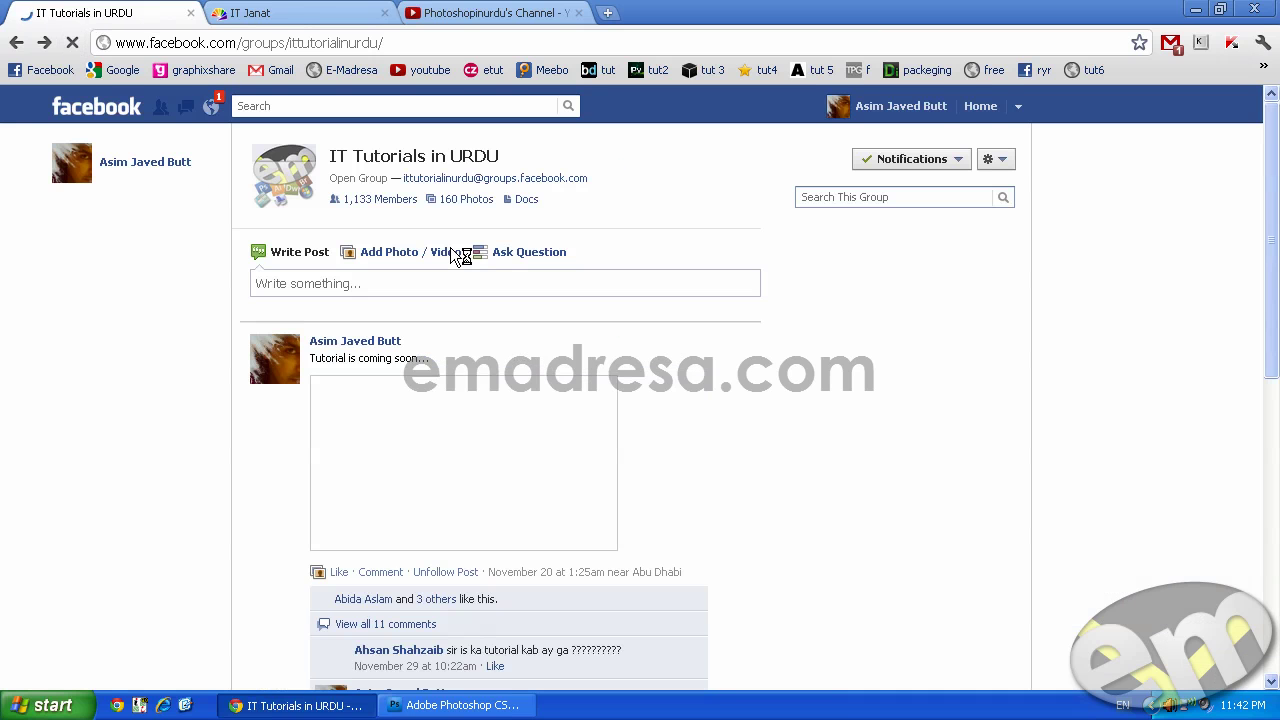
{"action": "scroll", "coordinate": [455, 330], "scroll_direction": "down", "scroll_amount": 1}
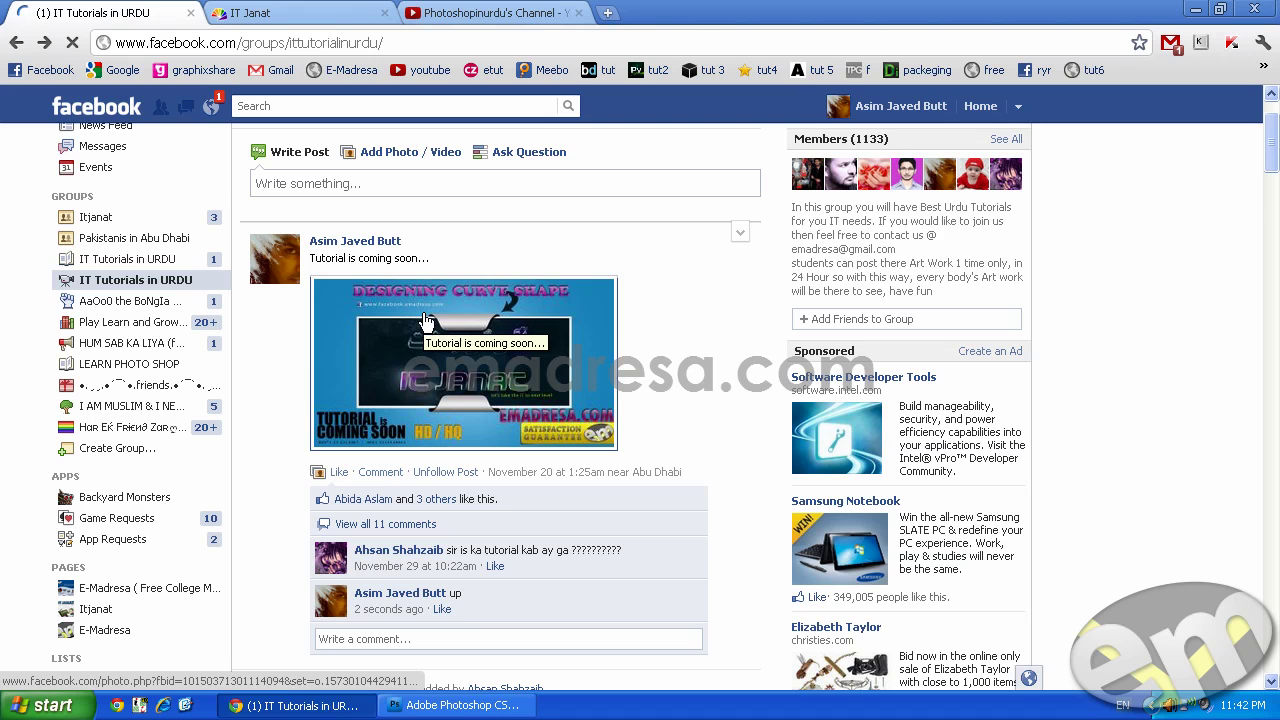
{"action": "scroll", "coordinate": [423, 313], "scroll_direction": "down", "scroll_amount": 4}
{"action": "scroll", "coordinate": [423, 313], "scroll_direction": "down", "scroll_amount": 1}
{"action": "scroll", "coordinate": [423, 313], "scroll_direction": "down", "scroll_amount": 3}
{"action": "scroll", "coordinate": [423, 312], "scroll_direction": "down", "scroll_amount": 2}
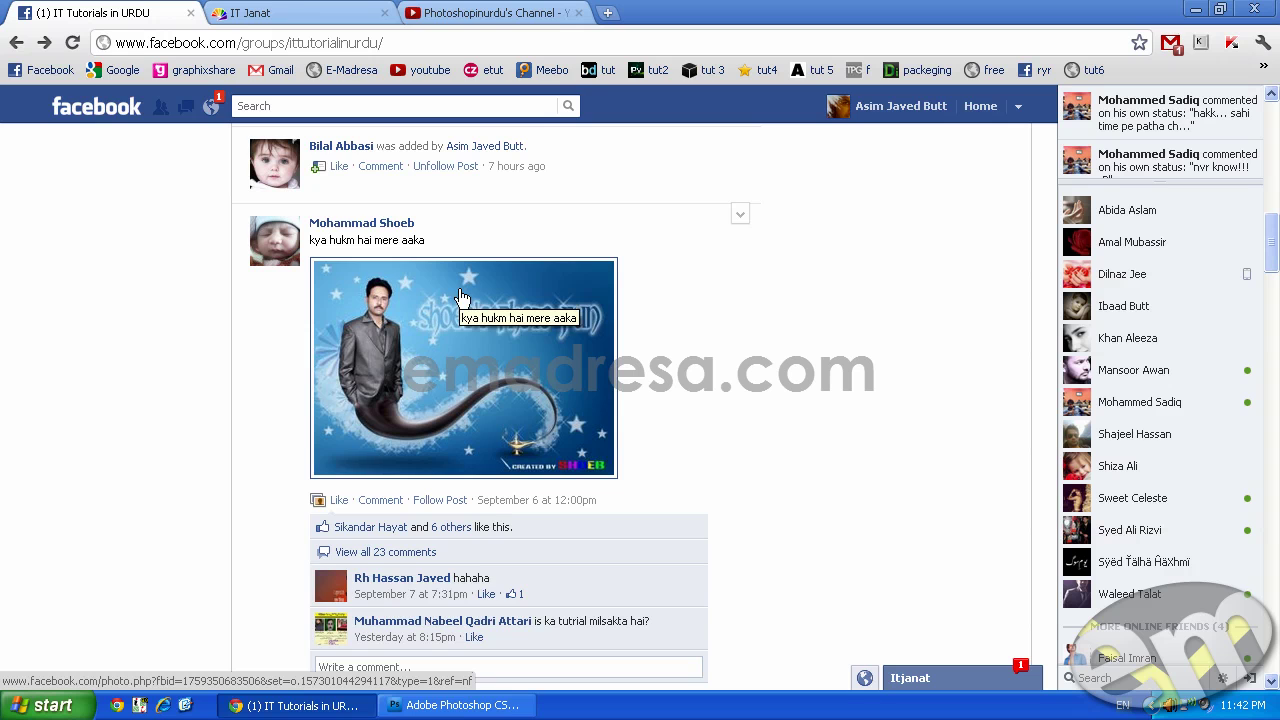
{"action": "scroll", "coordinate": [423, 362], "scroll_direction": "down", "scroll_amount": 1}
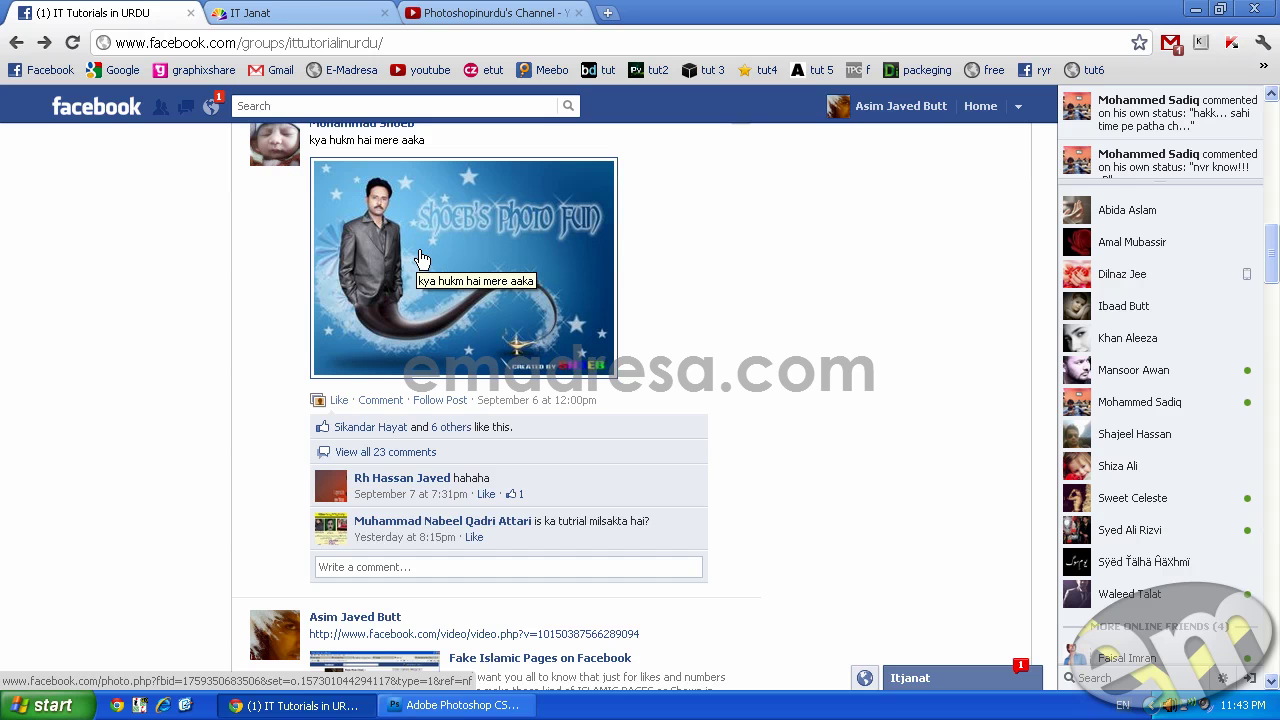
{"action": "scroll", "coordinate": [421, 259], "scroll_direction": "down", "scroll_amount": 2}
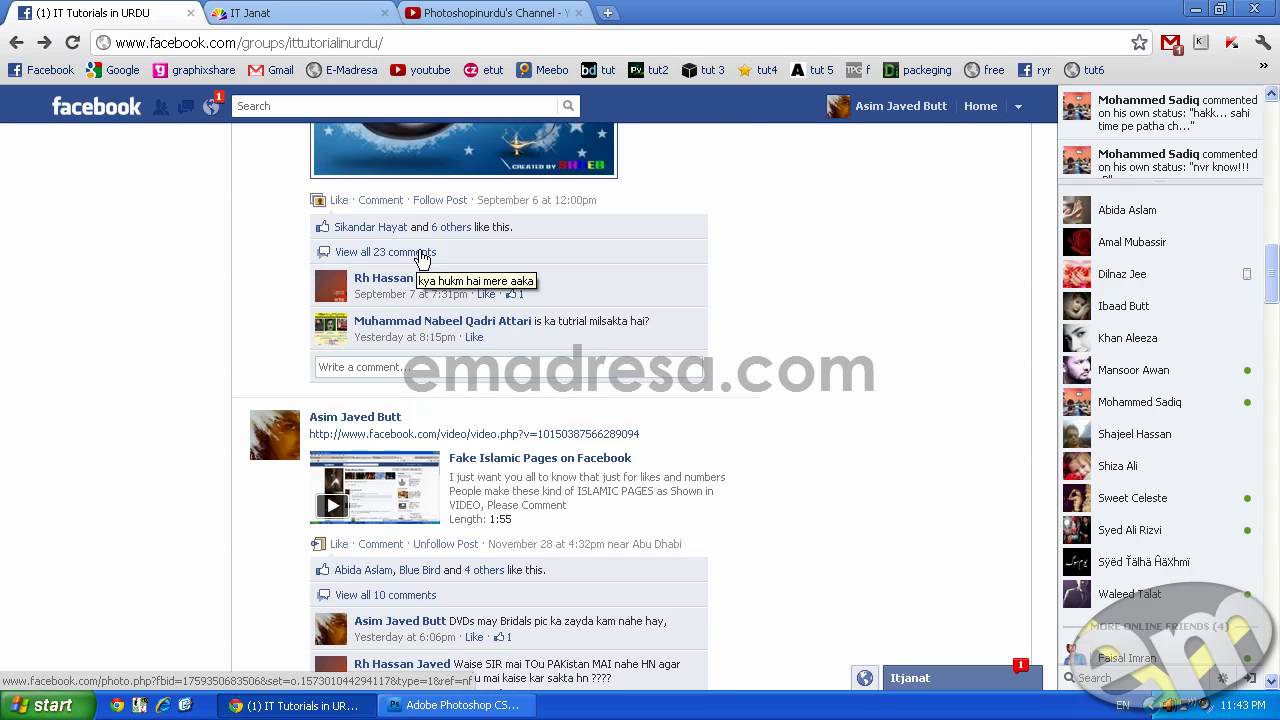
{"action": "scroll", "coordinate": [421, 259], "scroll_direction": "down", "scroll_amount": 2}
{"action": "scroll", "coordinate": [421, 259], "scroll_direction": "down", "scroll_amount": 2}
{"action": "scroll", "coordinate": [418, 258], "scroll_direction": "down", "scroll_amount": 1}
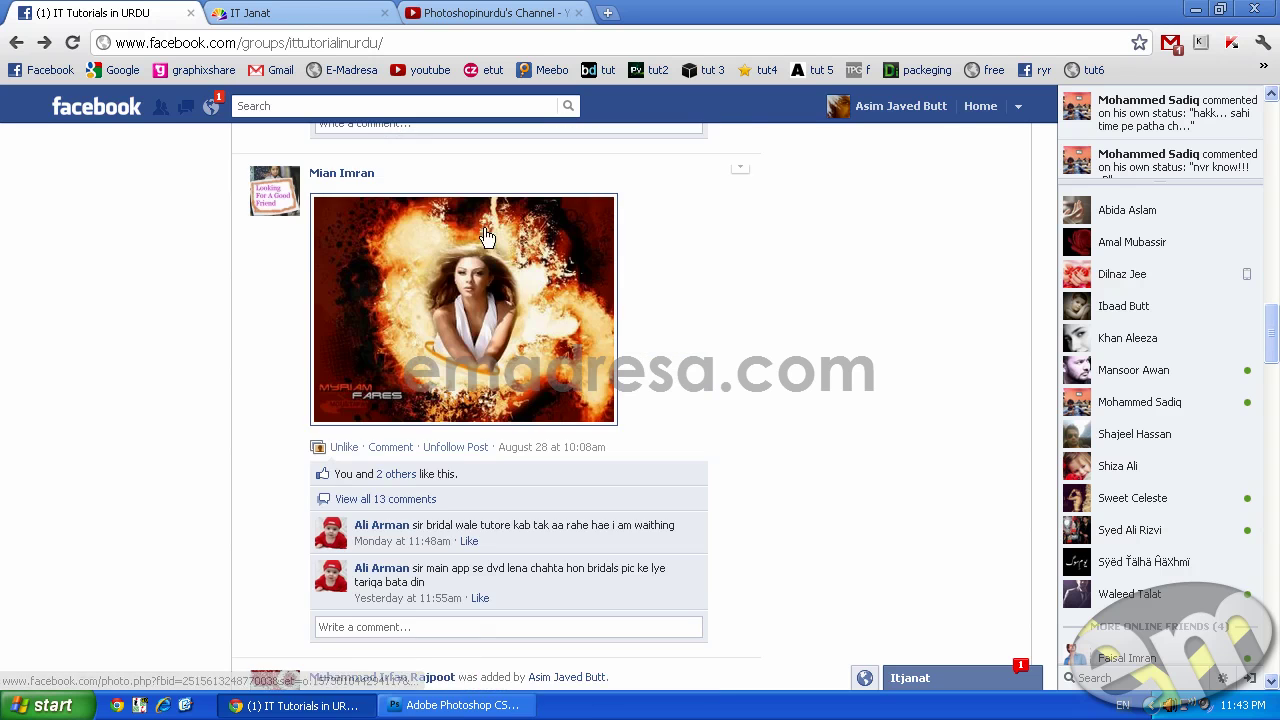
{"action": "scroll", "coordinate": [468, 274], "scroll_direction": "down", "scroll_amount": 2}
{"action": "scroll", "coordinate": [468, 274], "scroll_direction": "down", "scroll_amount": 4}
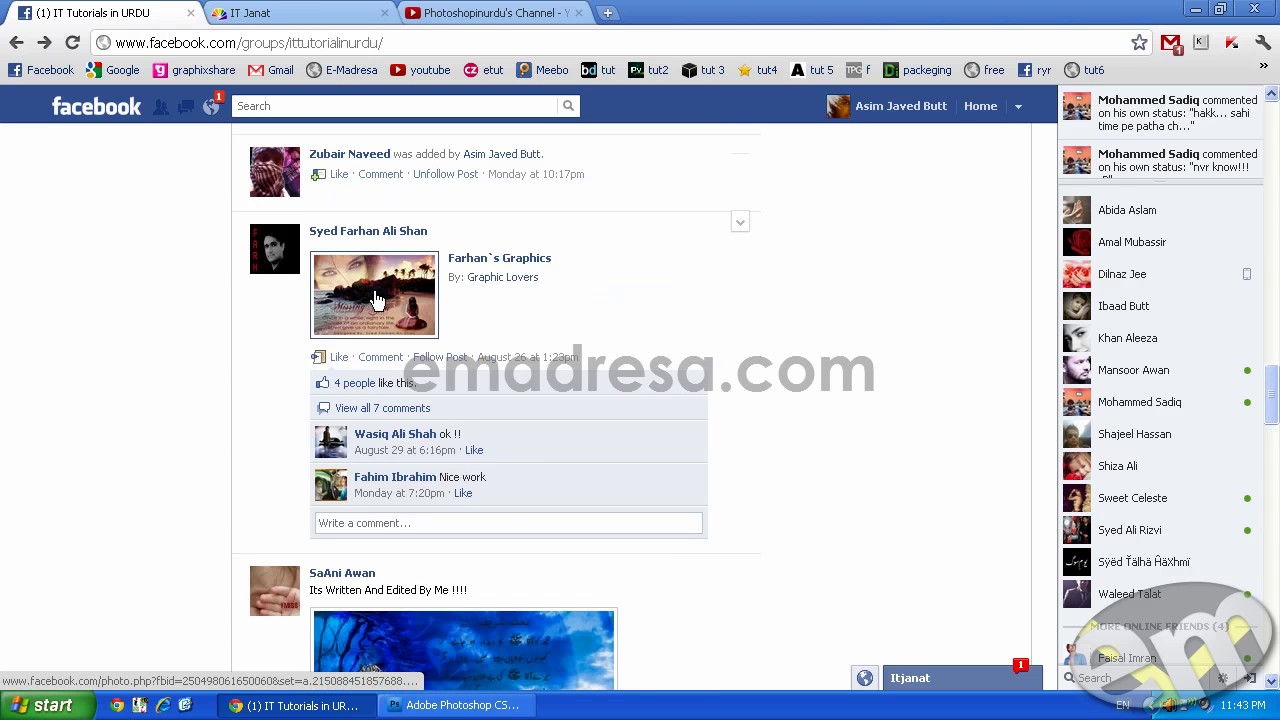
{"action": "scroll", "coordinate": [375, 300], "scroll_direction": "down", "scroll_amount": 1}
{"action": "scroll", "coordinate": [350, 320], "scroll_direction": "down", "scroll_amount": 2}
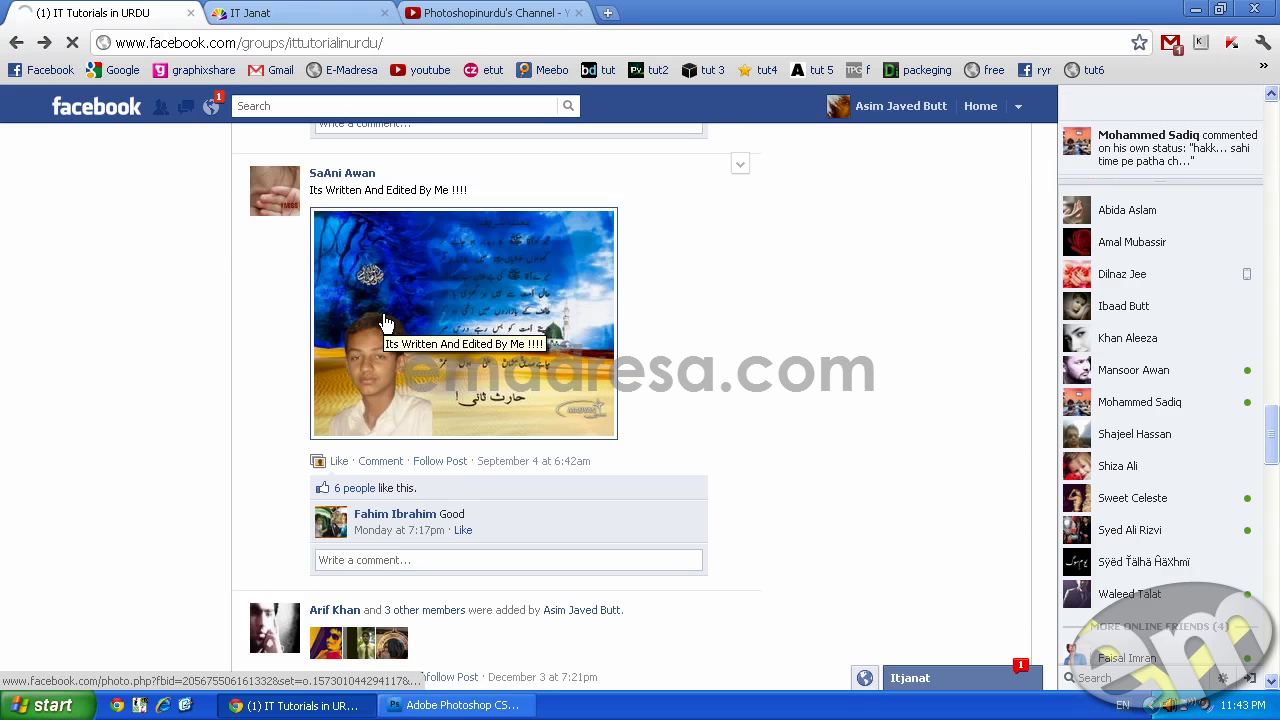
{"action": "scroll", "coordinate": [290, 345], "scroll_direction": "down", "scroll_amount": 1}
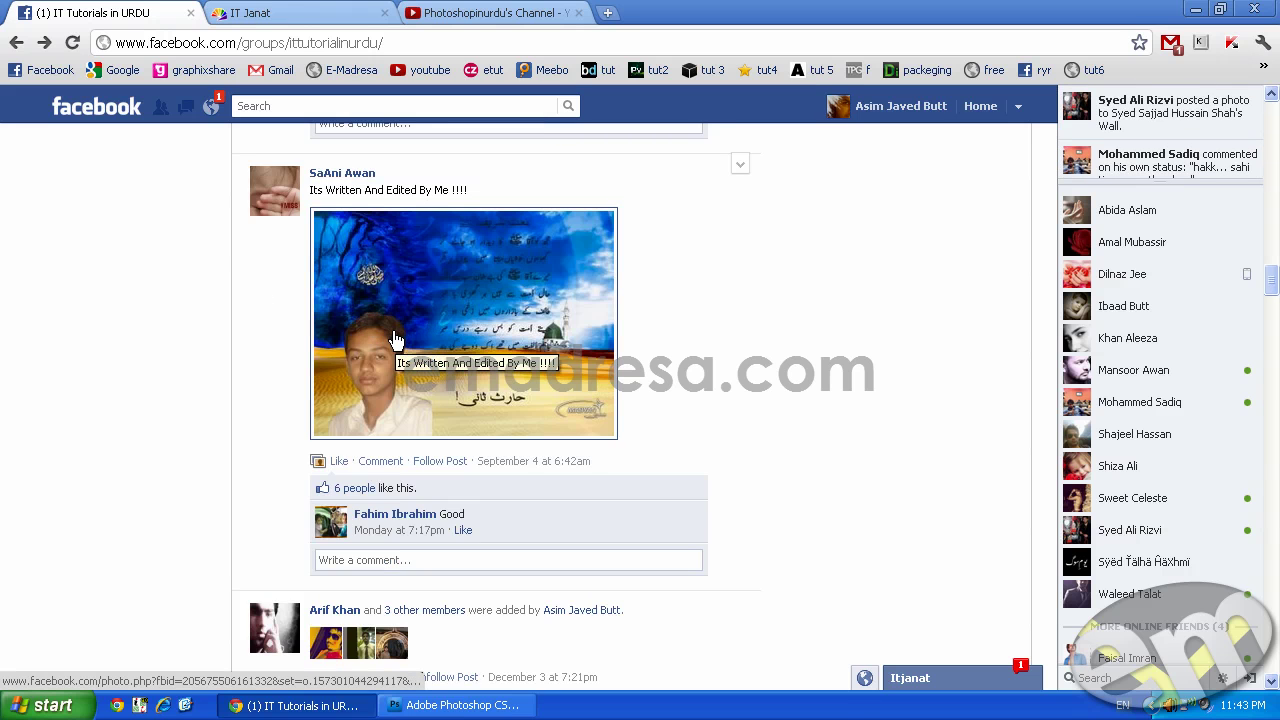
{"action": "scroll", "coordinate": [395, 340], "scroll_direction": "down", "scroll_amount": 5}
{"action": "scroll", "coordinate": [395, 340], "scroll_direction": "up", "scroll_amount": 1}
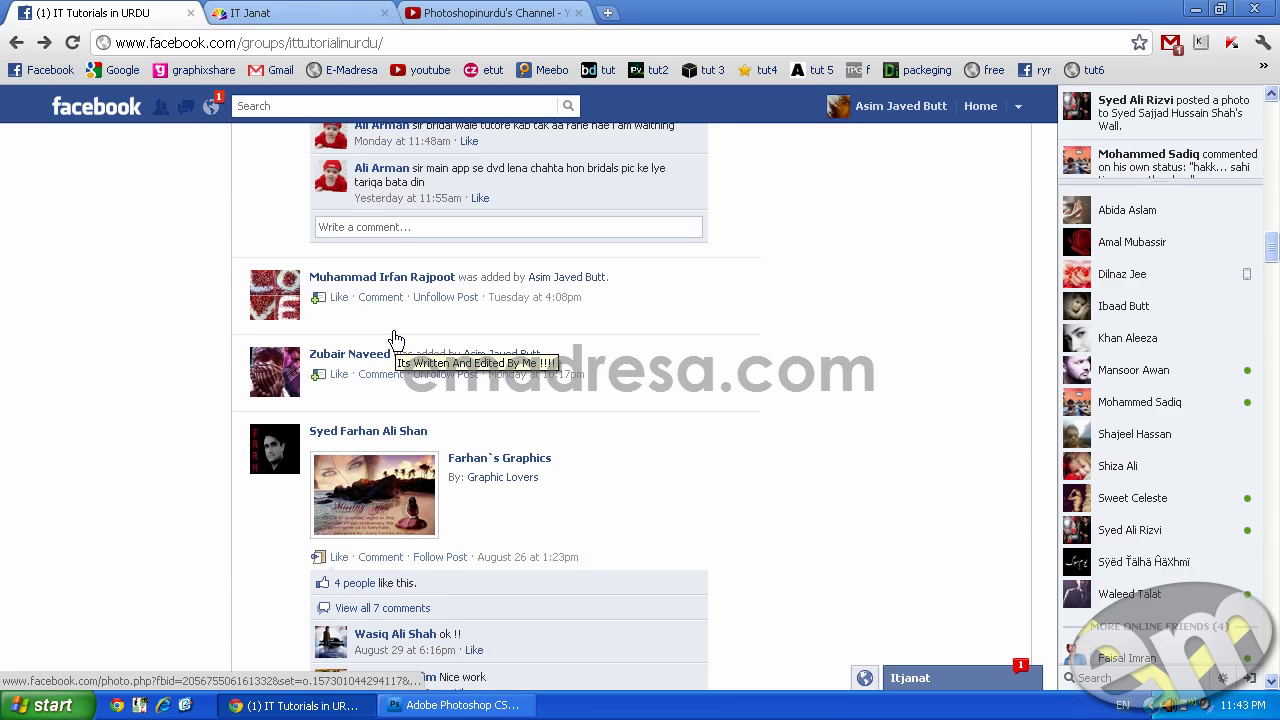
{"action": "scroll", "coordinate": [395, 338], "scroll_direction": "up", "scroll_amount": 4}
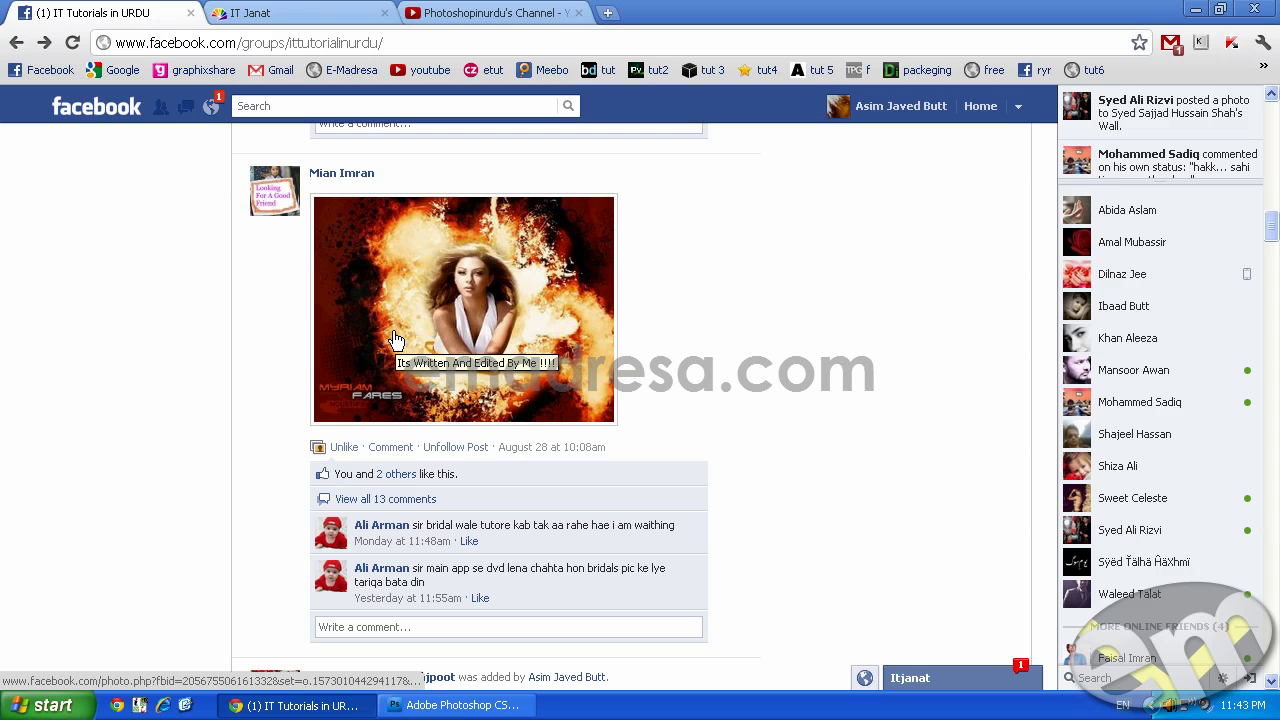
{"action": "mouse_move", "coordinate": [401, 302]}
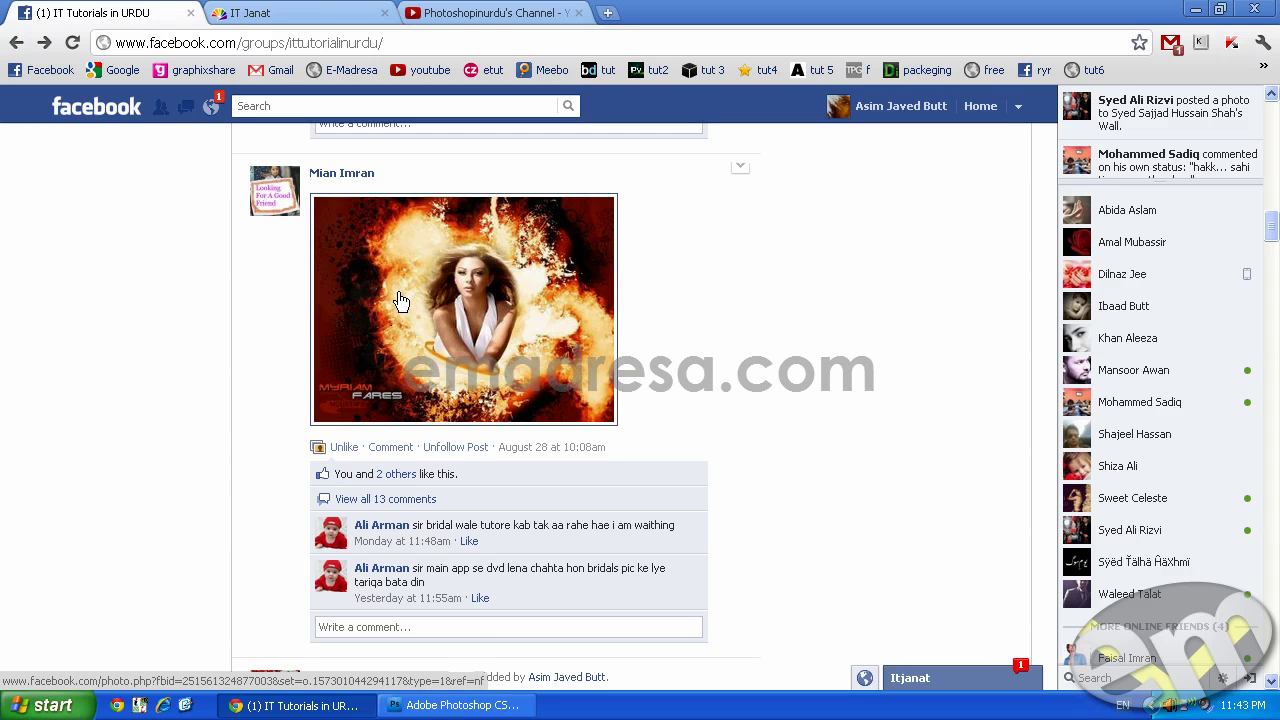
Scroll back to the top of the group feed and return to the final.psd IT JANAT banner in Photoshop.
{"action": "scroll", "coordinate": [400, 303], "scroll_direction": "up", "scroll_amount": 2}
{"action": "scroll", "coordinate": [400, 303], "scroll_direction": "up", "scroll_amount": 3}
{"action": "scroll", "coordinate": [400, 303], "scroll_direction": "up", "scroll_amount": 5}
{"action": "scroll", "coordinate": [400, 303], "scroll_direction": "up", "scroll_amount": 5}
{"action": "scroll", "coordinate": [400, 303], "scroll_direction": "up", "scroll_amount": 5}
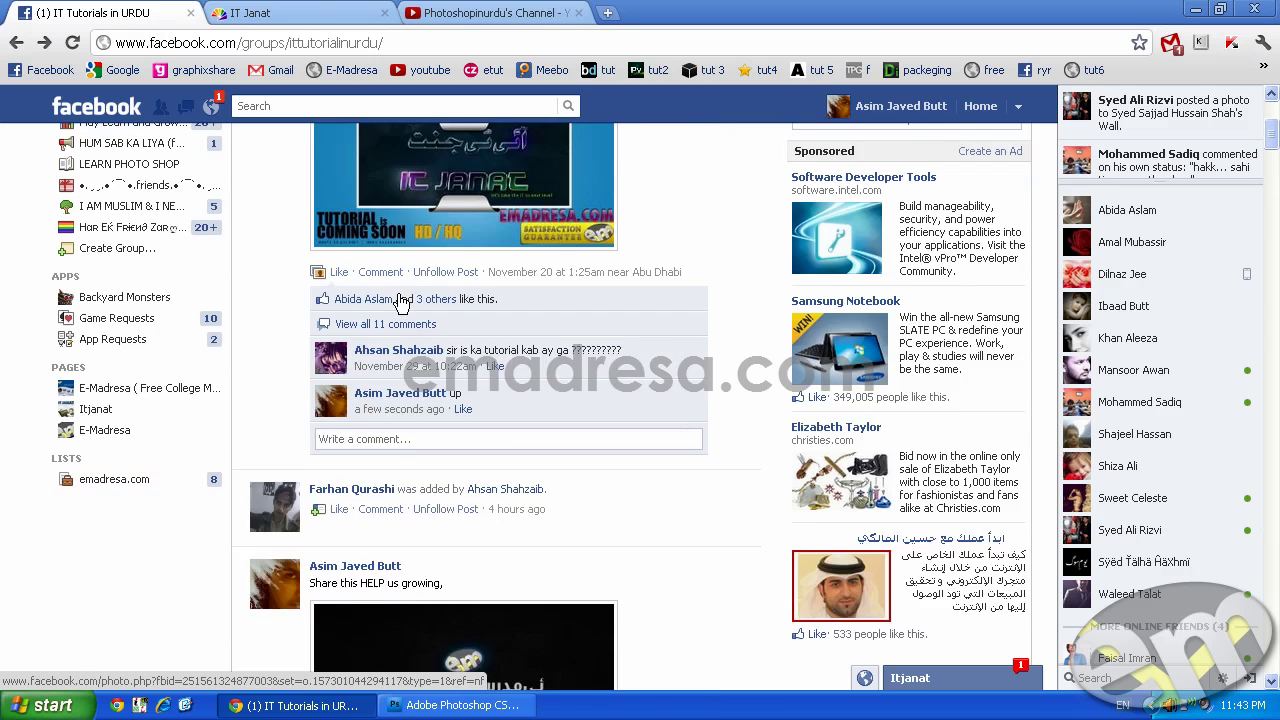
{"action": "scroll", "coordinate": [400, 300], "scroll_direction": "up", "scroll_amount": 5}
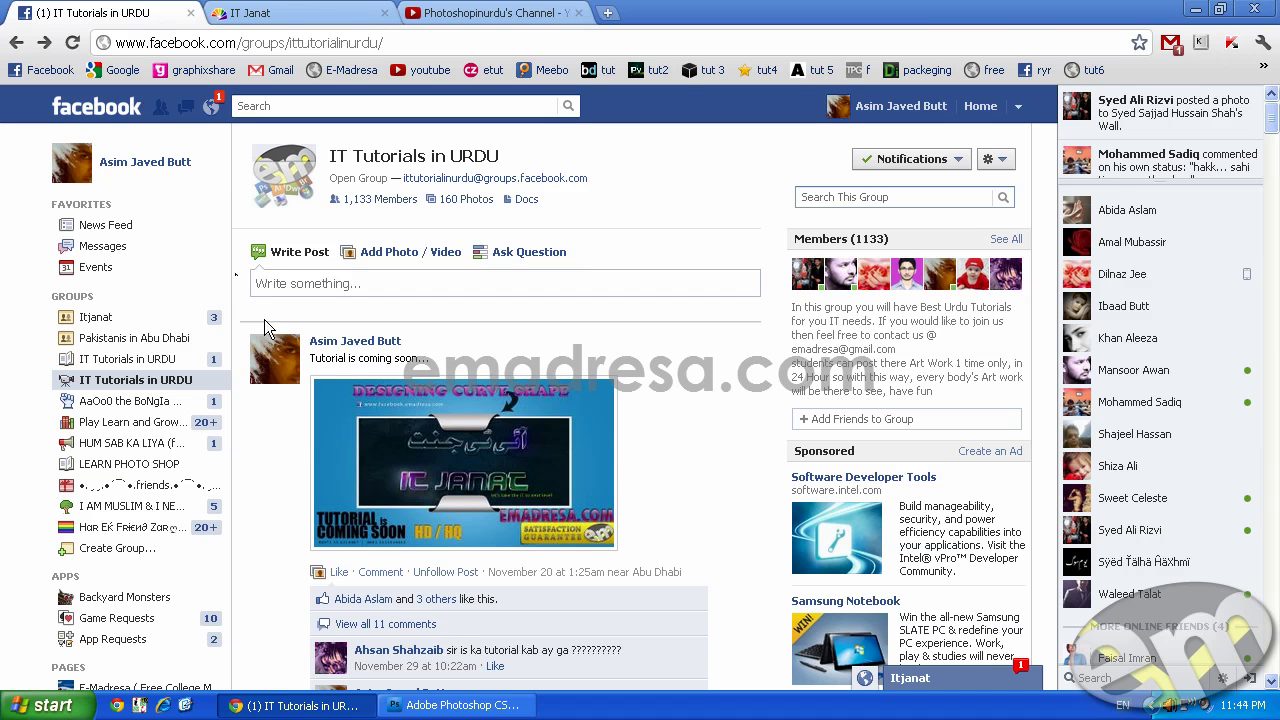
{"action": "left_click", "coordinate": [450, 708]}
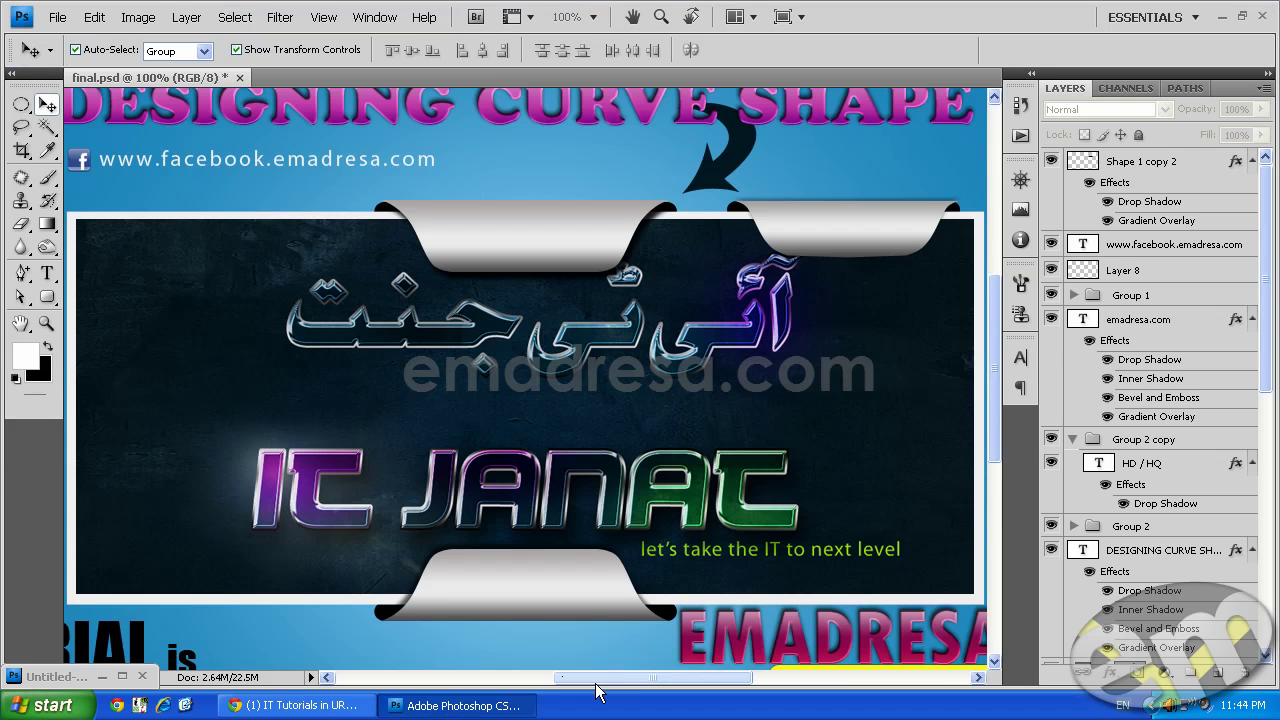
{"action": "scroll", "coordinate": [520, 630], "scroll_direction": "up", "scroll_amount": 2}
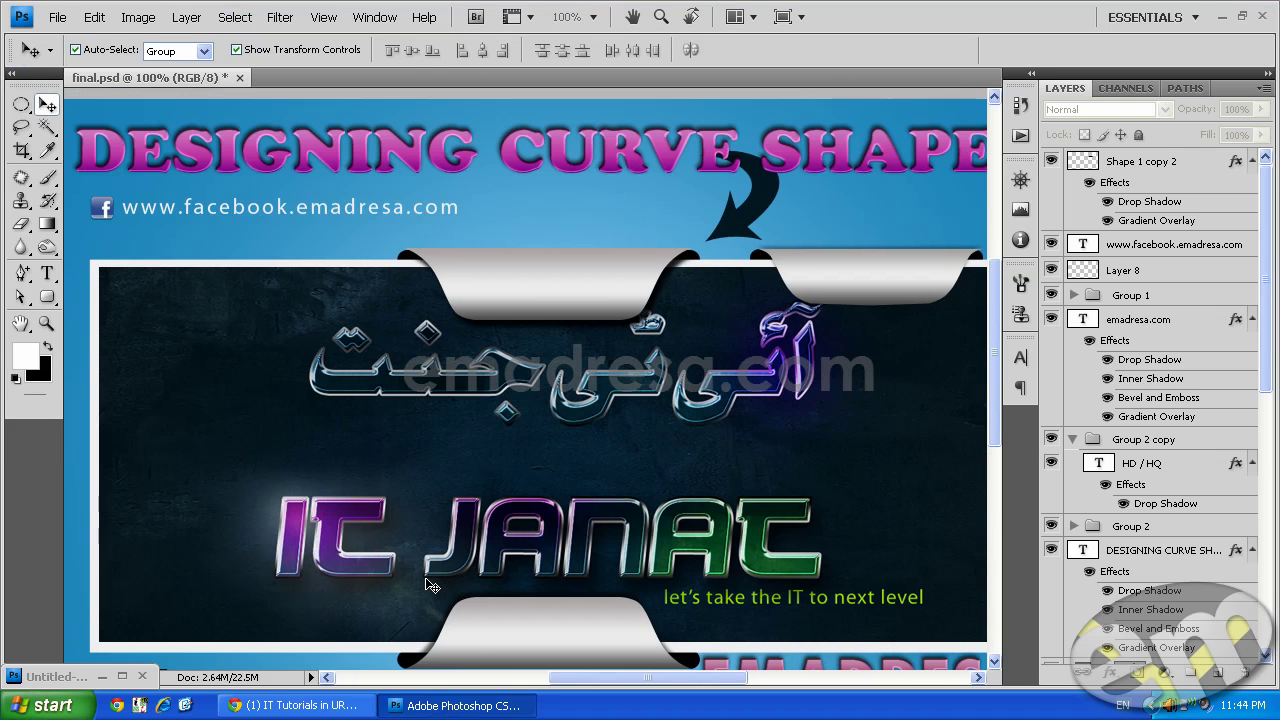